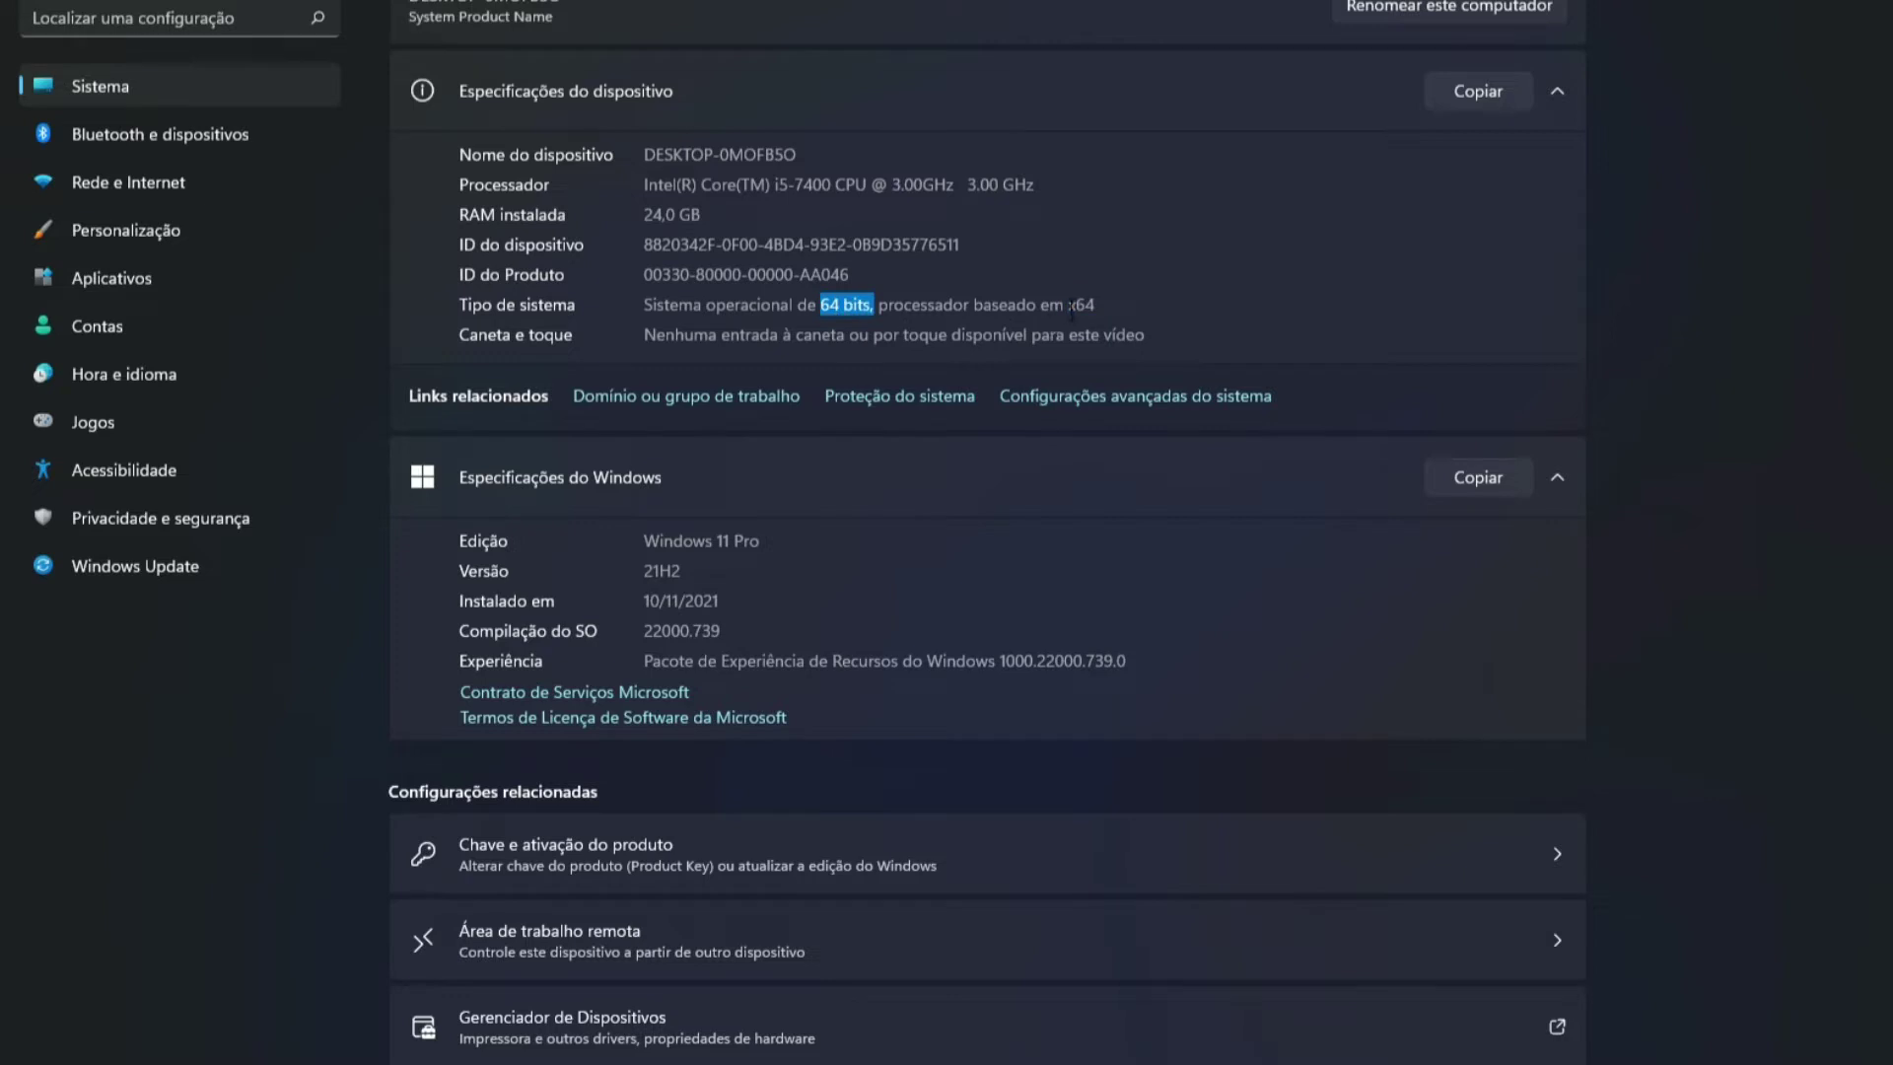
Check the system type in the device specifications for the operating system and processor architecture
drag(820, 306, 878, 312)
drag(1063, 305, 1105, 307)
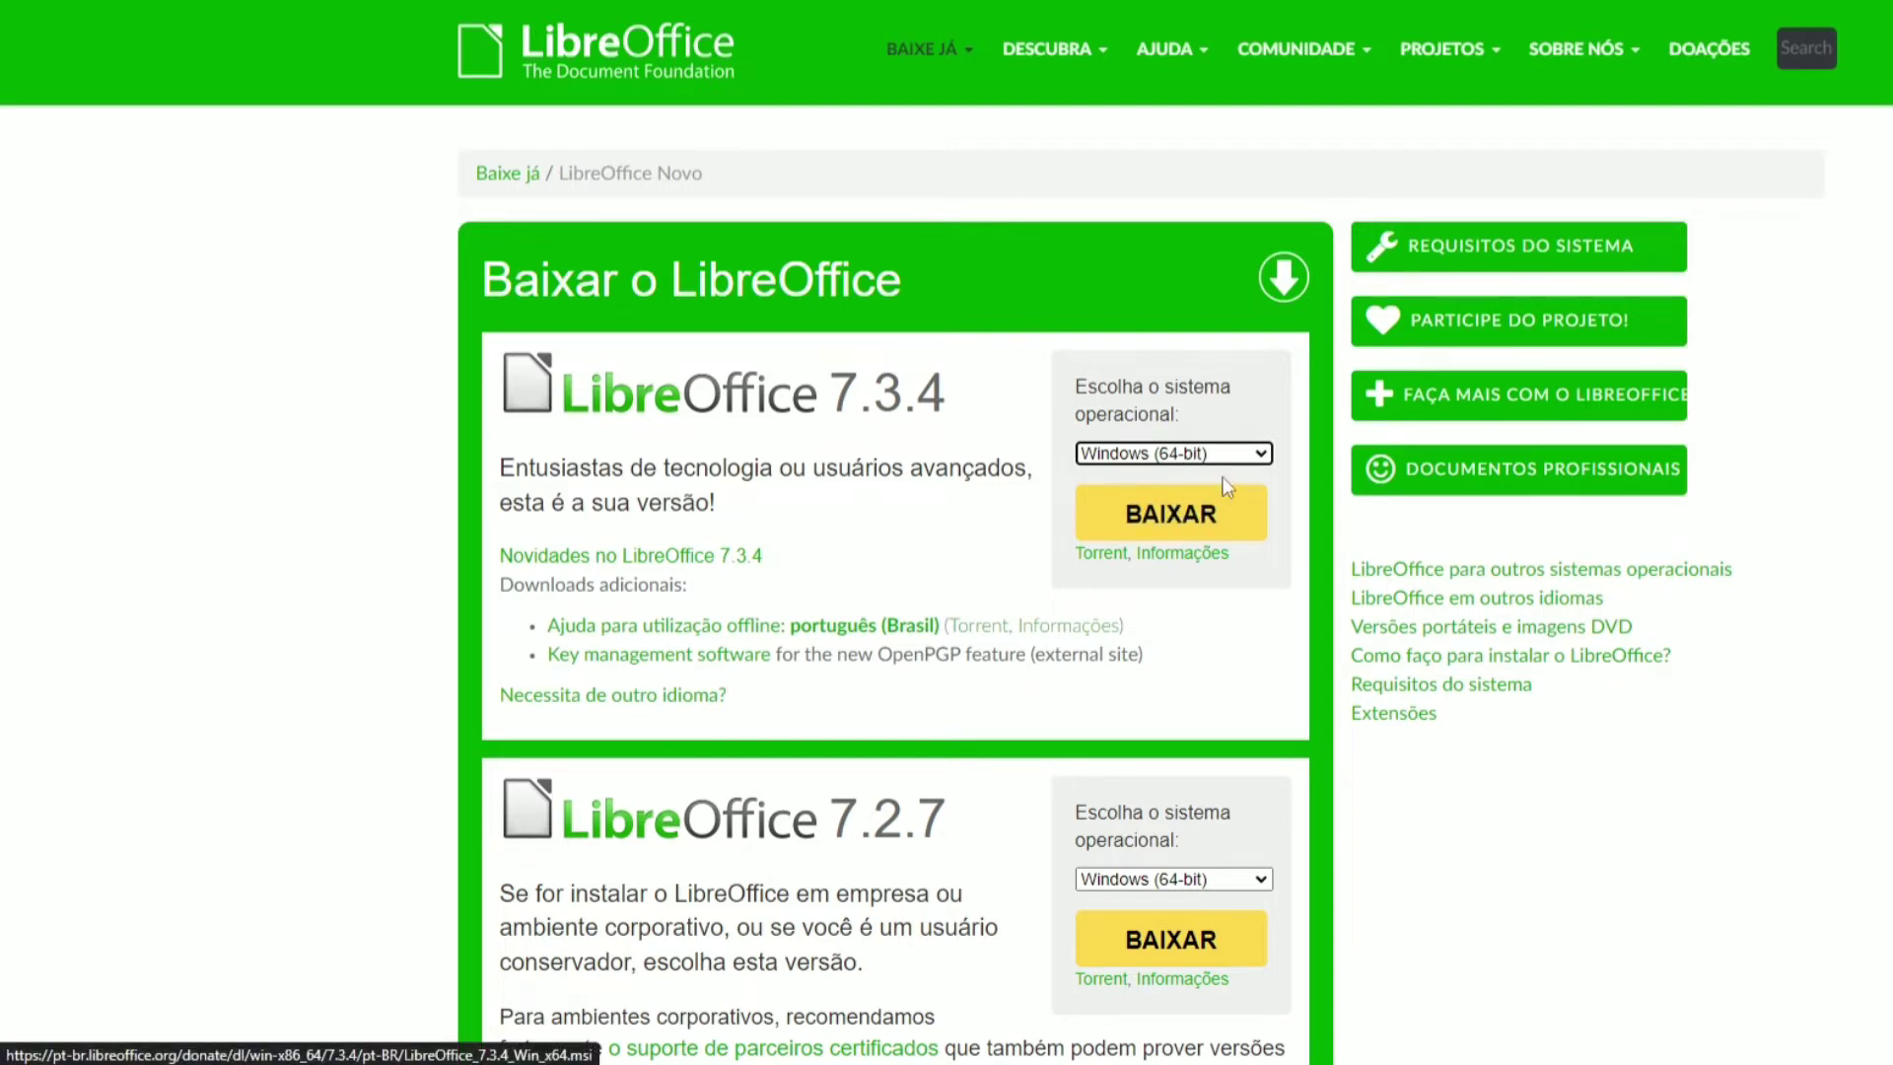
click(1253, 456)
click(1163, 560)
click(1212, 453)
click(1220, 416)
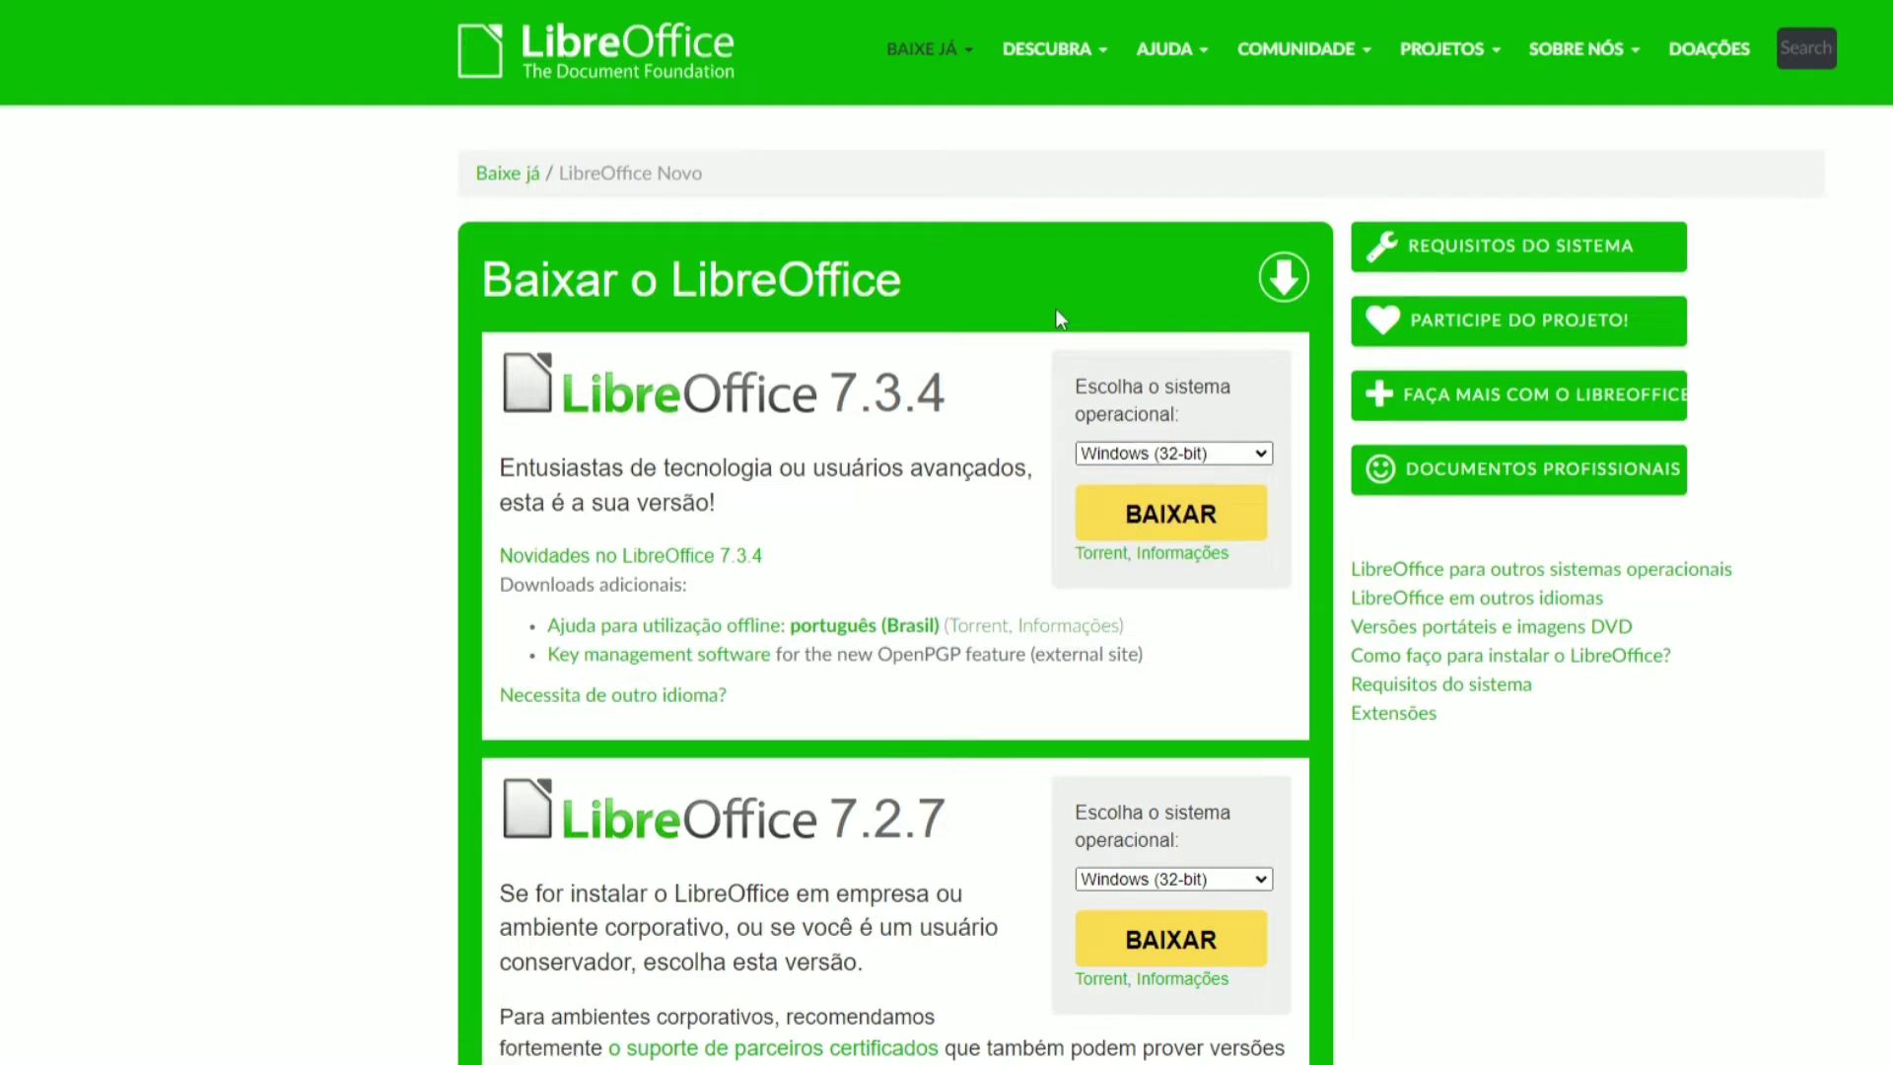
Download the Windows (64-bit) installer of LibreOffice 7.3.4 and save it to the Área de Trabalho folder
click(1222, 454)
click(1146, 582)
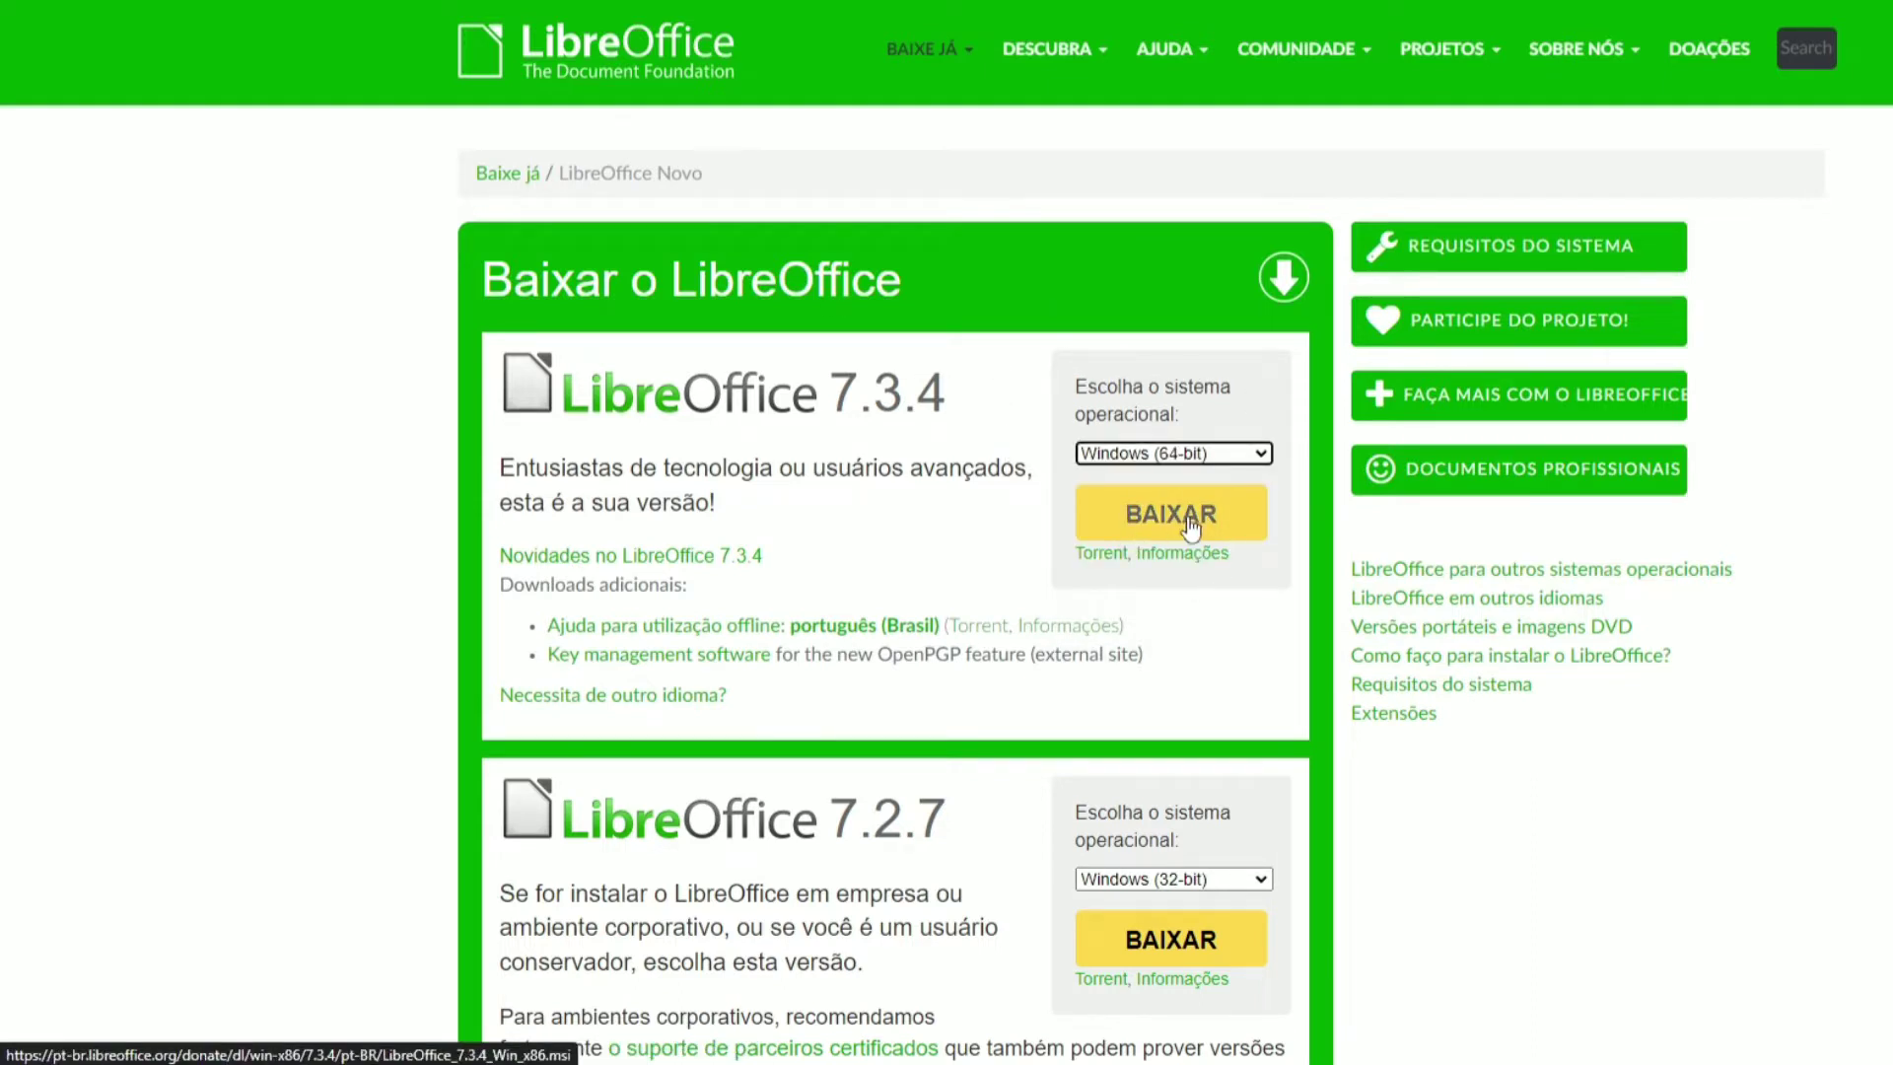
click(1187, 530)
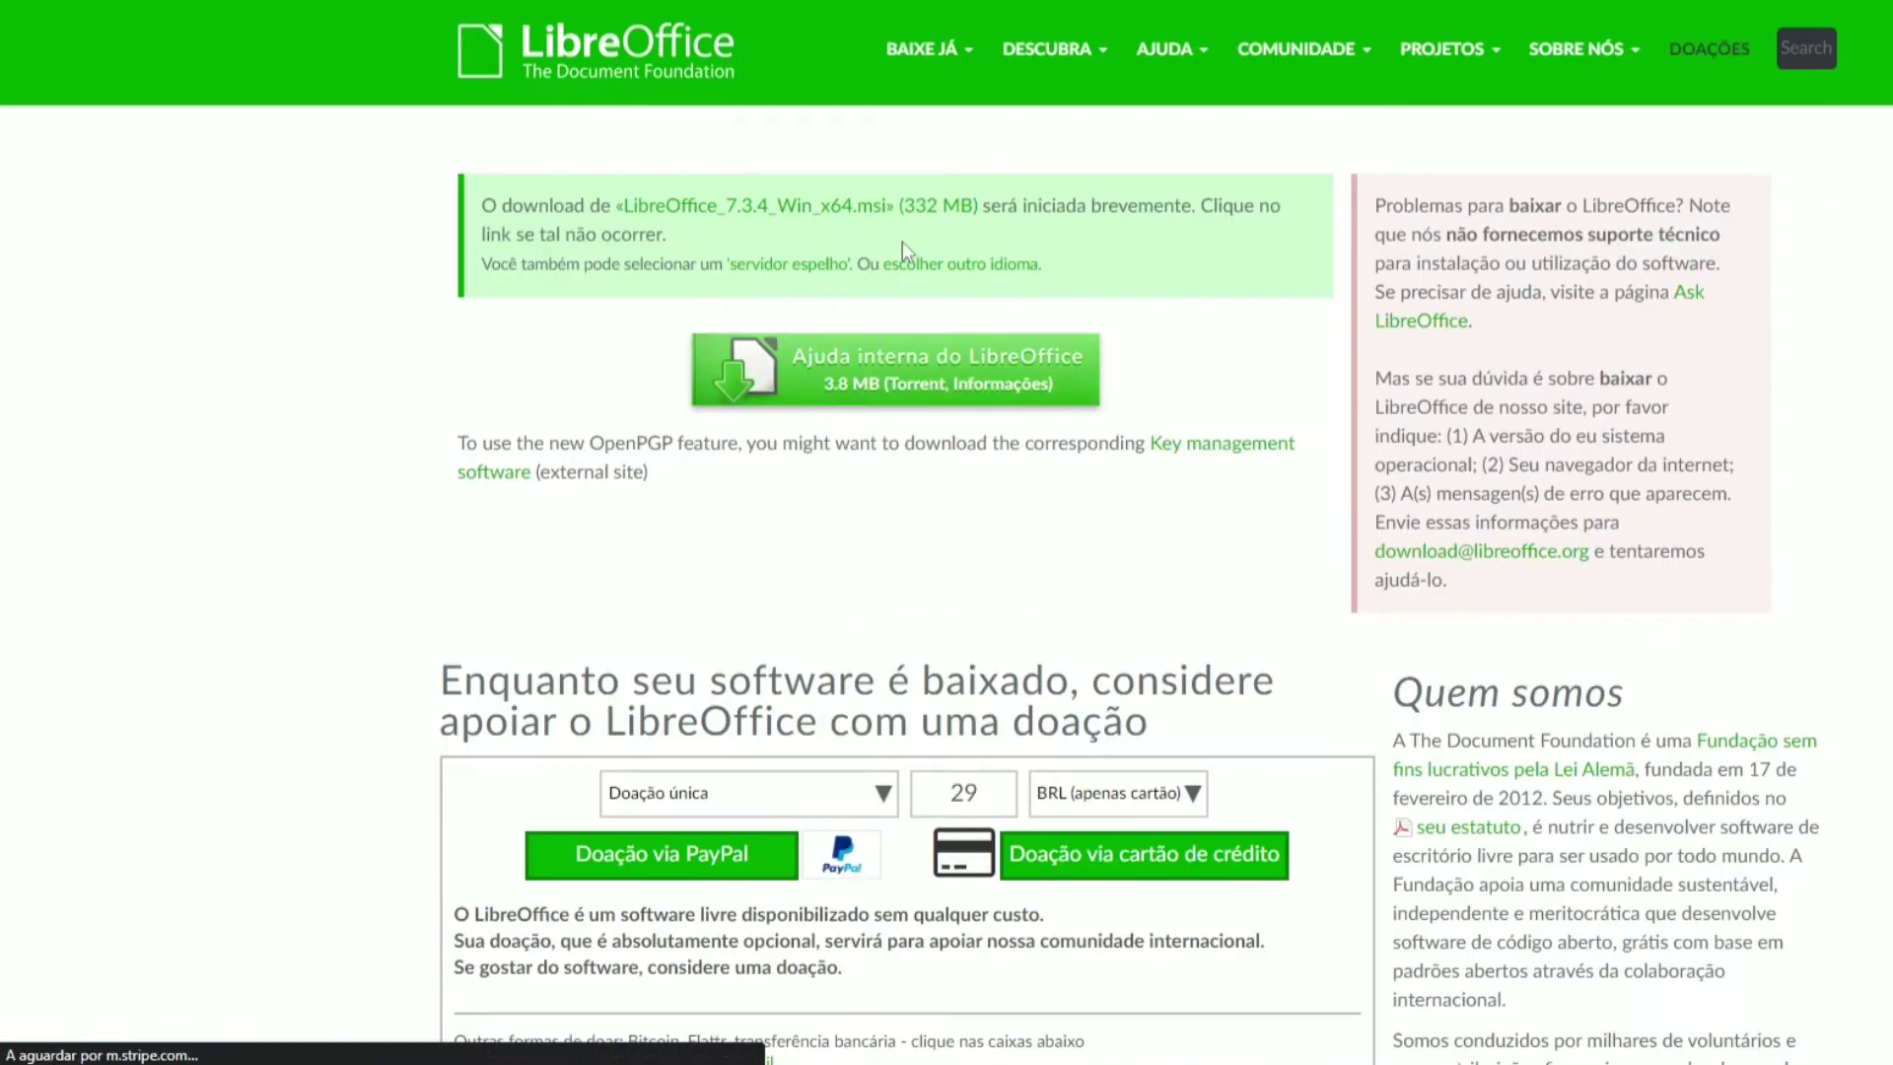
click(747, 204)
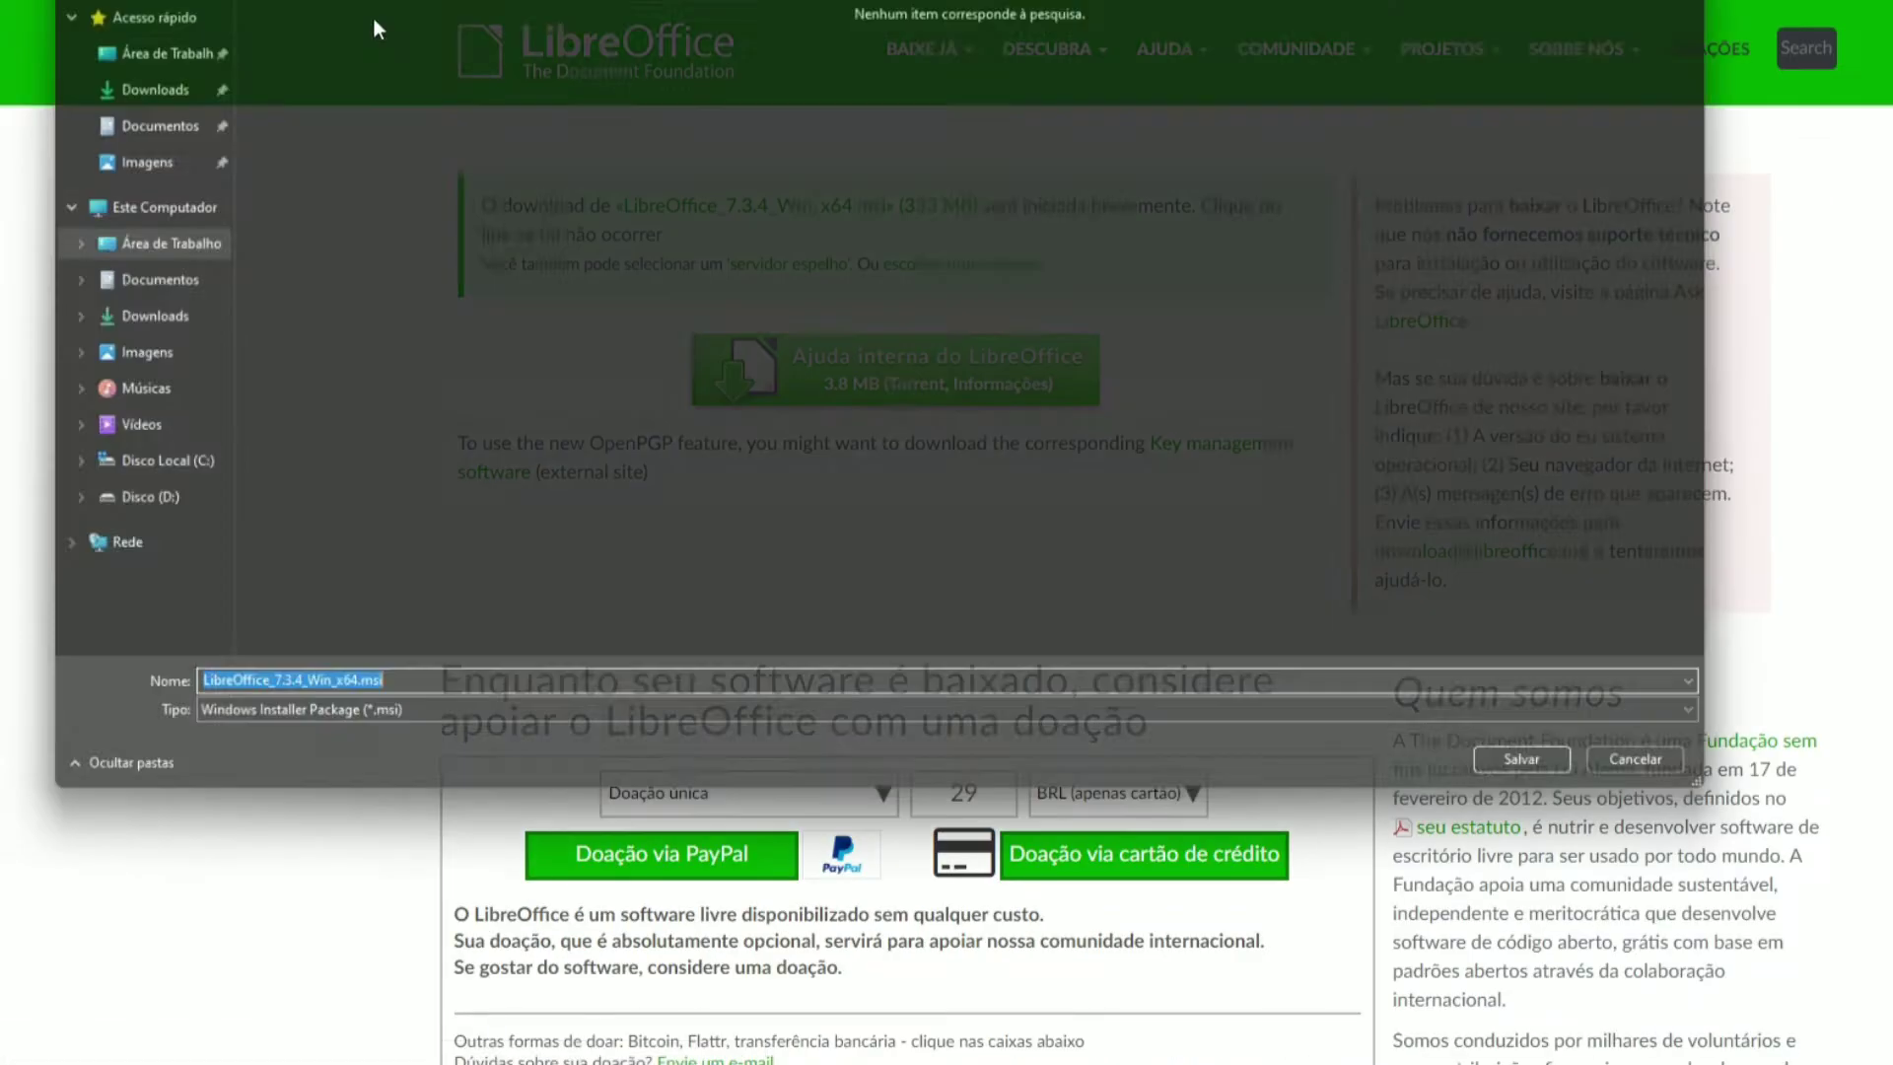
click(123, 38)
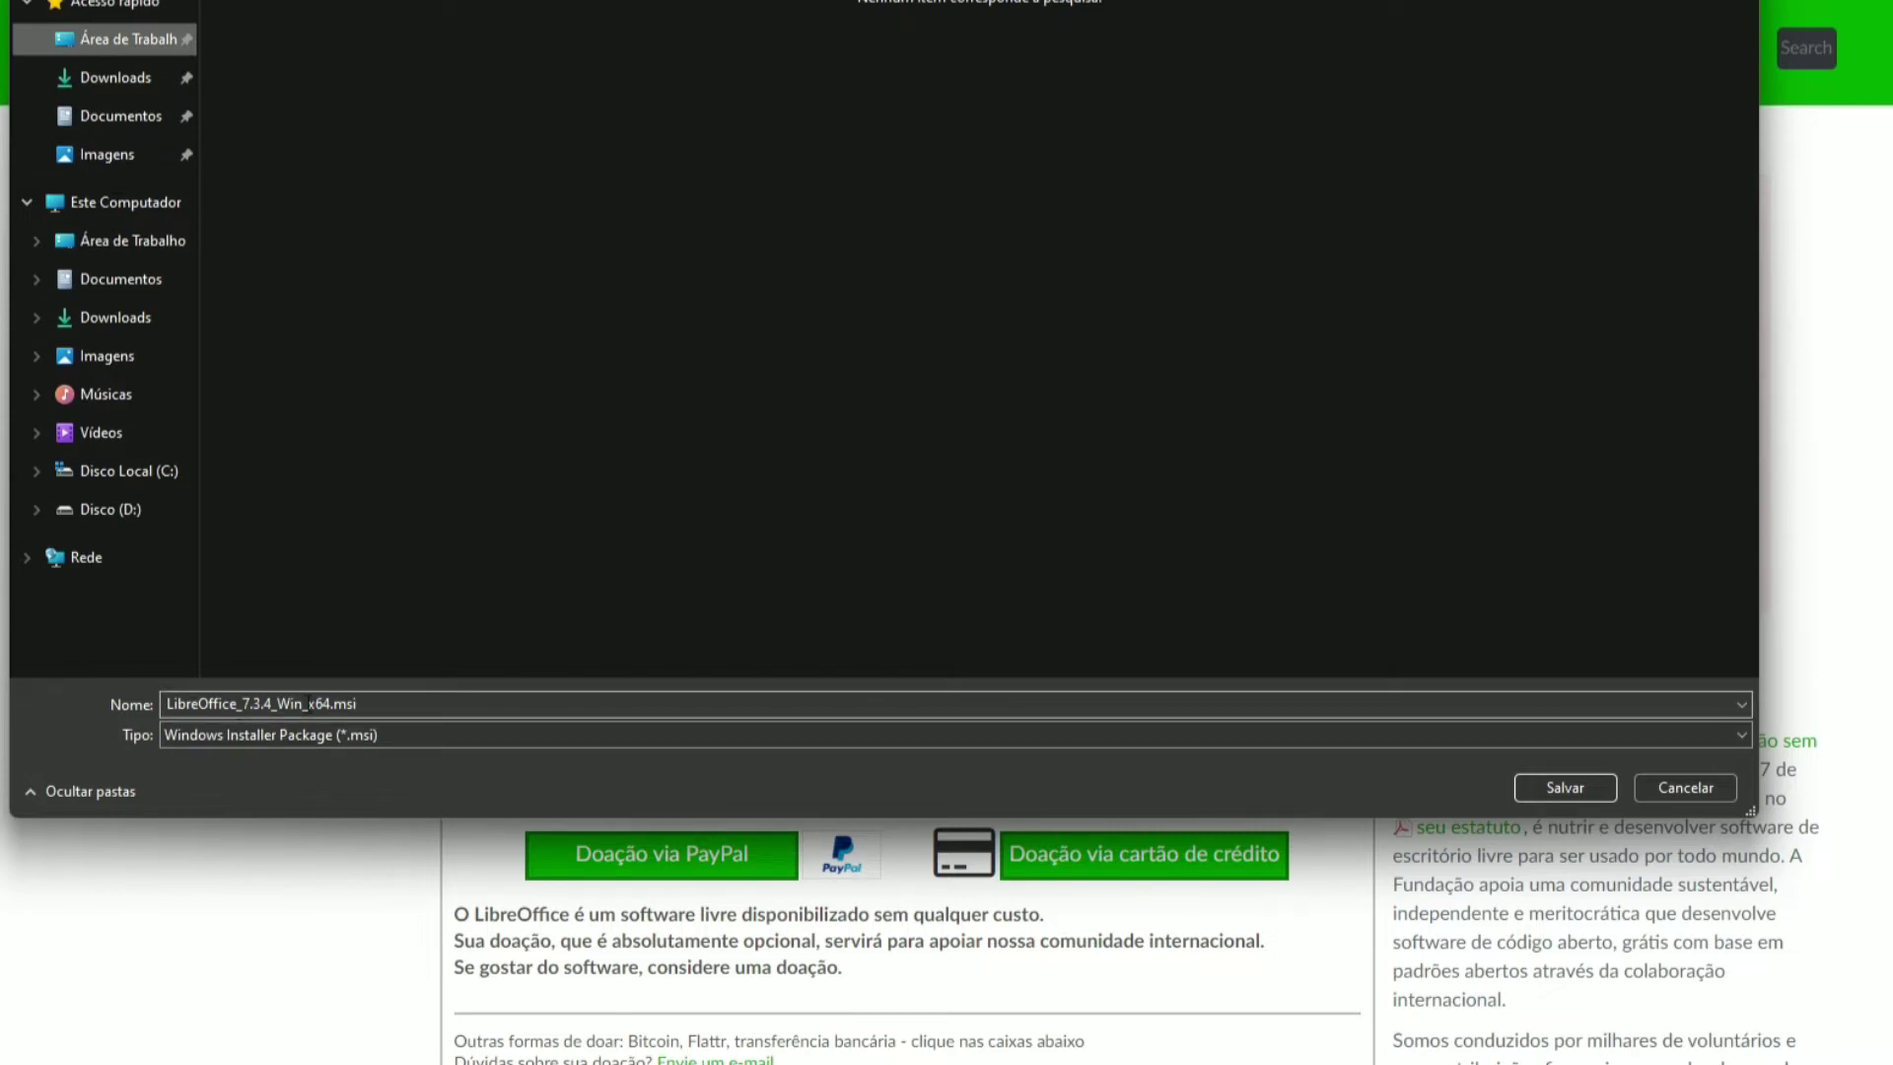
click(1564, 784)
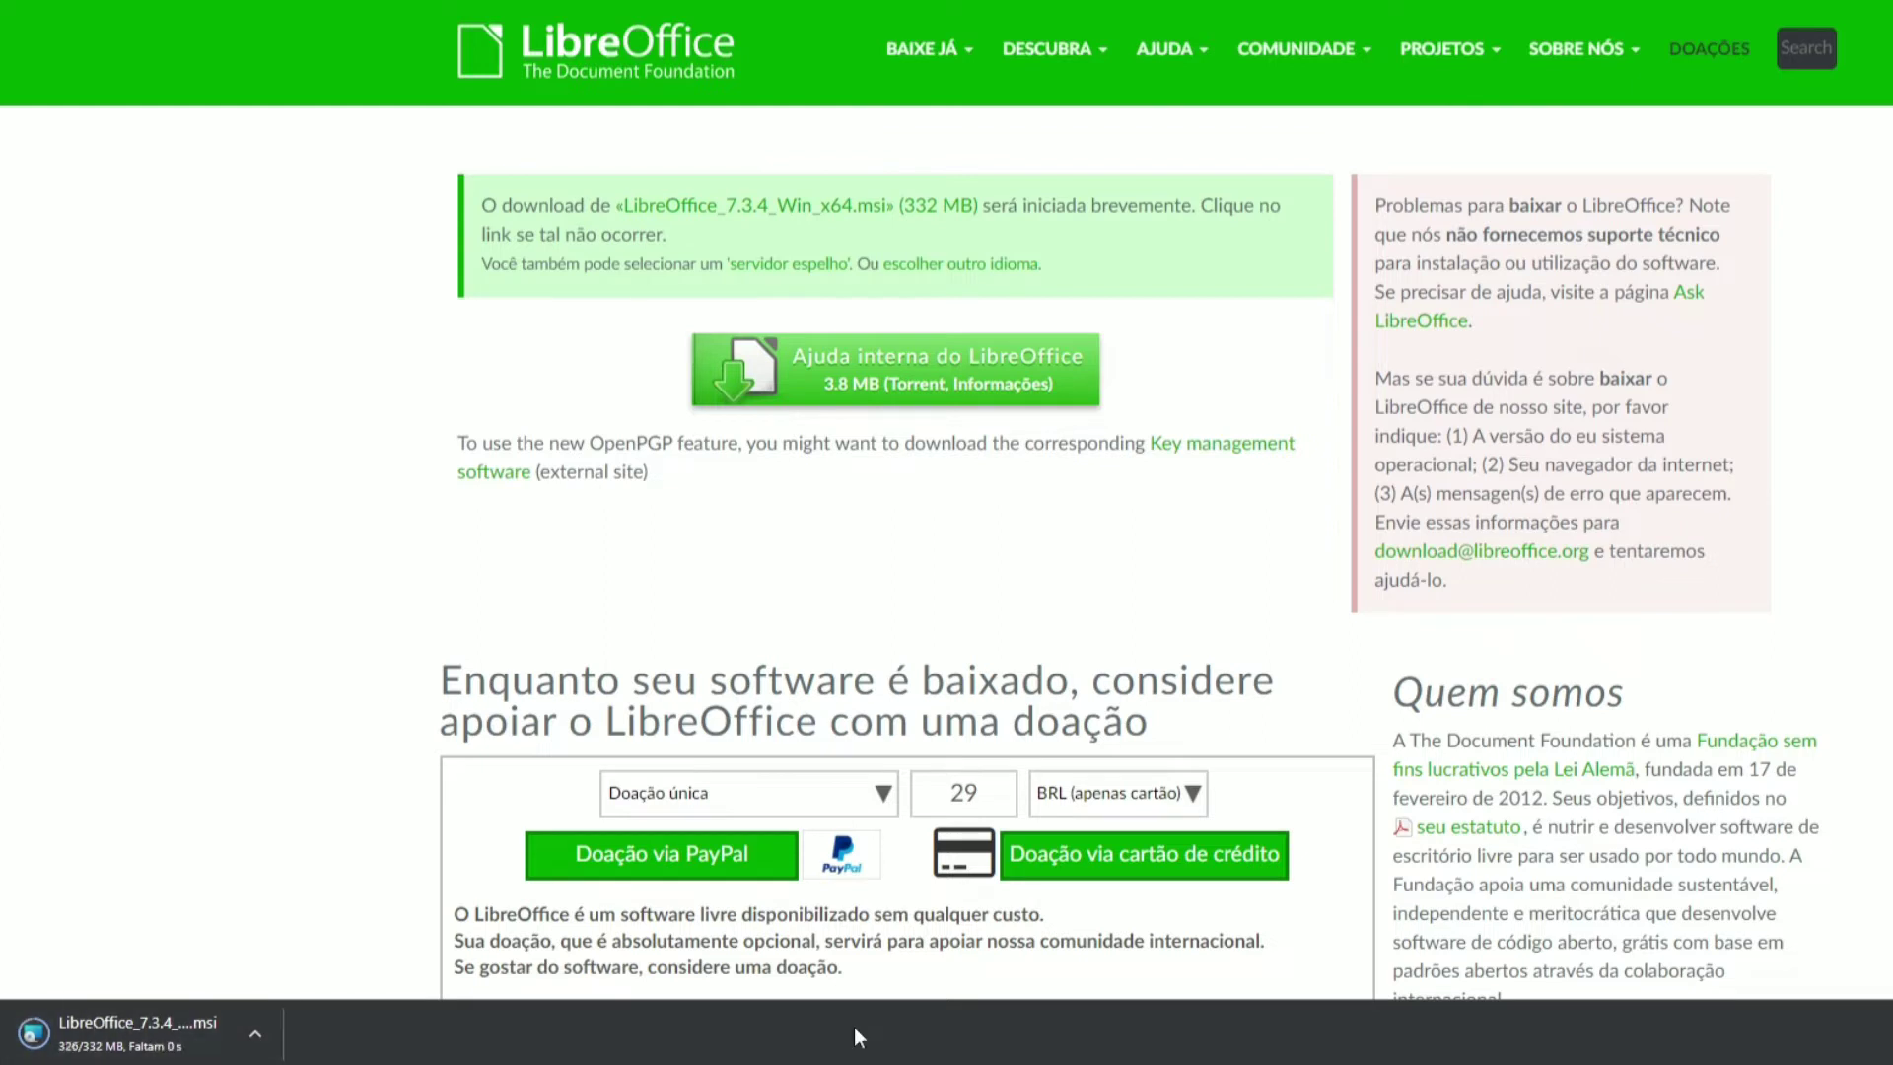
Locate the downloaded LibreOffice_7.3.4_Win_x64.msi, place it mid-desktop and start the installation wizard from it
click(256, 1033)
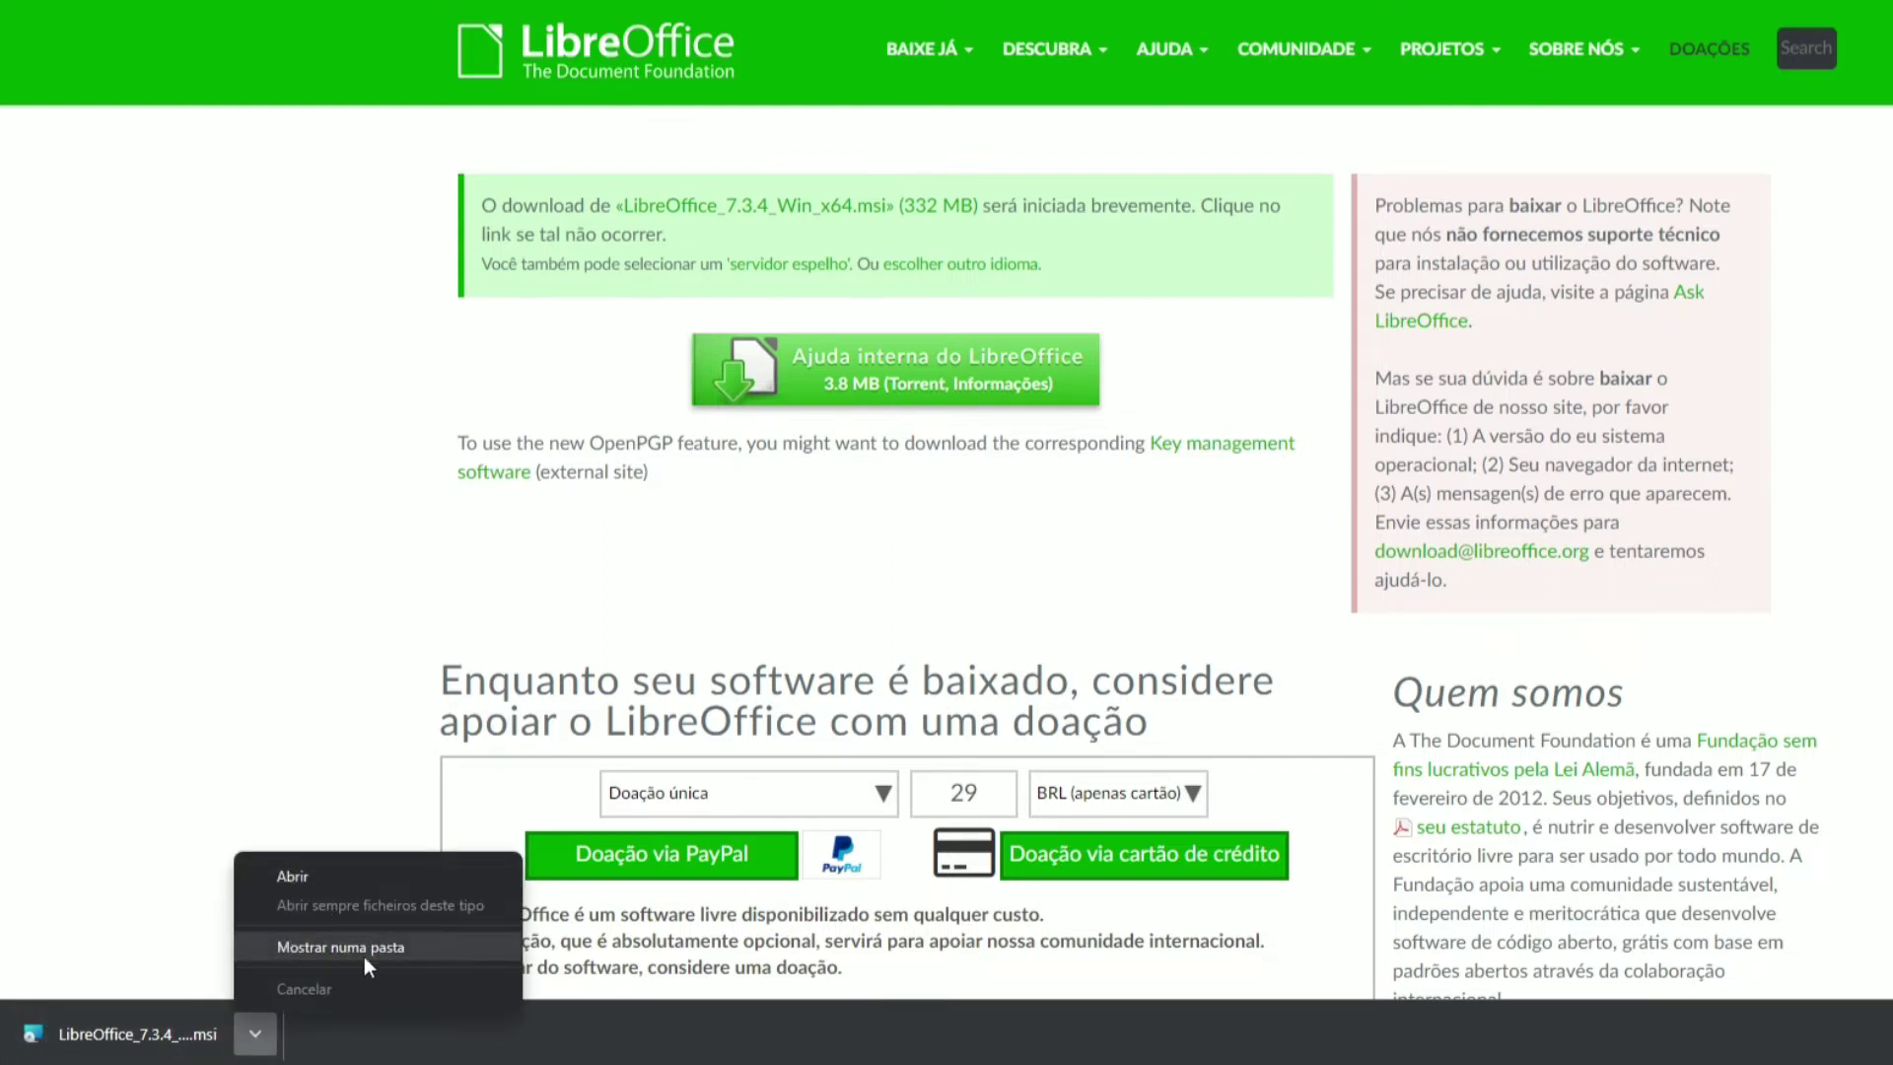
click(394, 951)
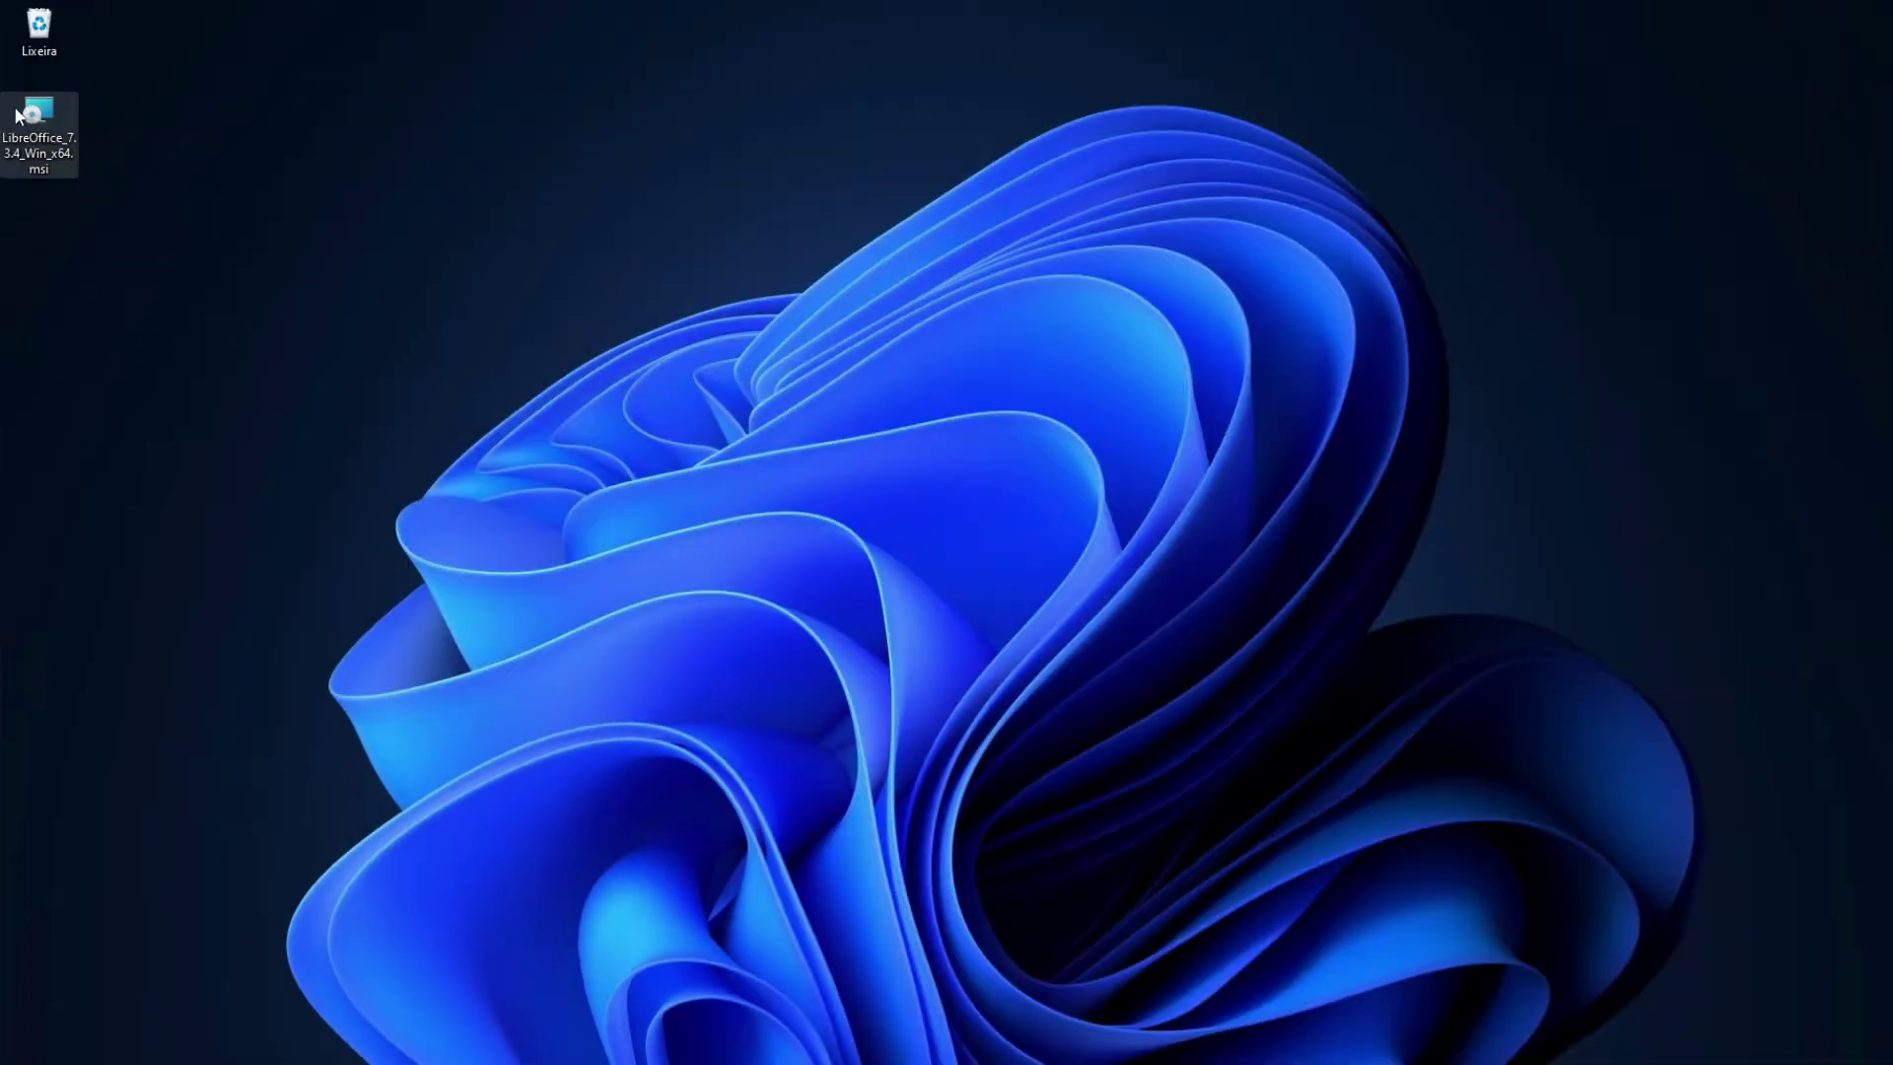
drag(38, 116, 912, 505)
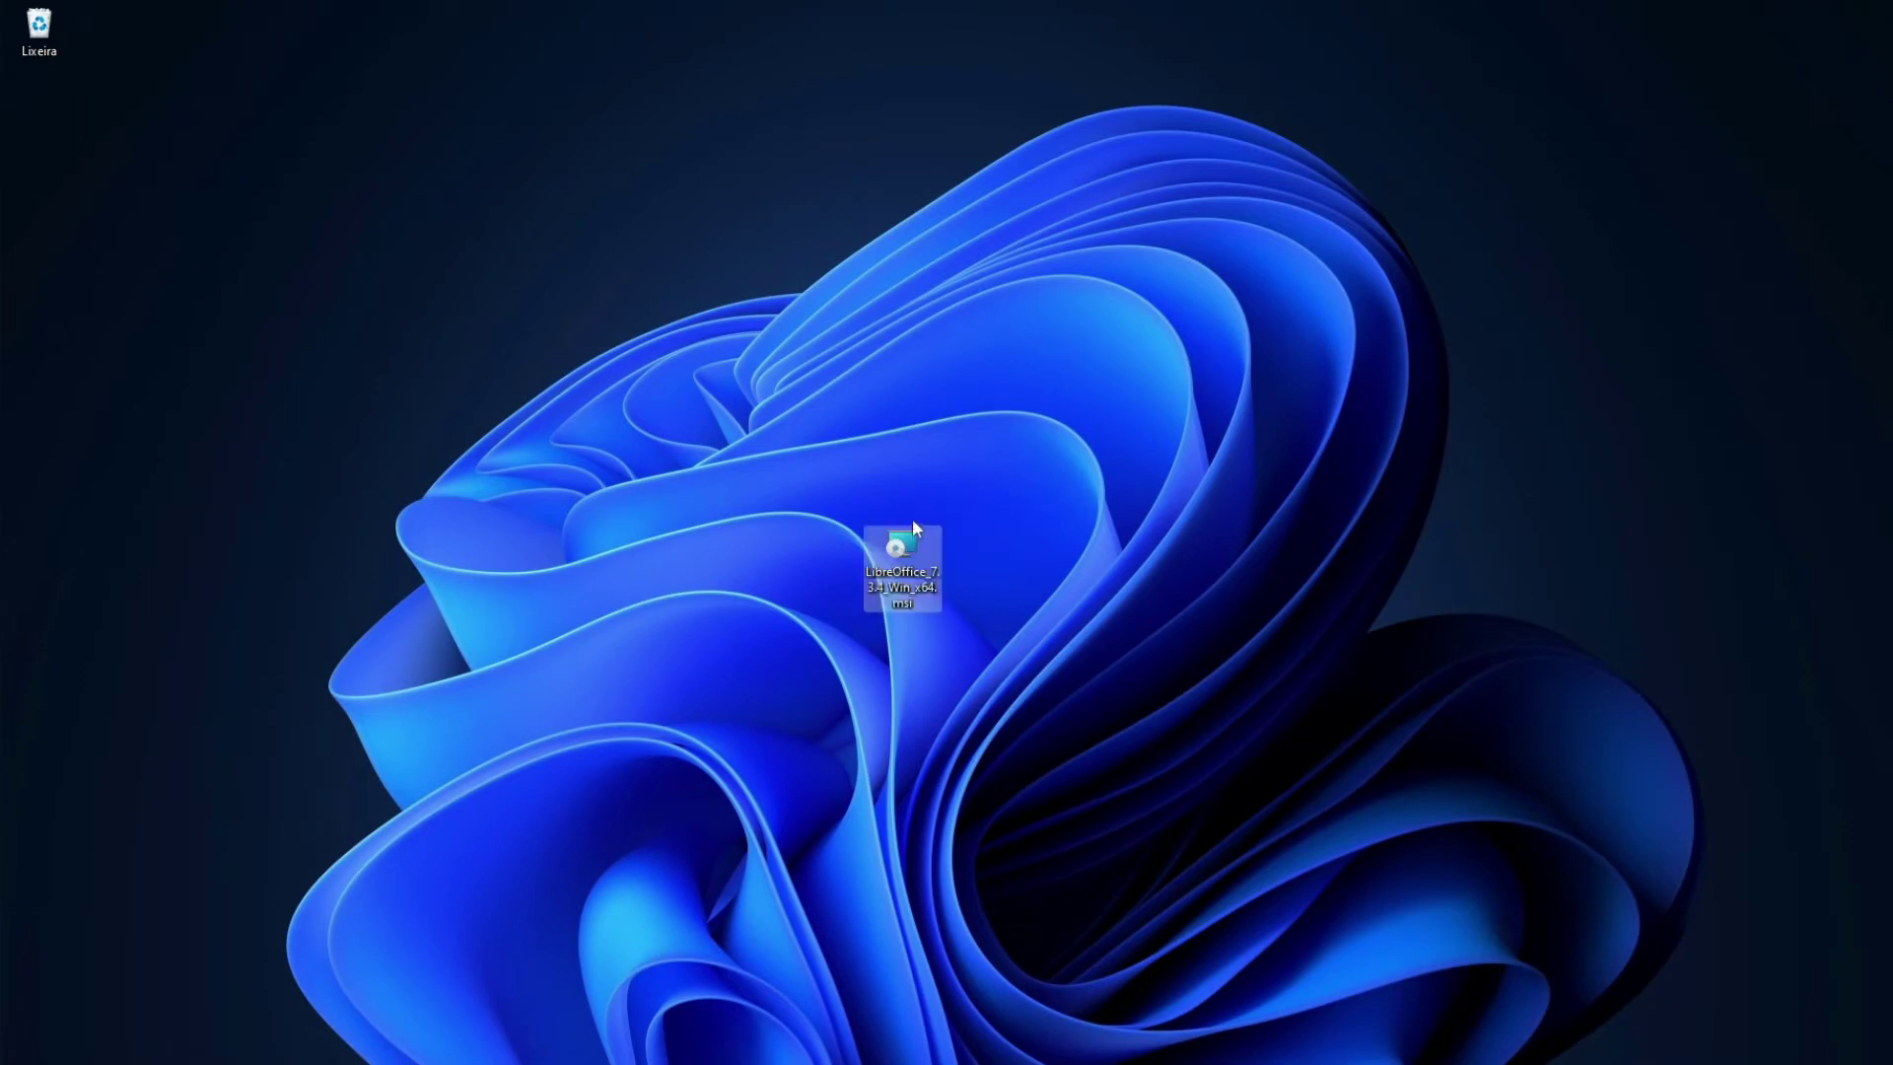
right_click(911, 542)
click(990, 612)
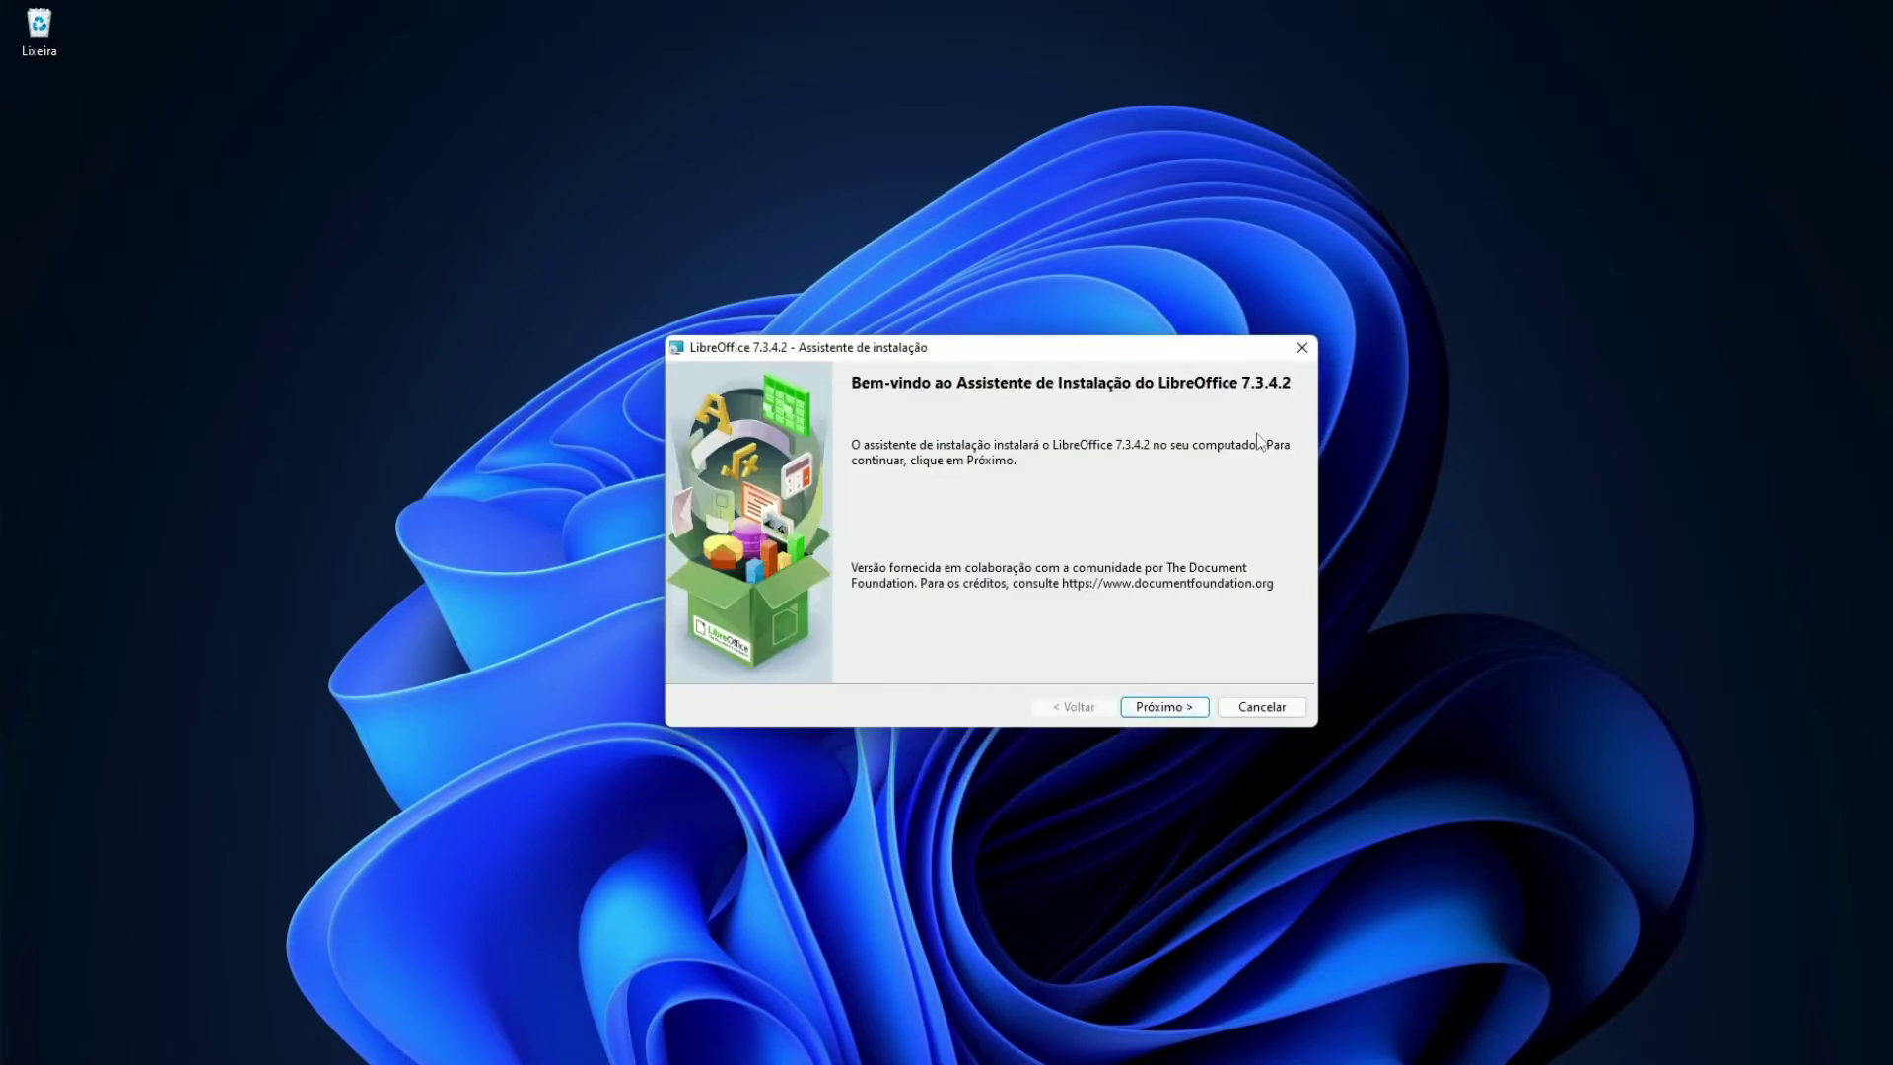
Install LibreOffice 7.3.4.2 with the Típica setup and a desktop shortcut, without closing the running applications, and finish the wizard
click(1176, 712)
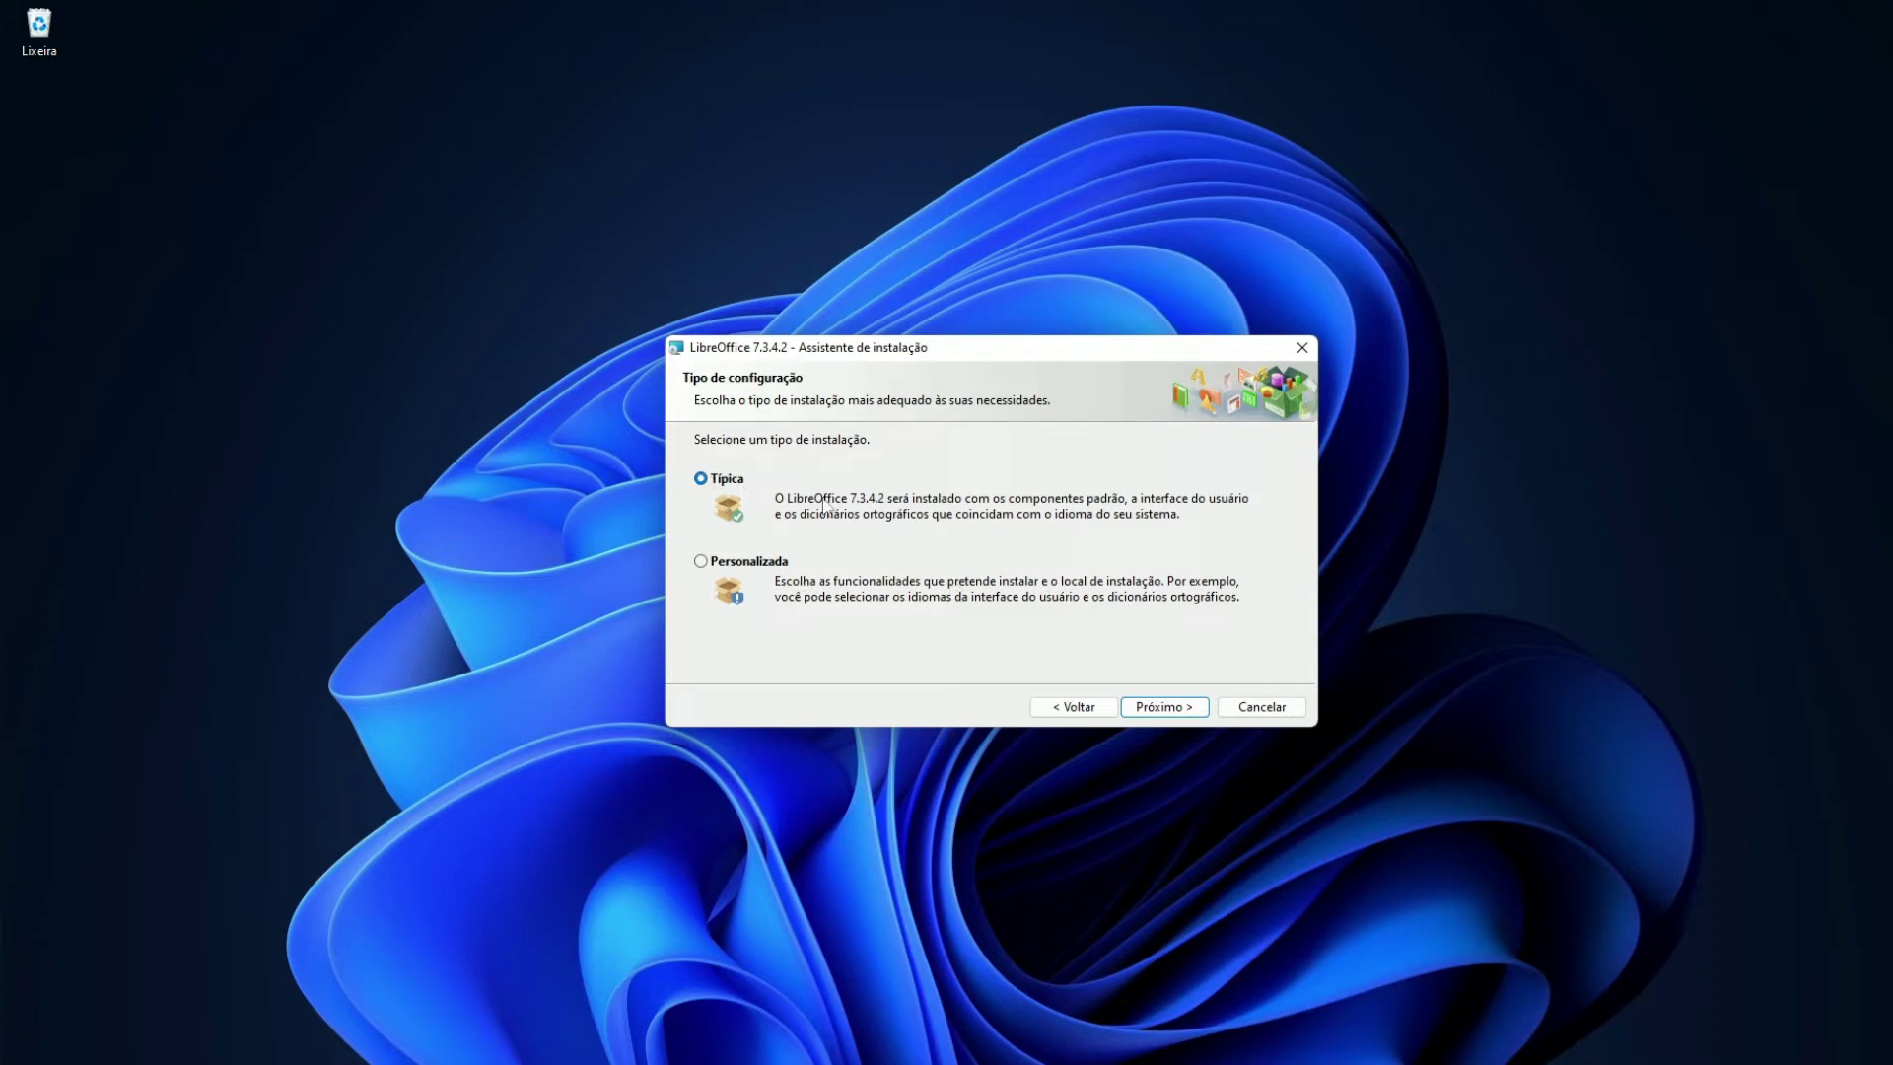
click(1184, 710)
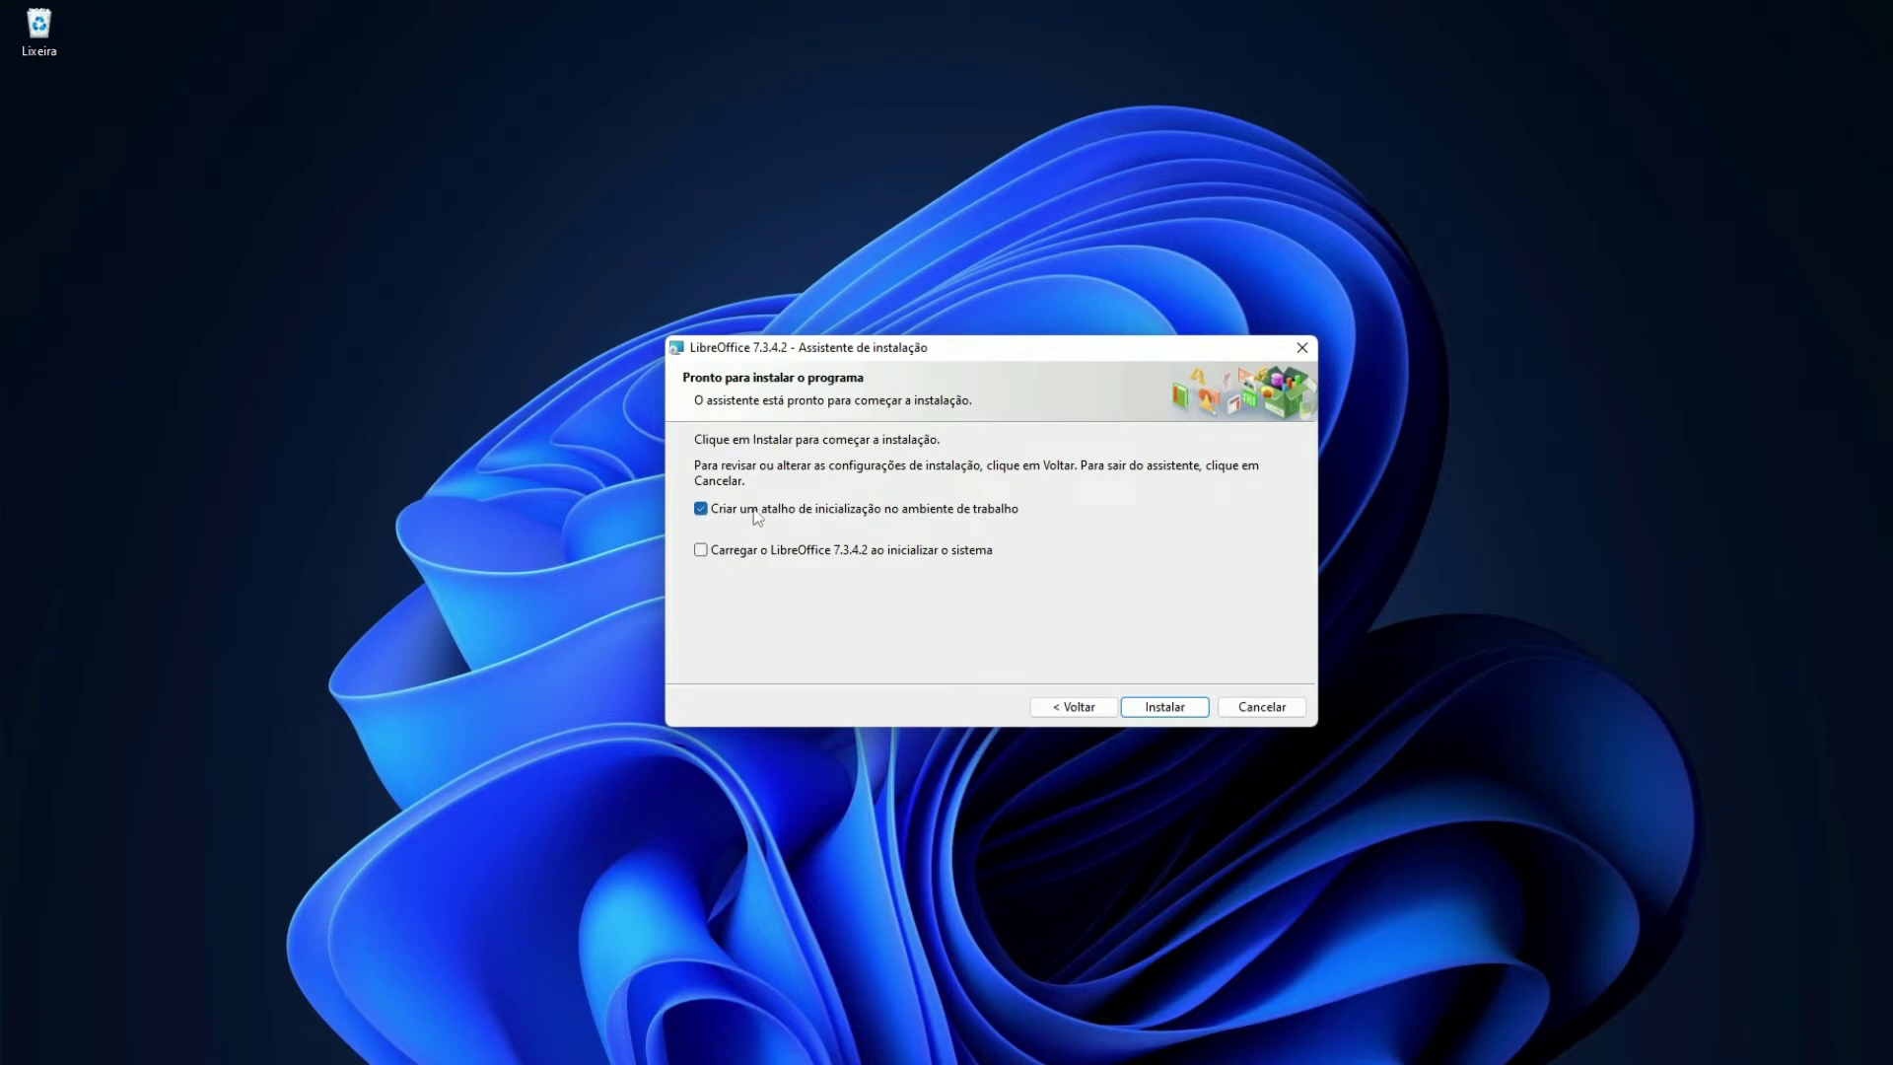
click(700, 509)
click(700, 509)
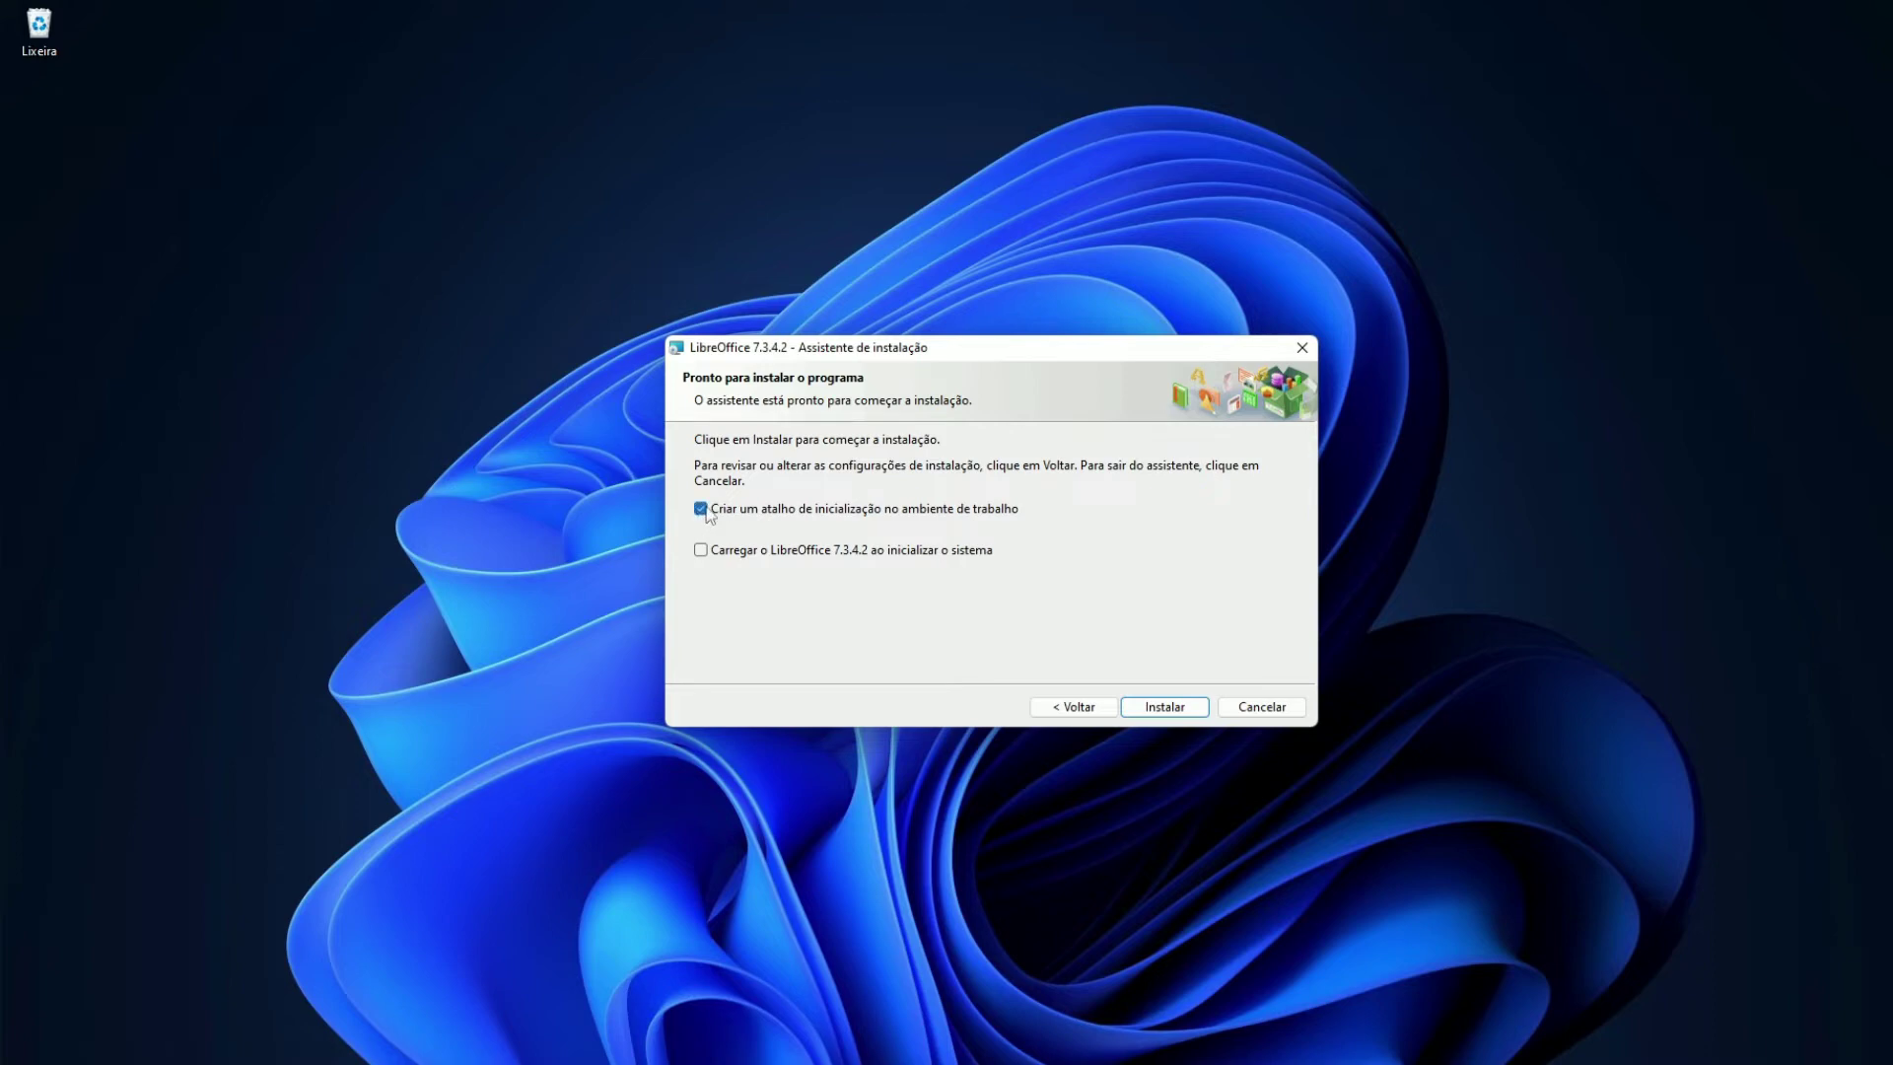
click(1178, 714)
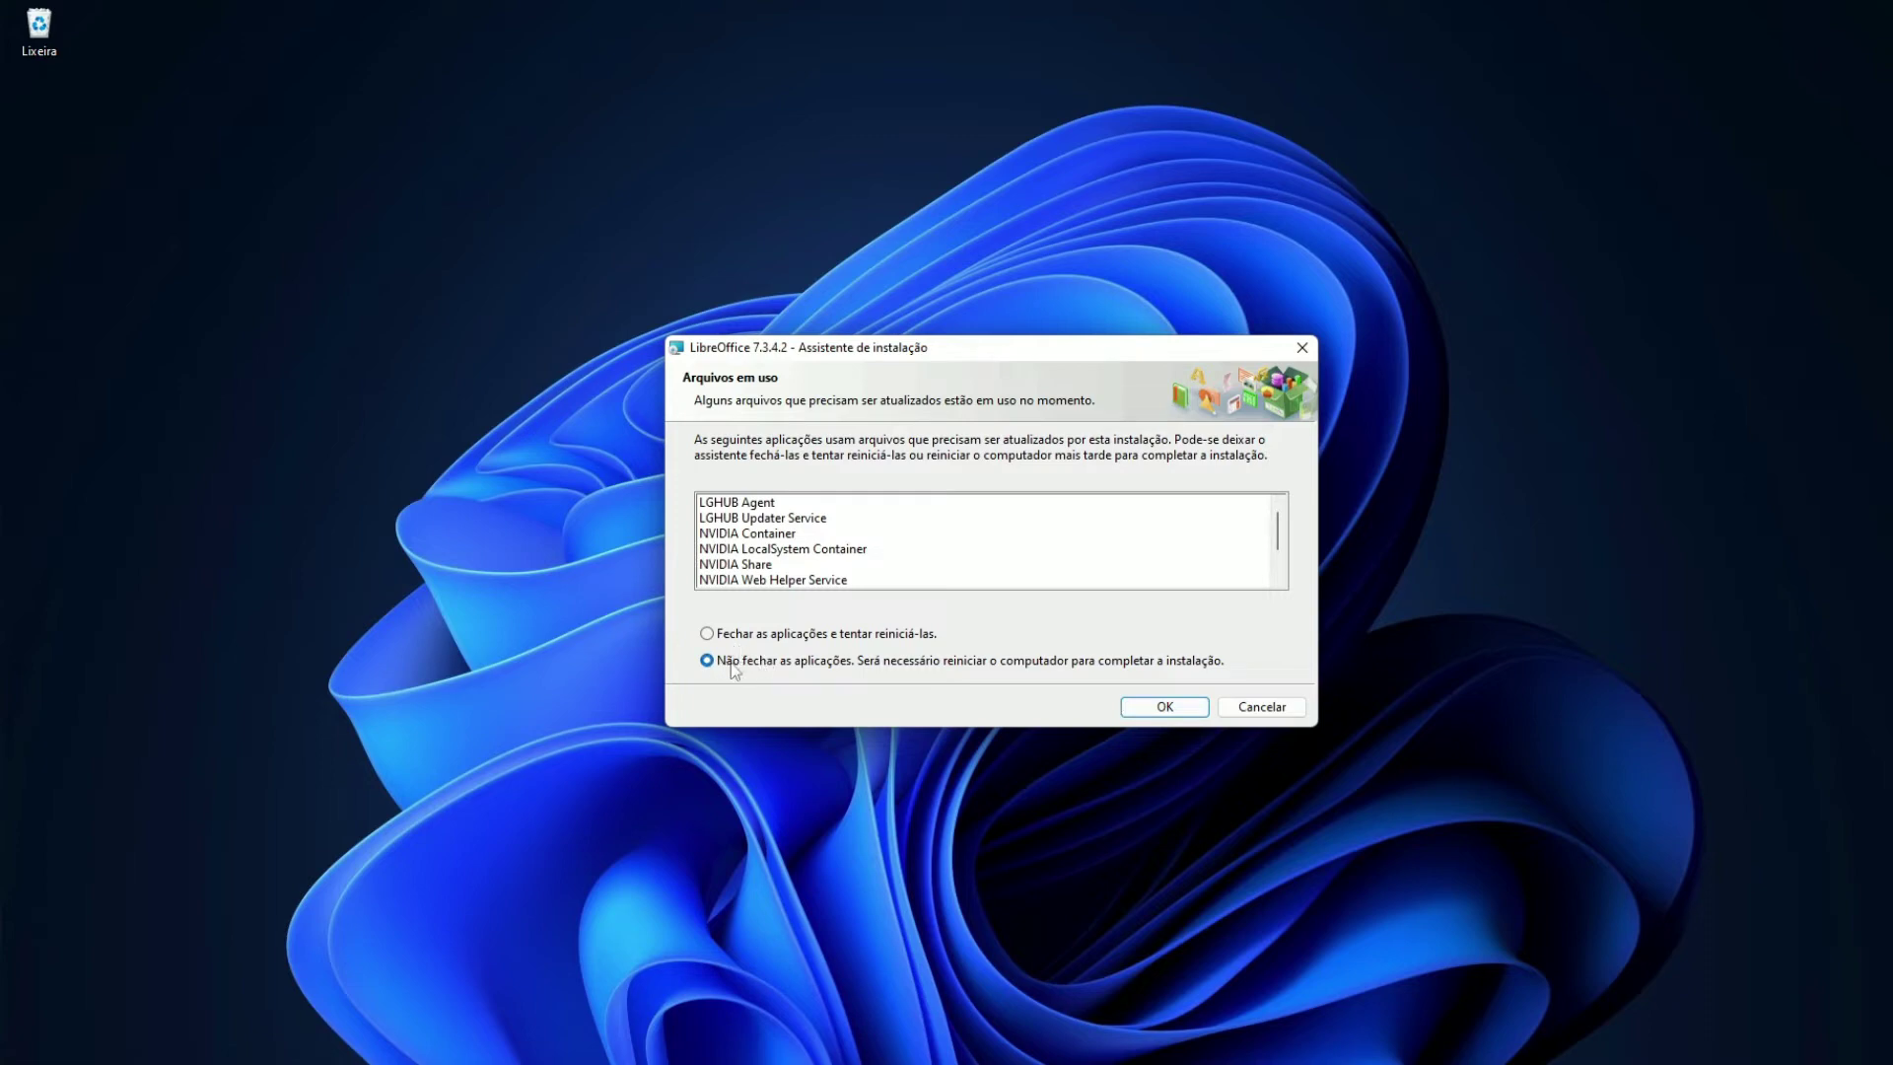
click(1166, 712)
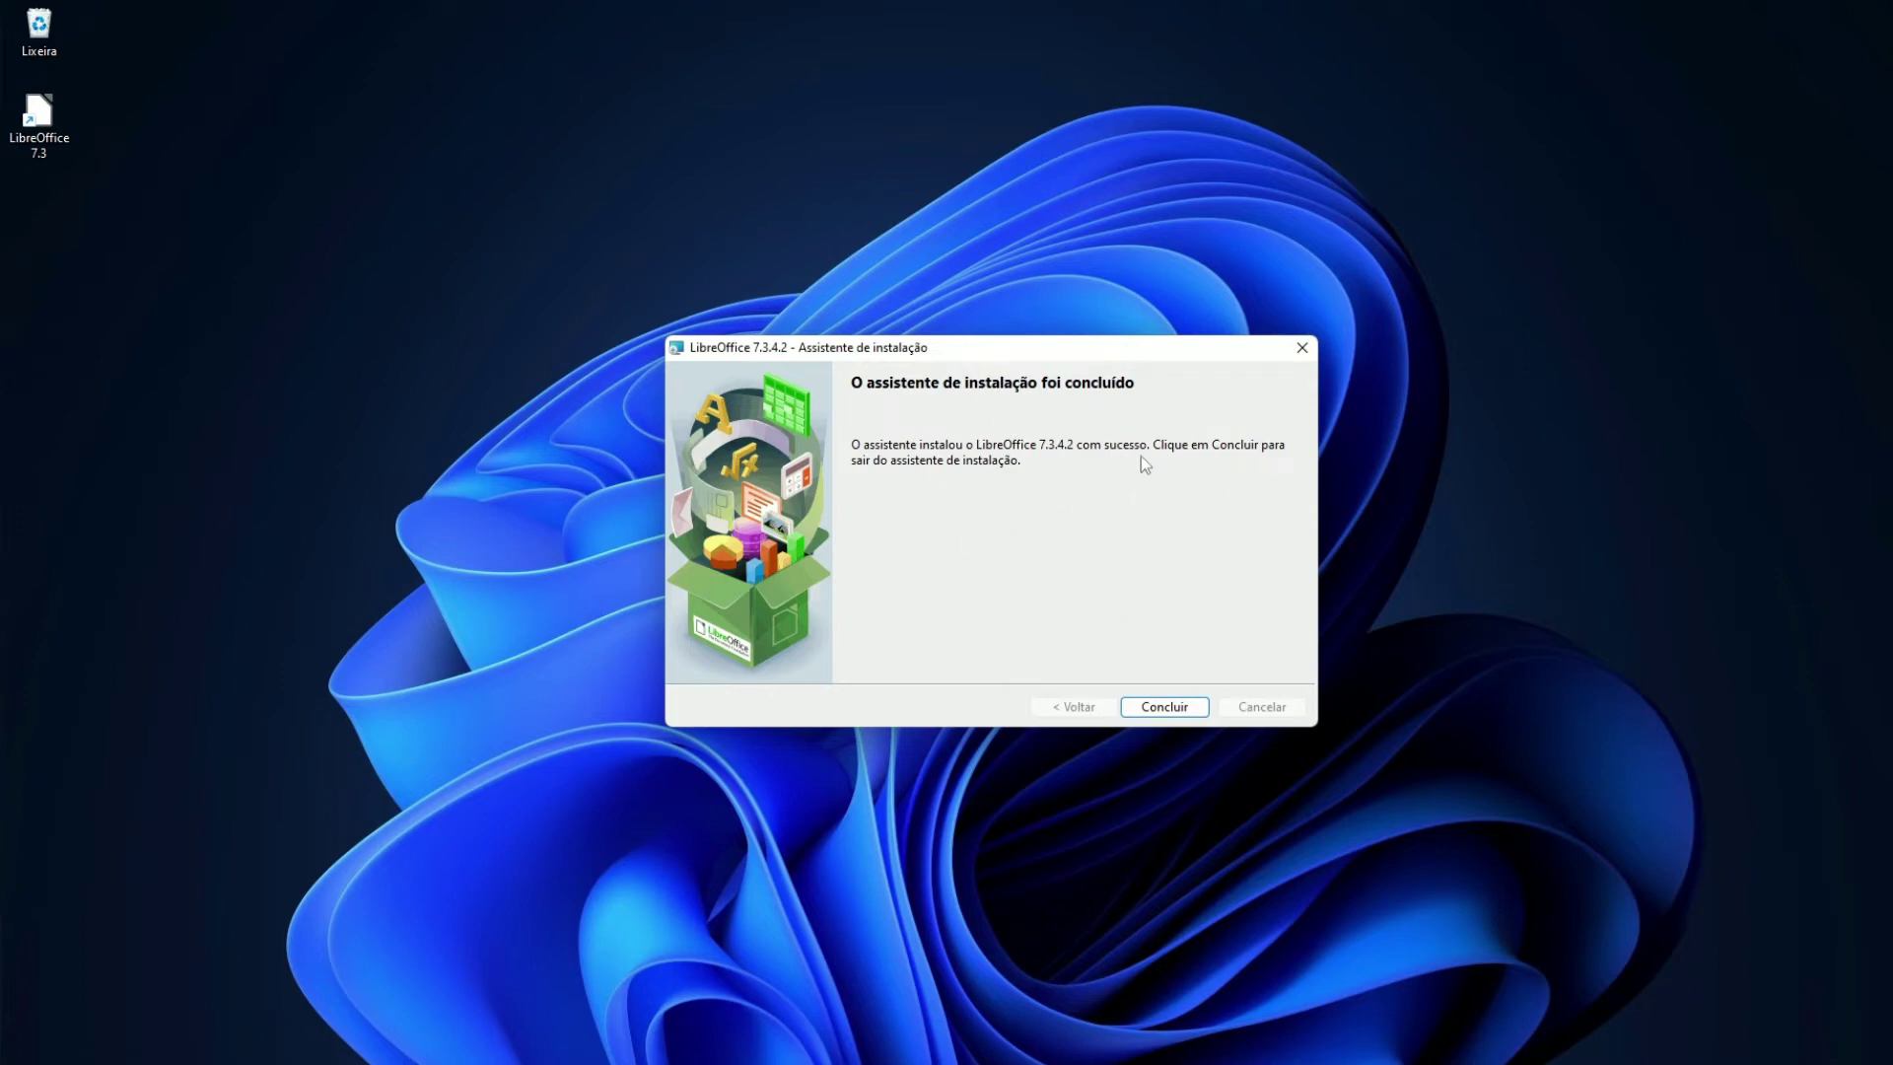
click(1170, 713)
Move the installer file to the Lixeira and place the LibreOffice 7.3 shortcut directly beneath the Lixeira
drag(1050, 110, 1072, 282)
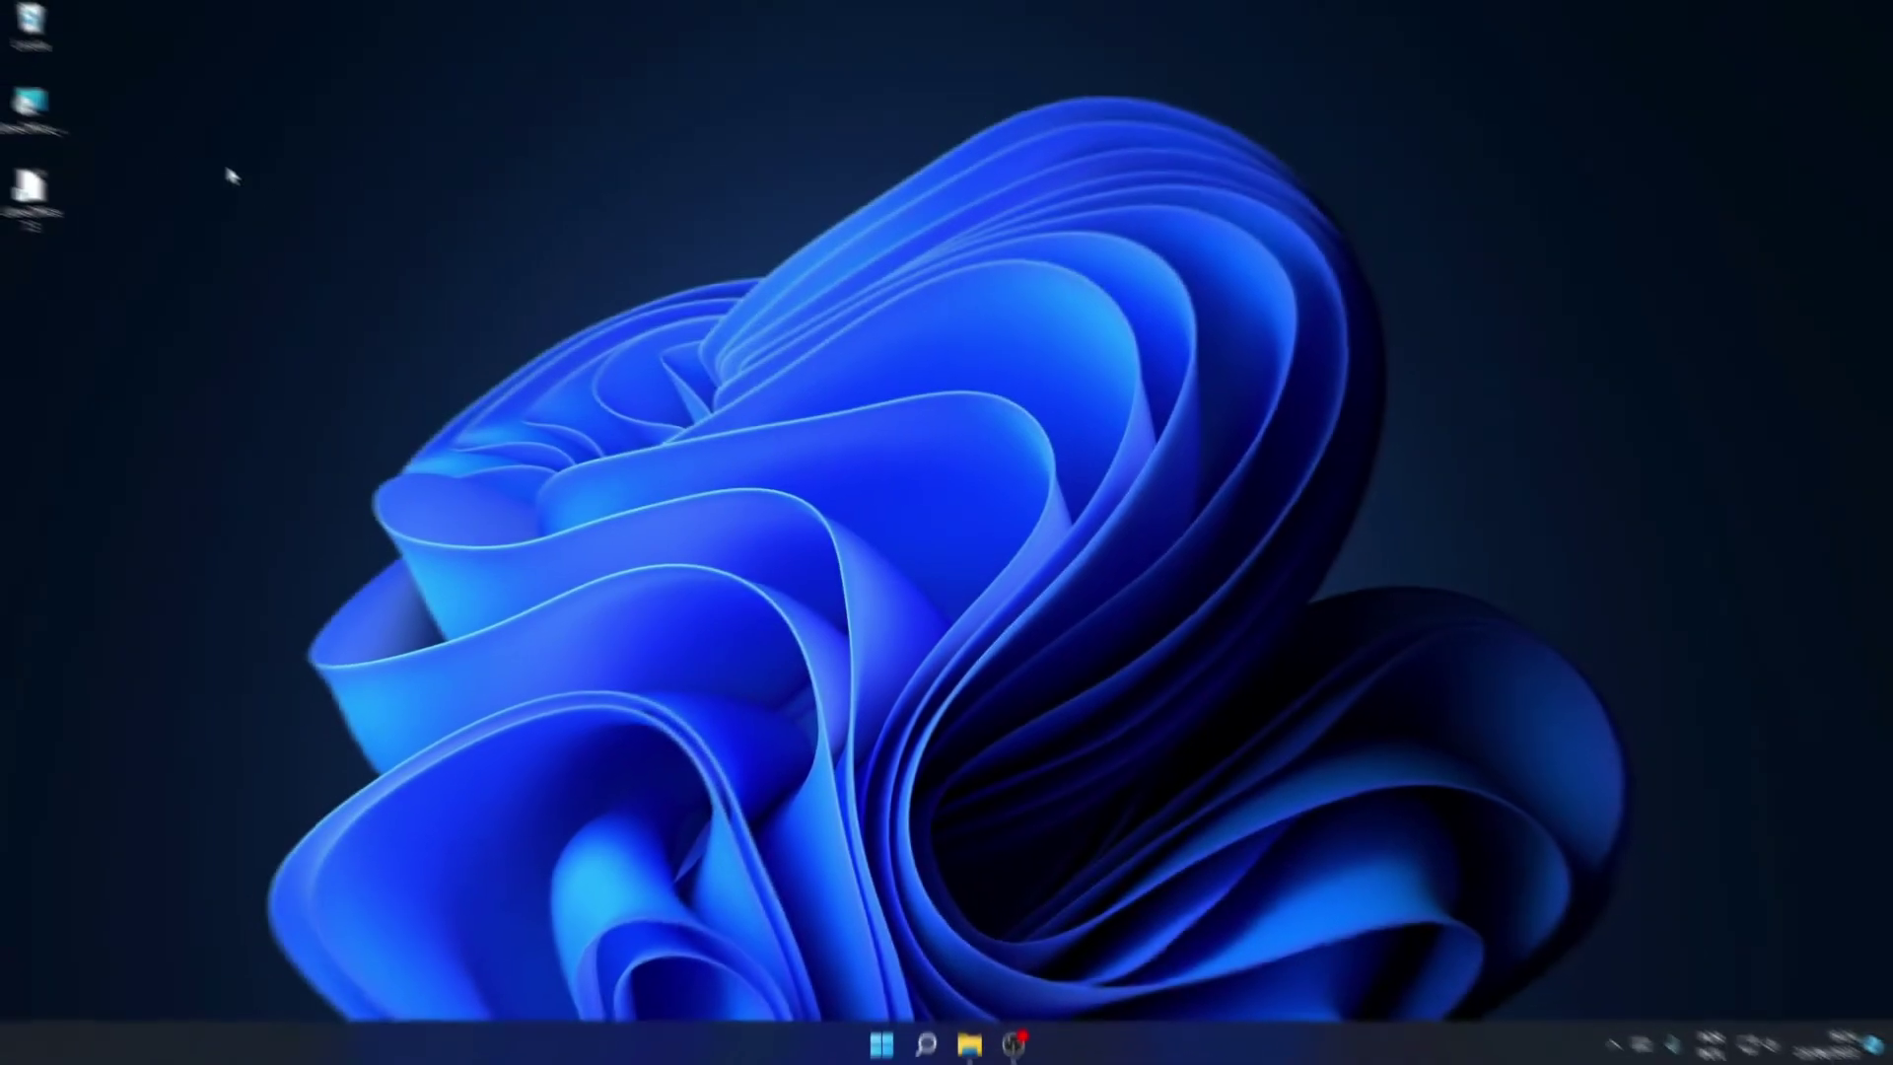
drag(36, 108, 38, 29)
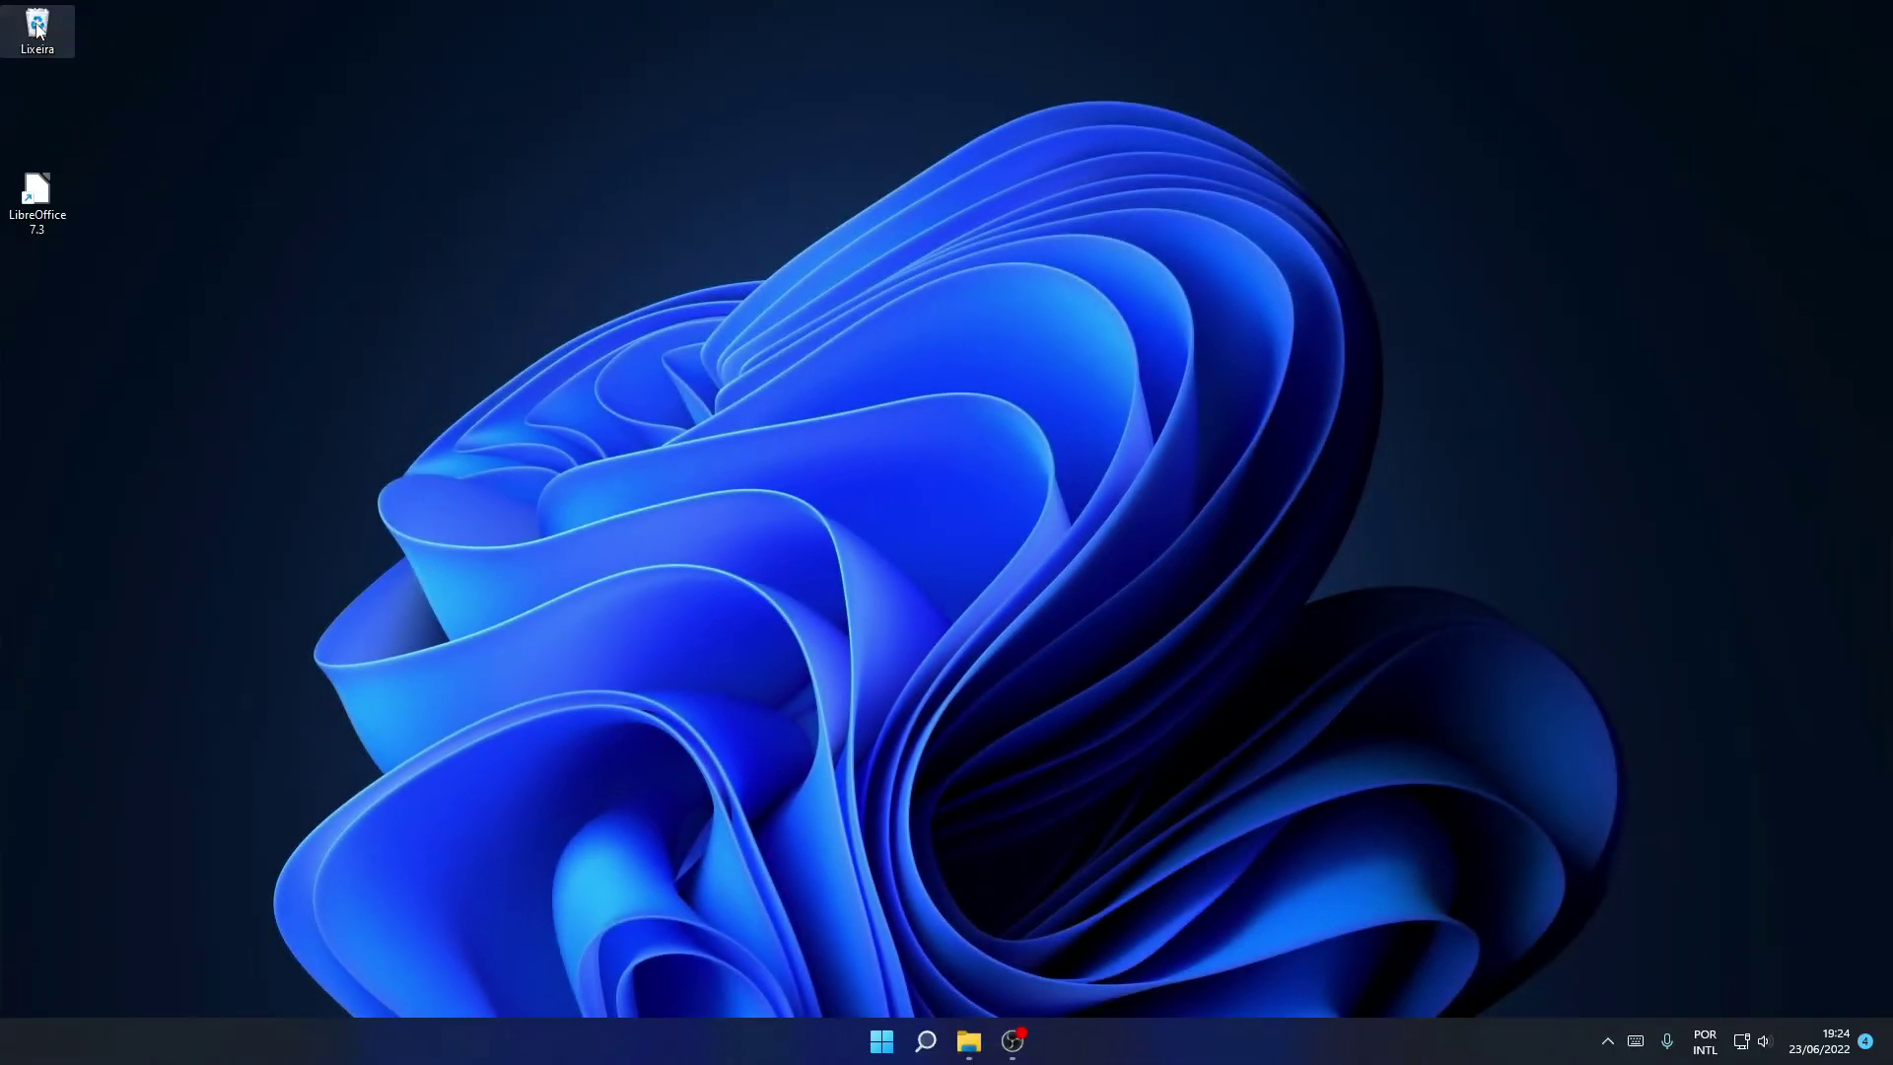
drag(60, 202, 93, 126)
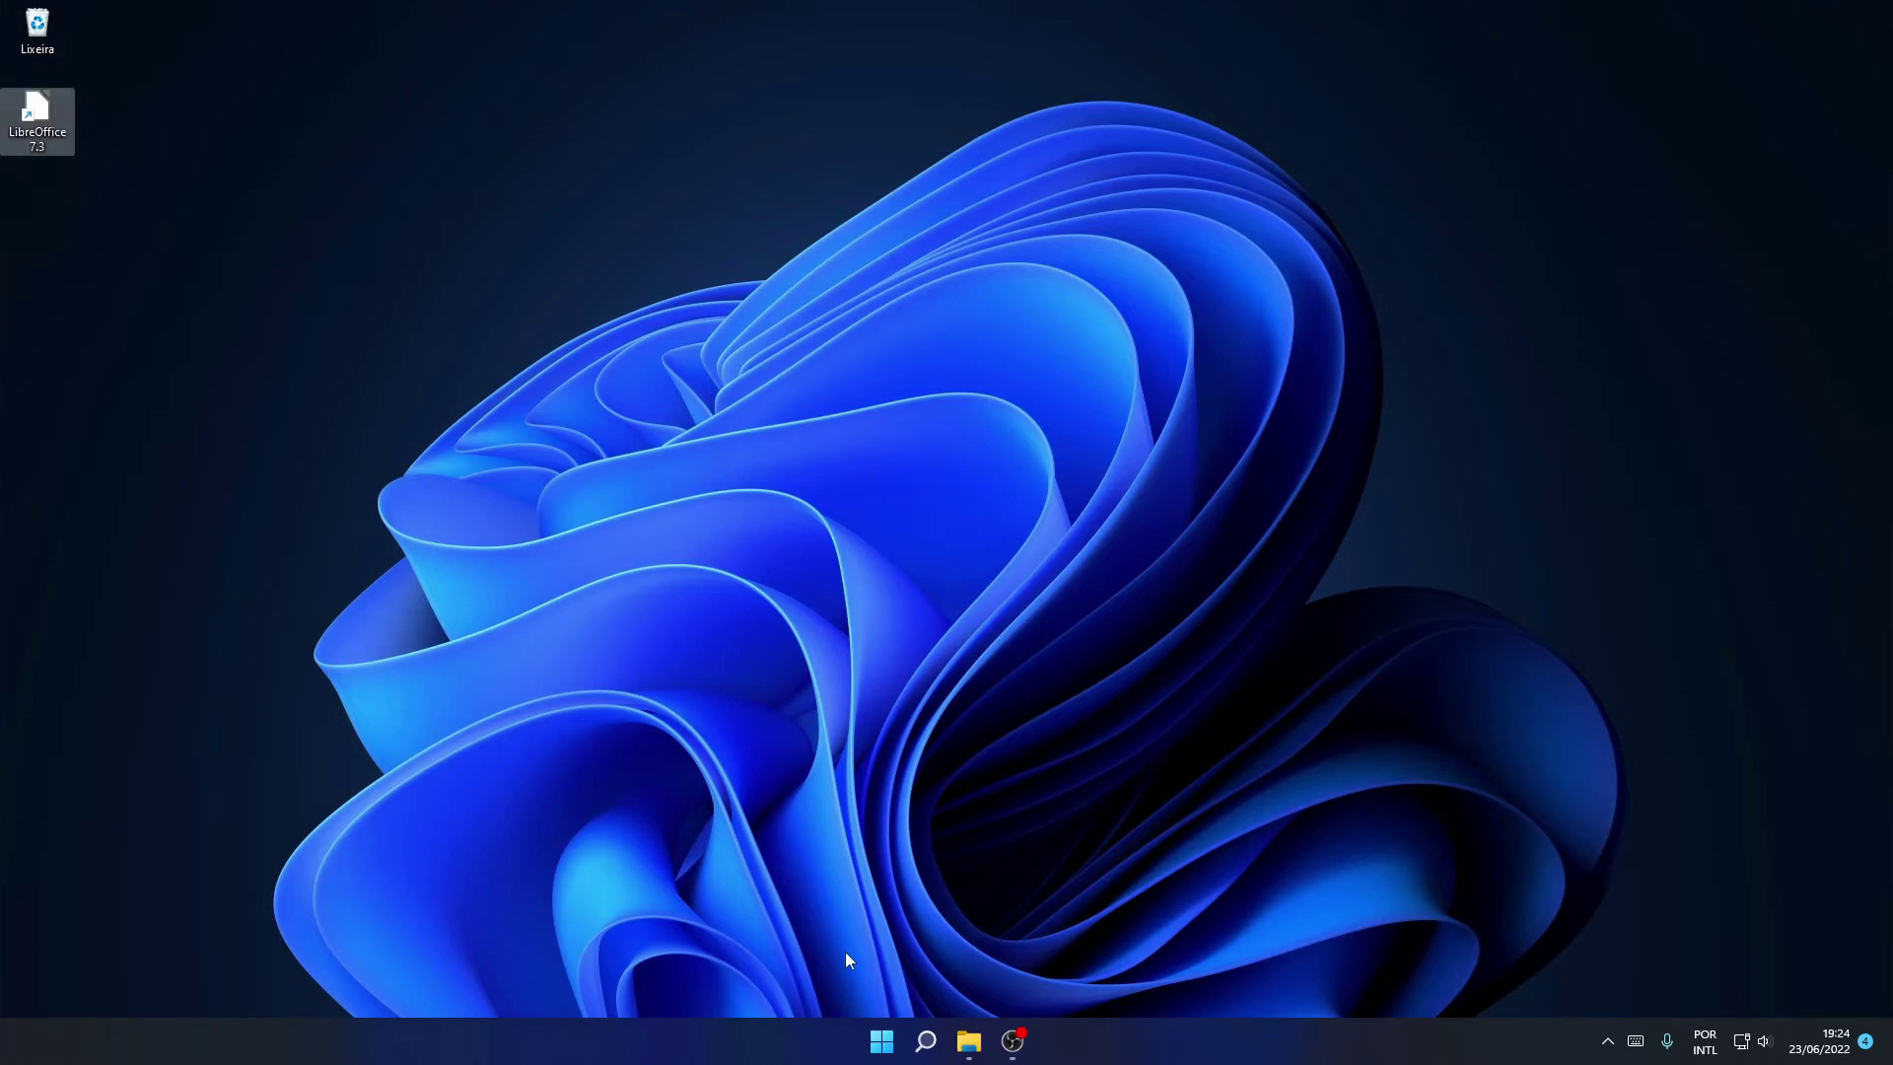
Look over the recently added LibreOffice applications in the Start menu's recommendations
click(877, 1043)
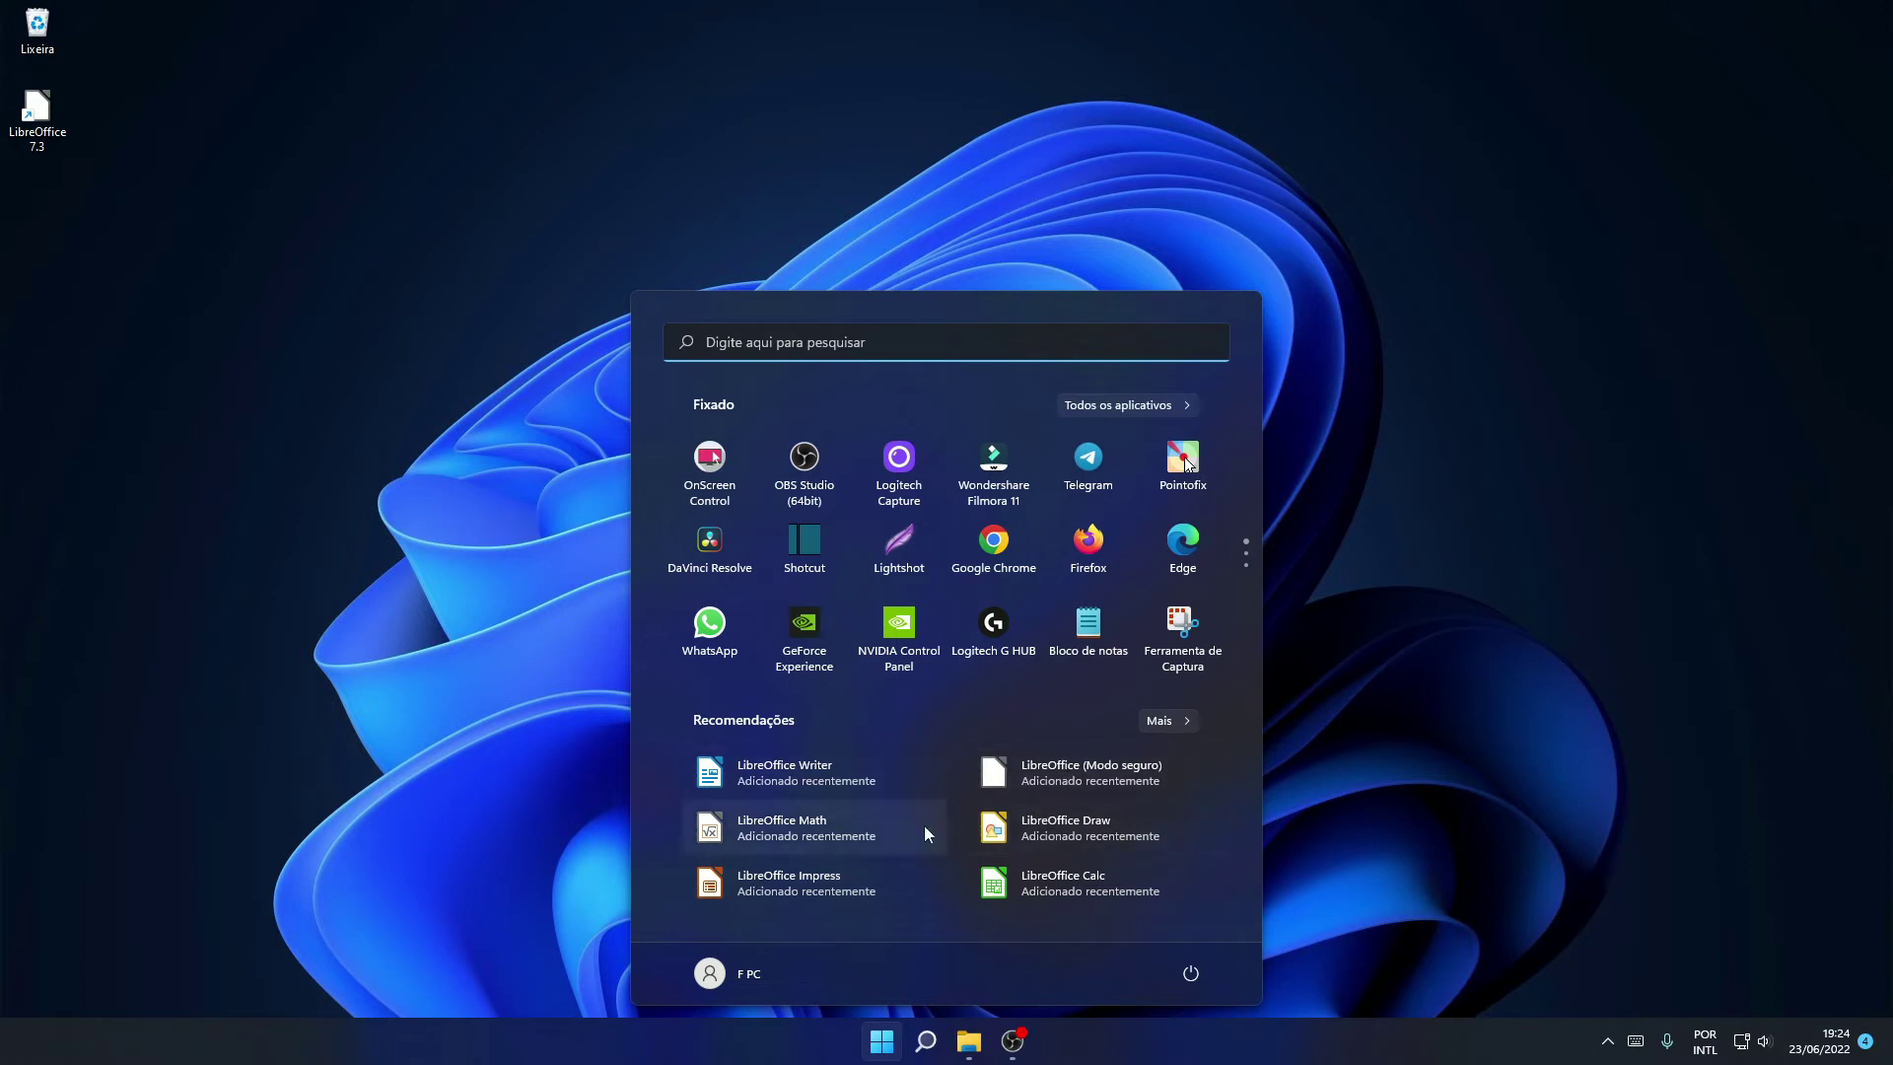
click(1355, 852)
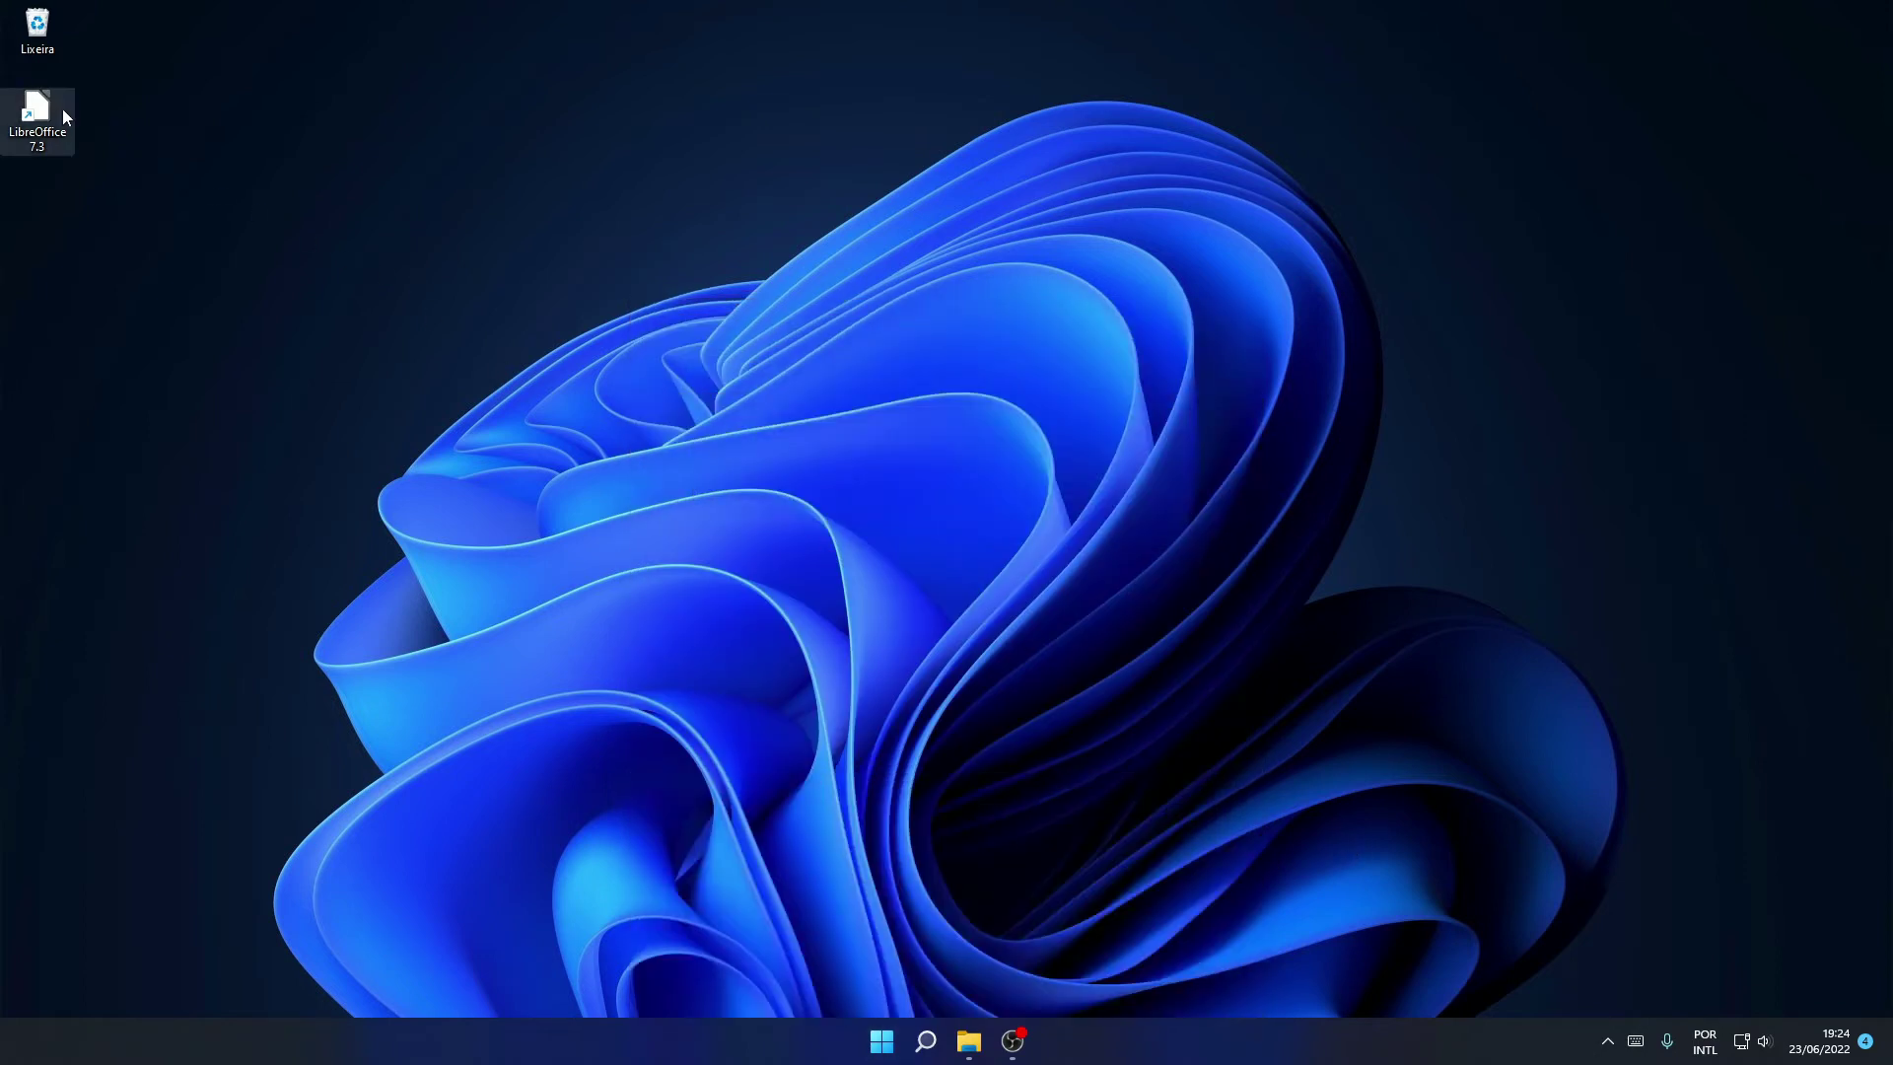
Move the LibreOffice 7.3 shortcut to a free spot on the desktop and pin it to Start
drag(40, 116, 152, 255)
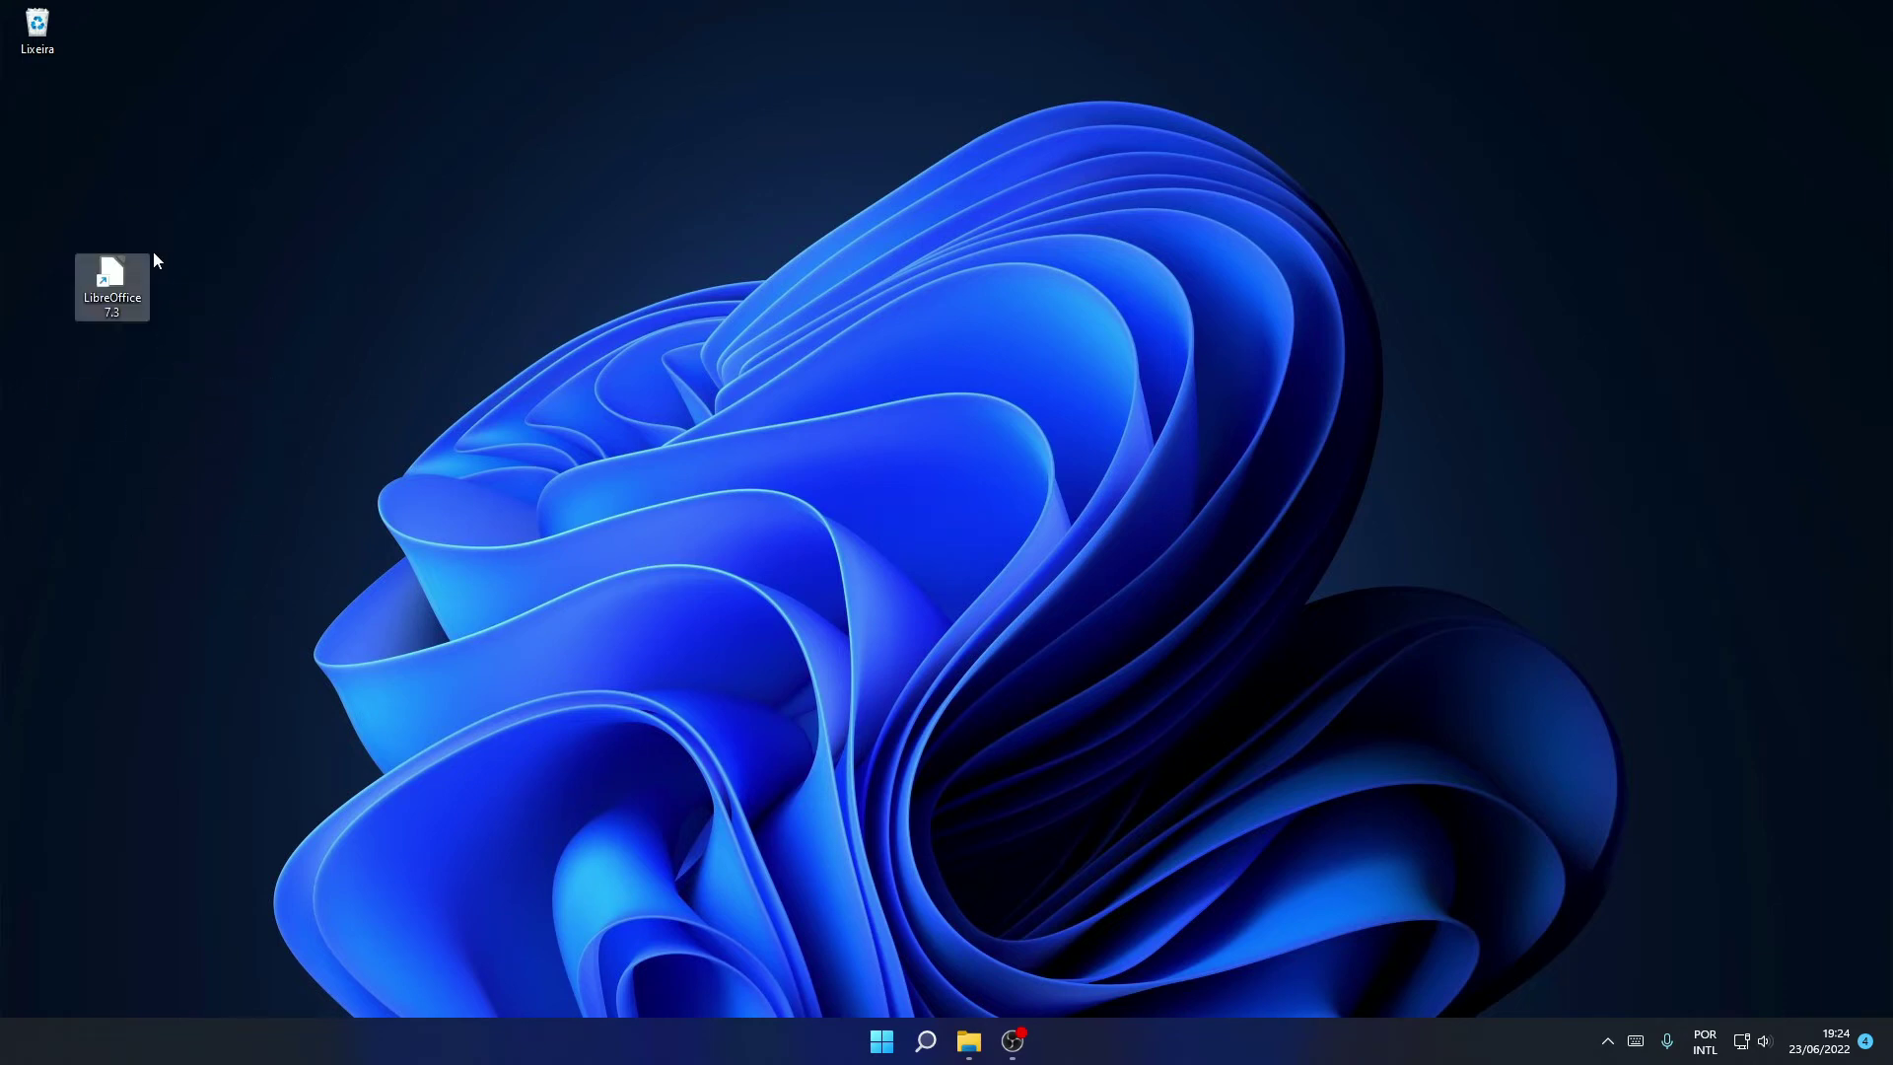
right_click(124, 278)
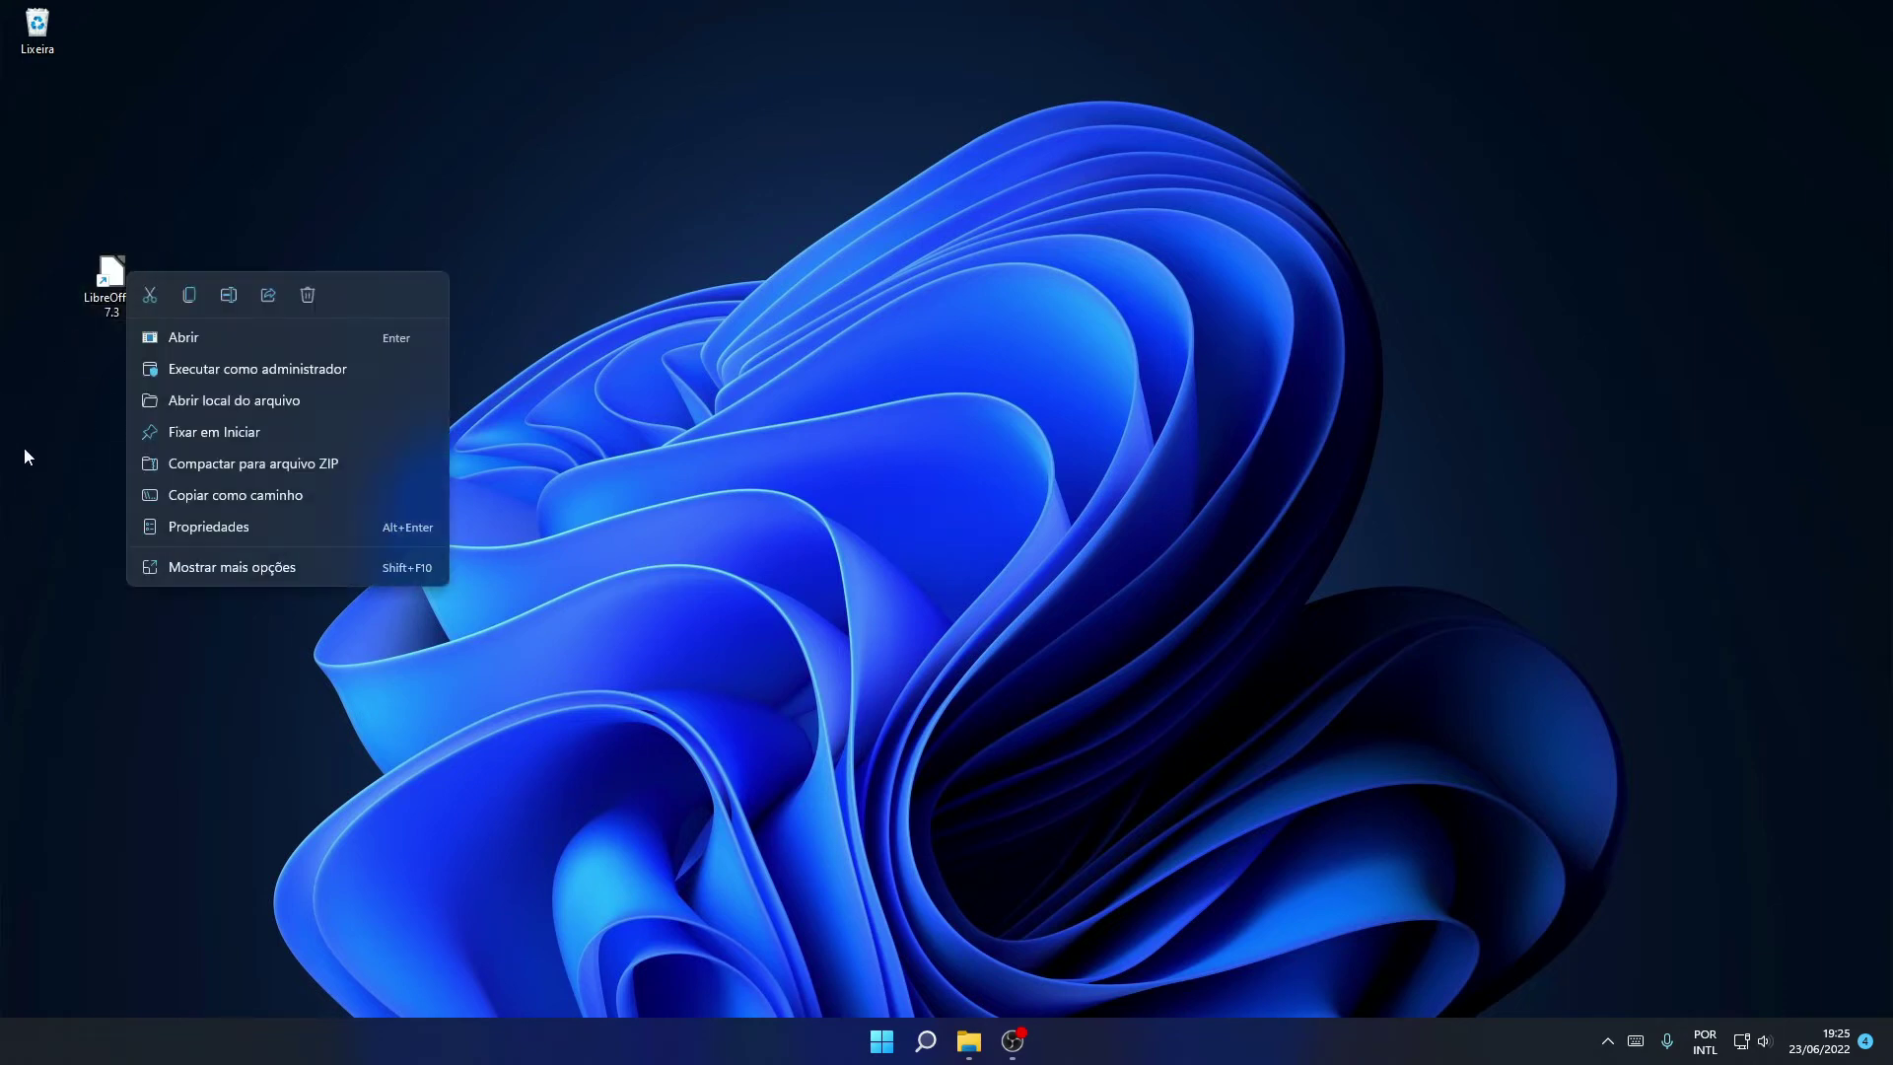
click(245, 432)
Move LibreOffice to the first place among the pinned Start apps and send its desktop shortcut to the Lixeira
click(901, 1033)
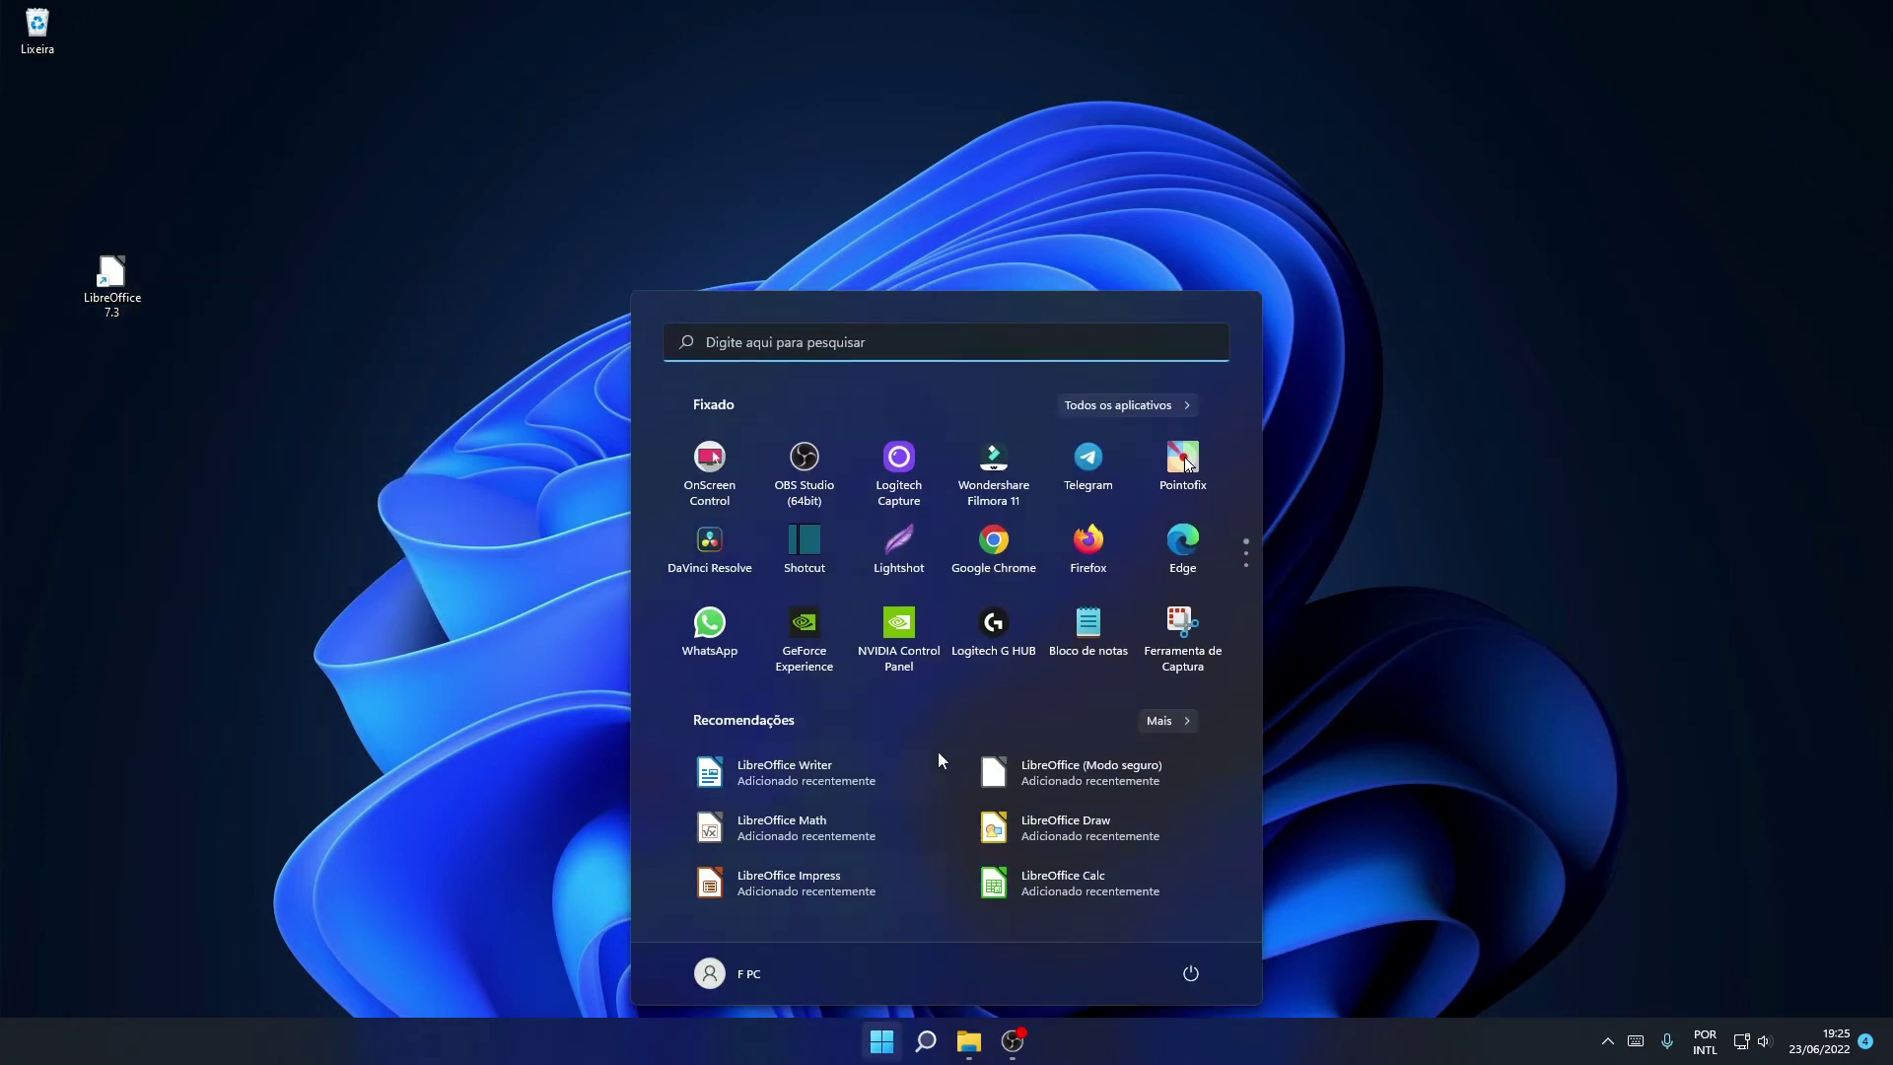
scroll(934, 589, down, 3)
scroll(925, 589, down, 2)
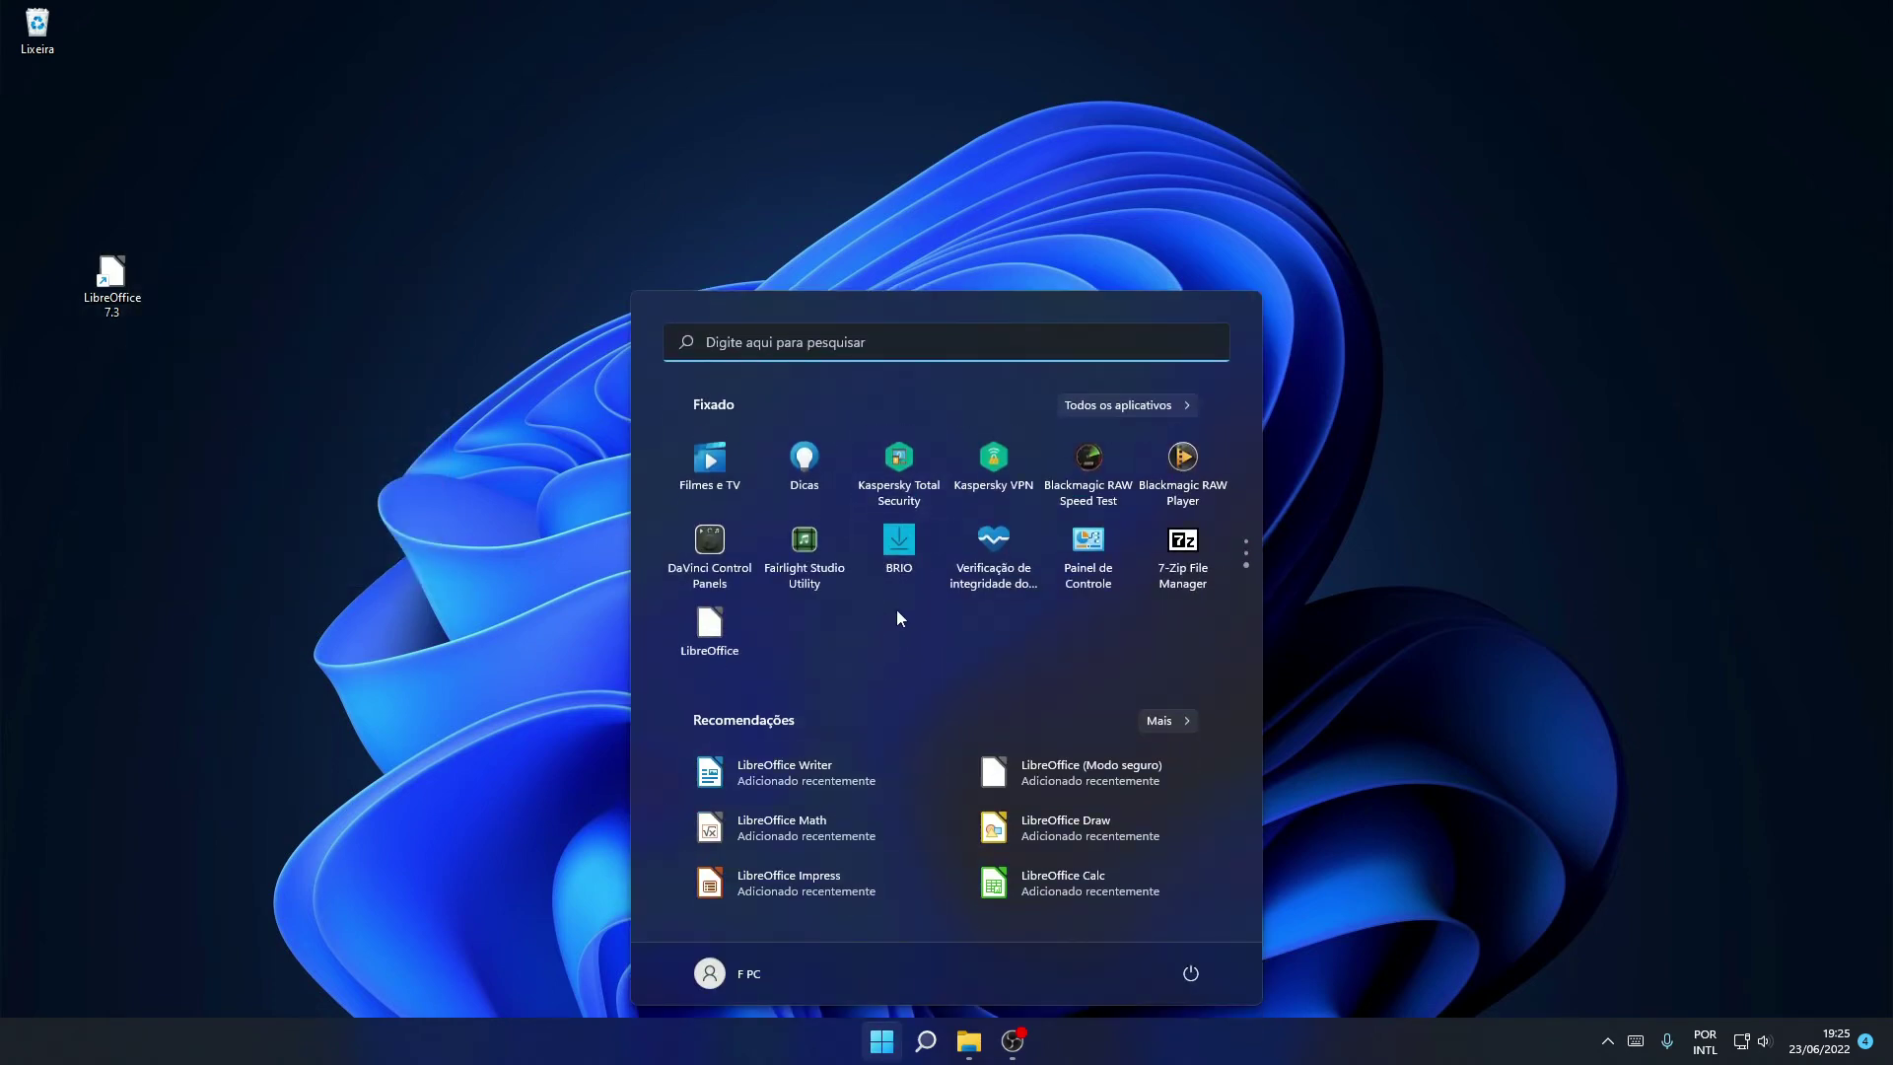
drag(726, 623, 790, 460)
drag(836, 534, 713, 483)
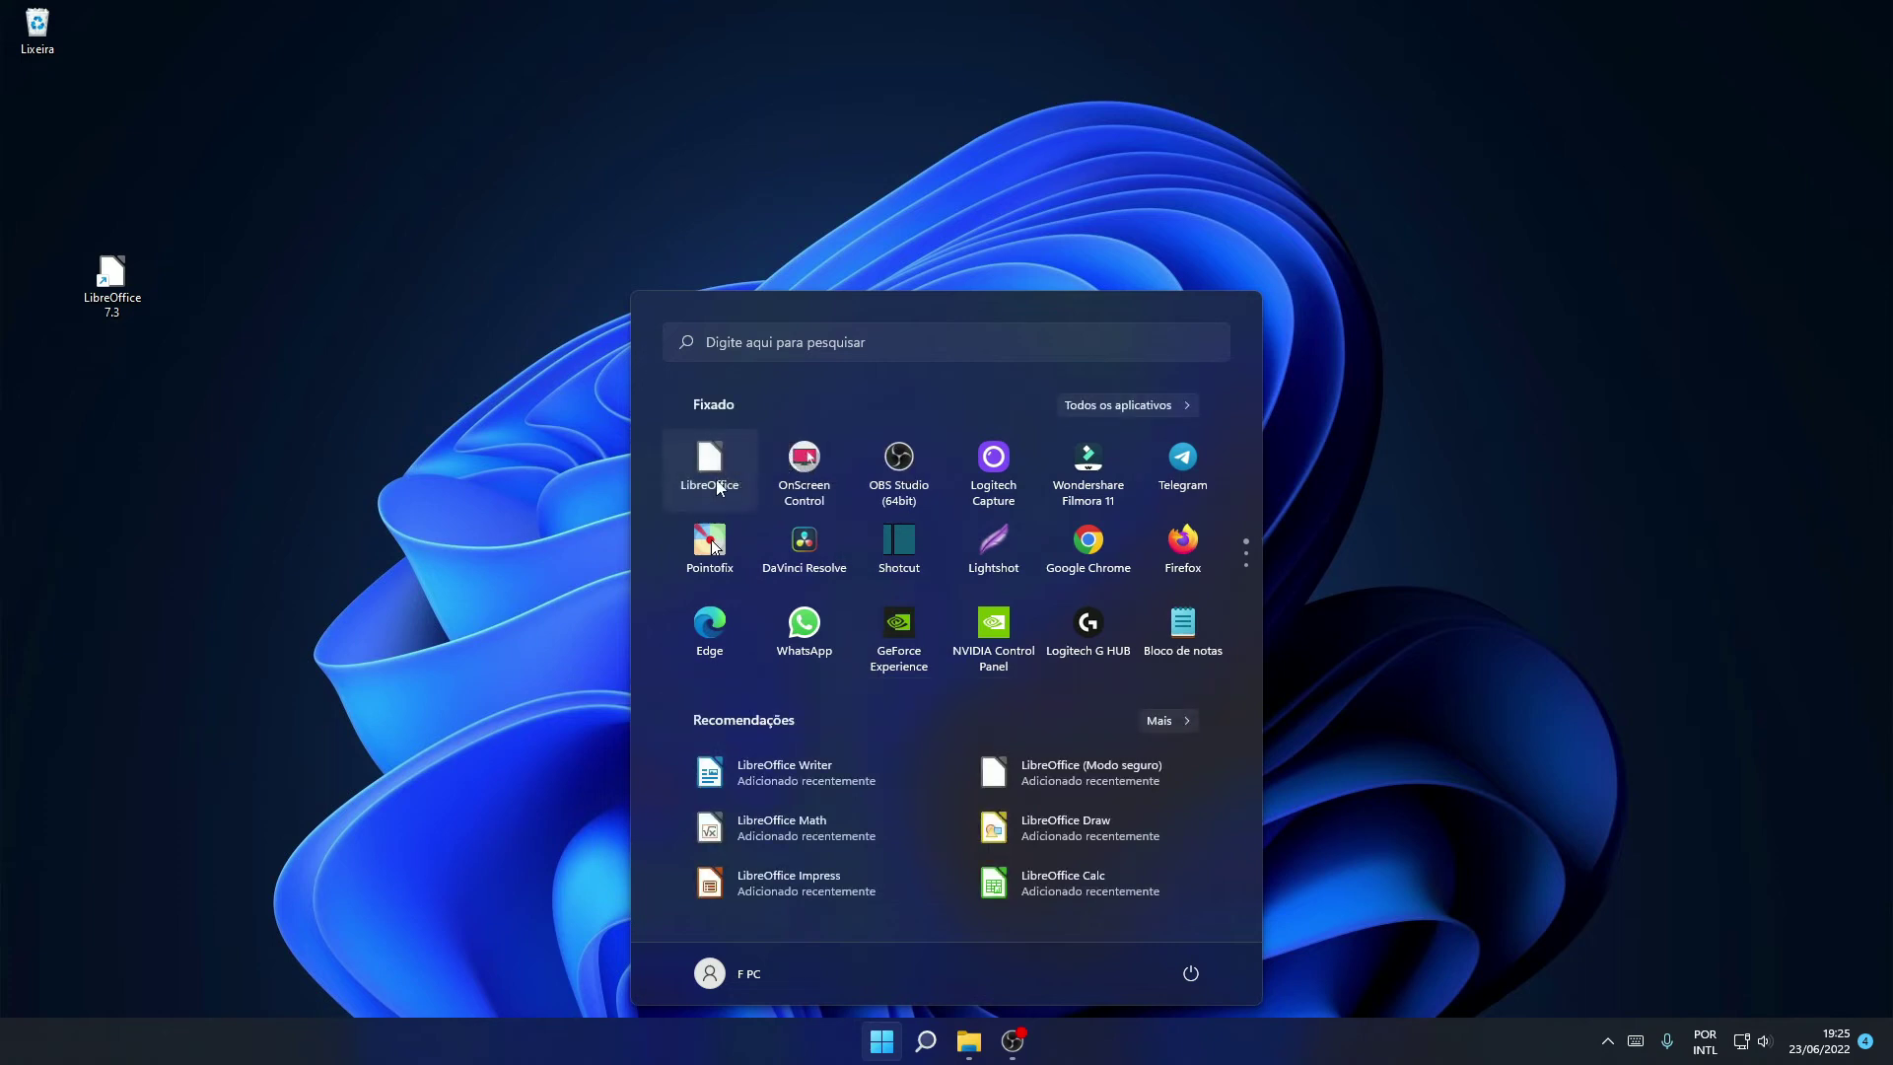
drag(111, 276, 44, 13)
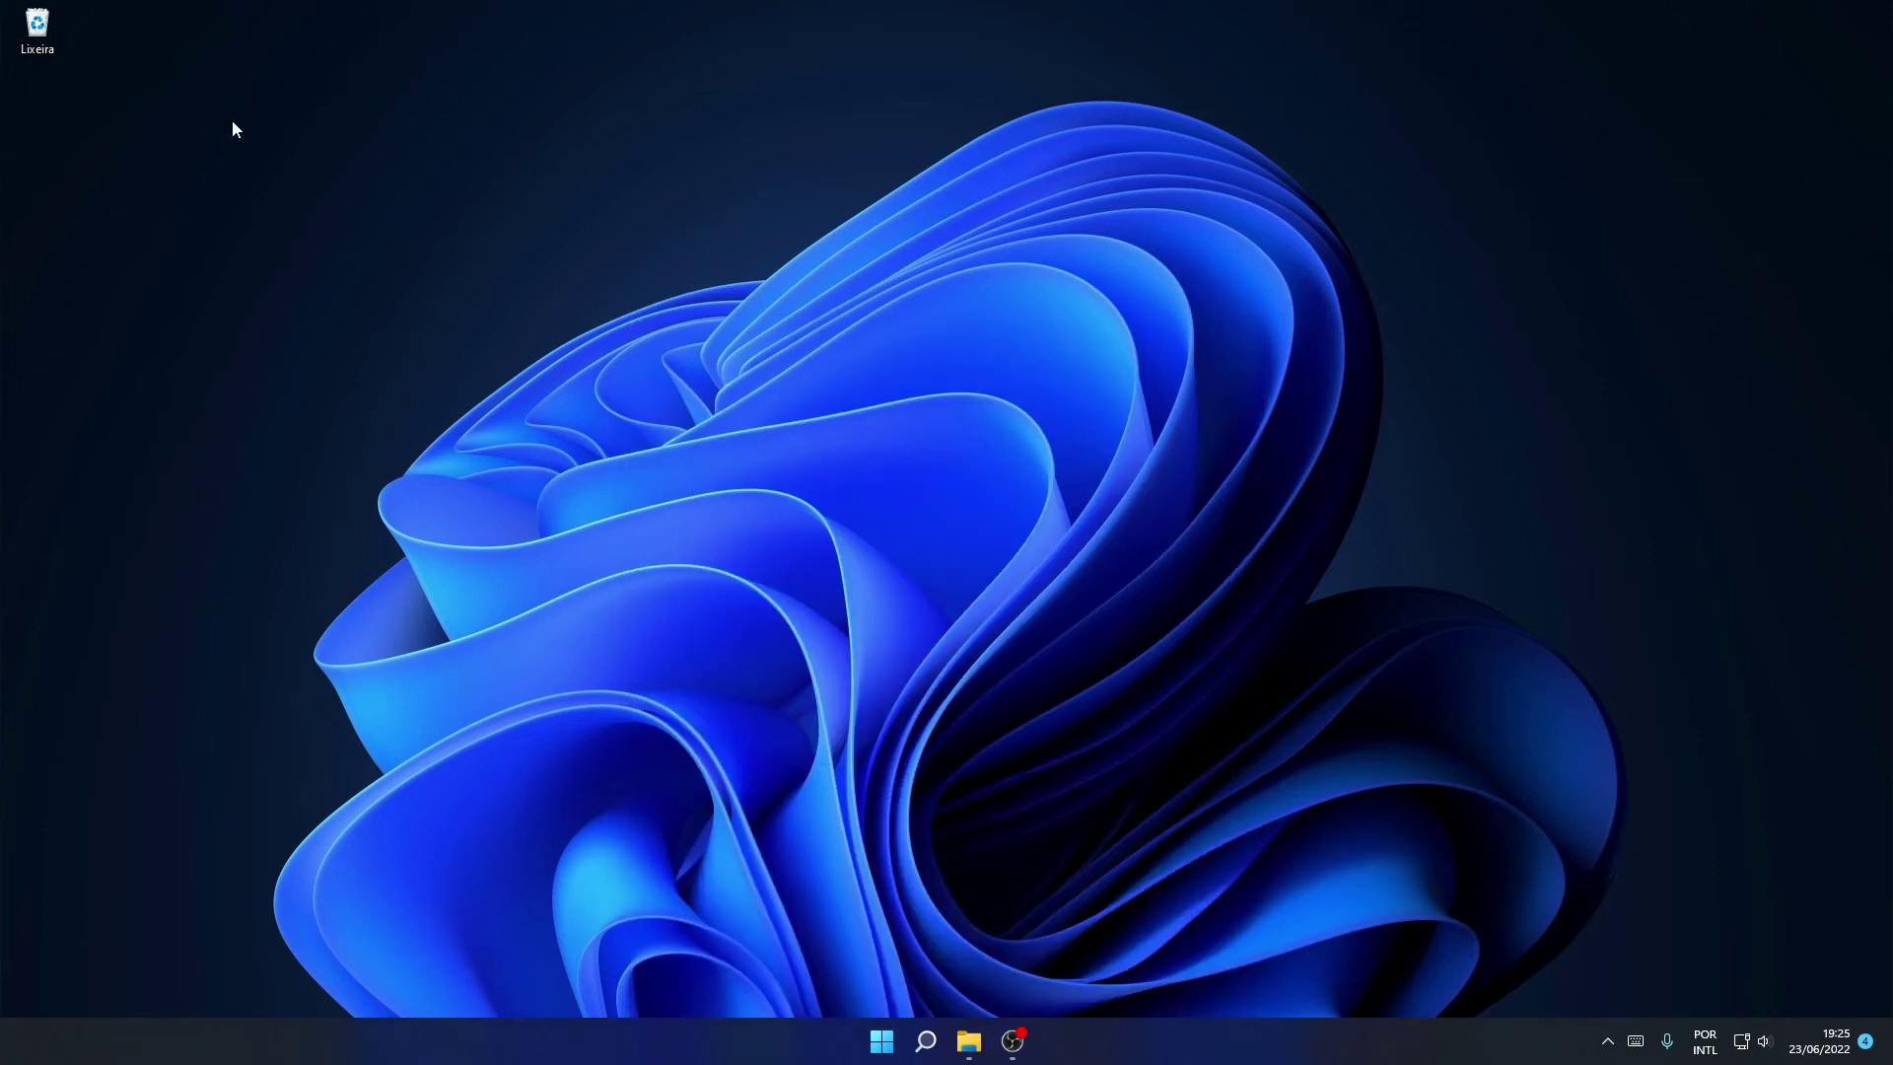
Launch LibreOffice from the pinned Start apps and create a new Writer document
click(881, 1040)
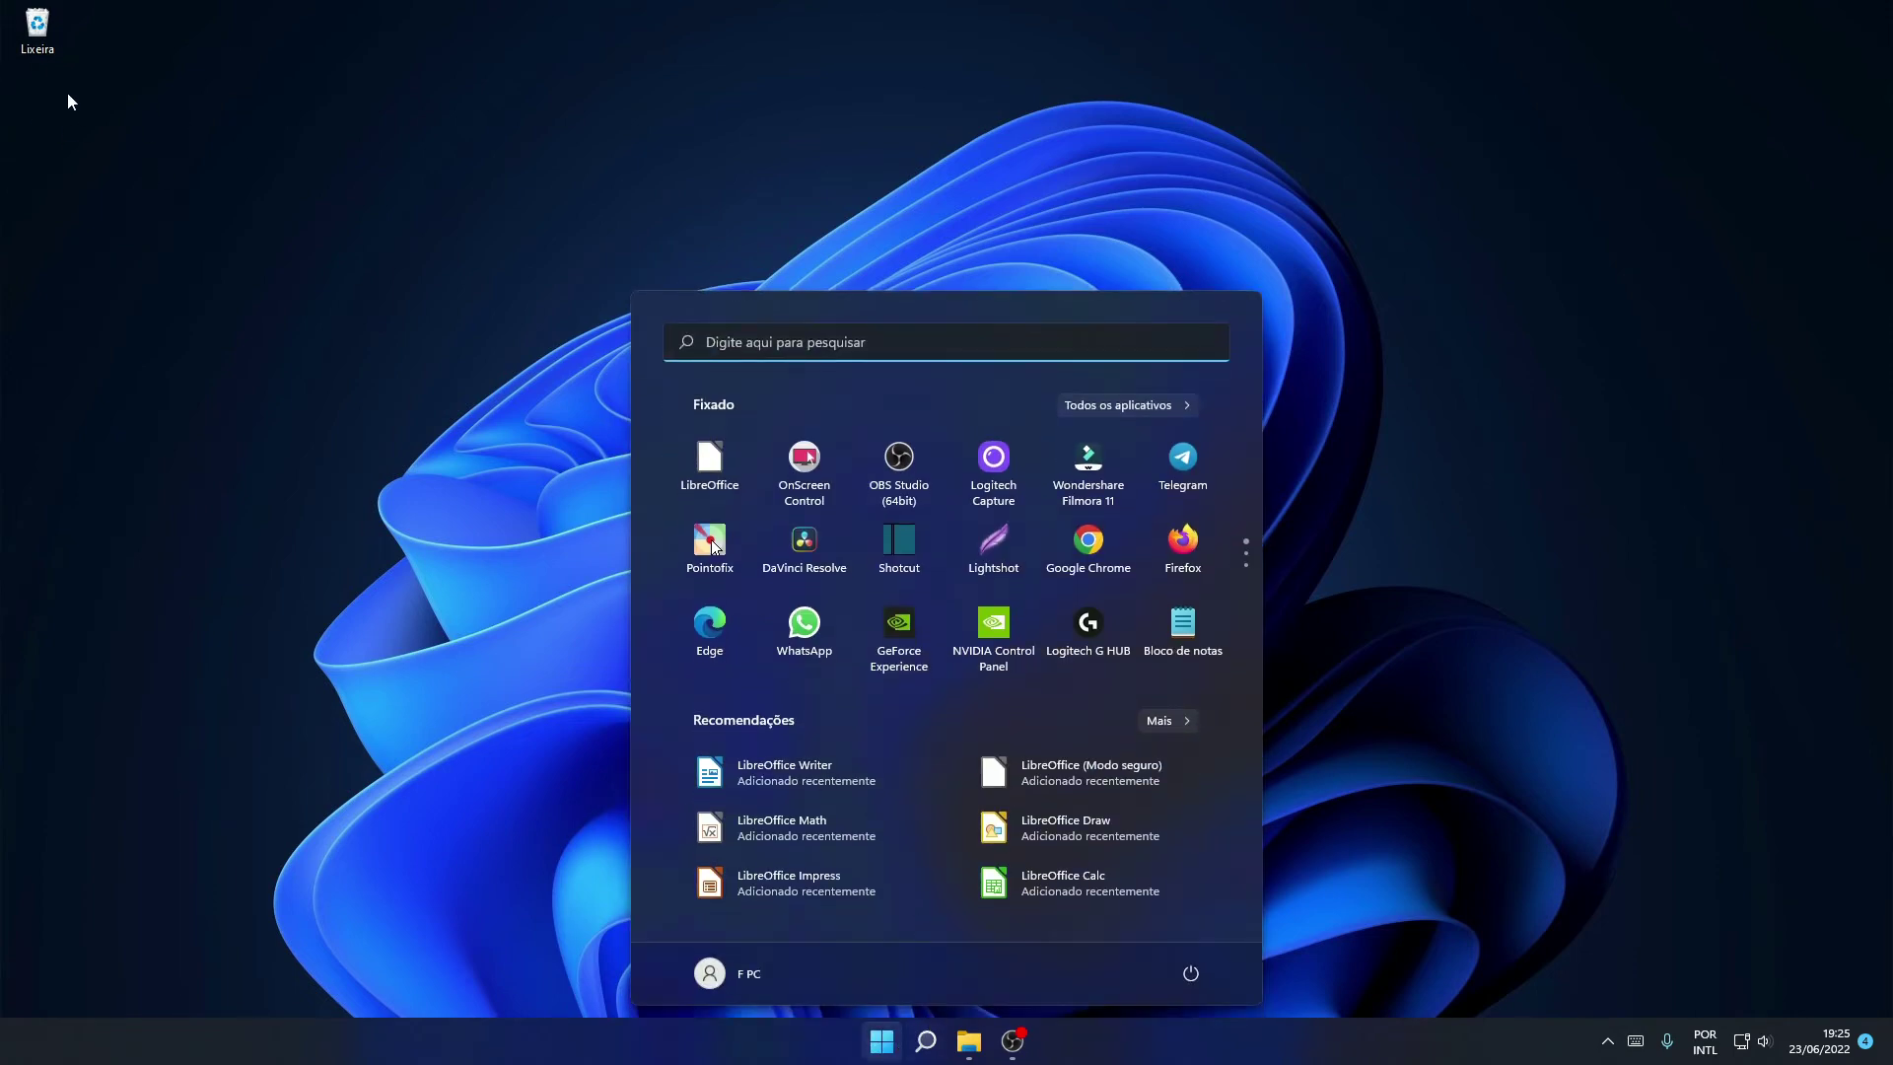
click(717, 462)
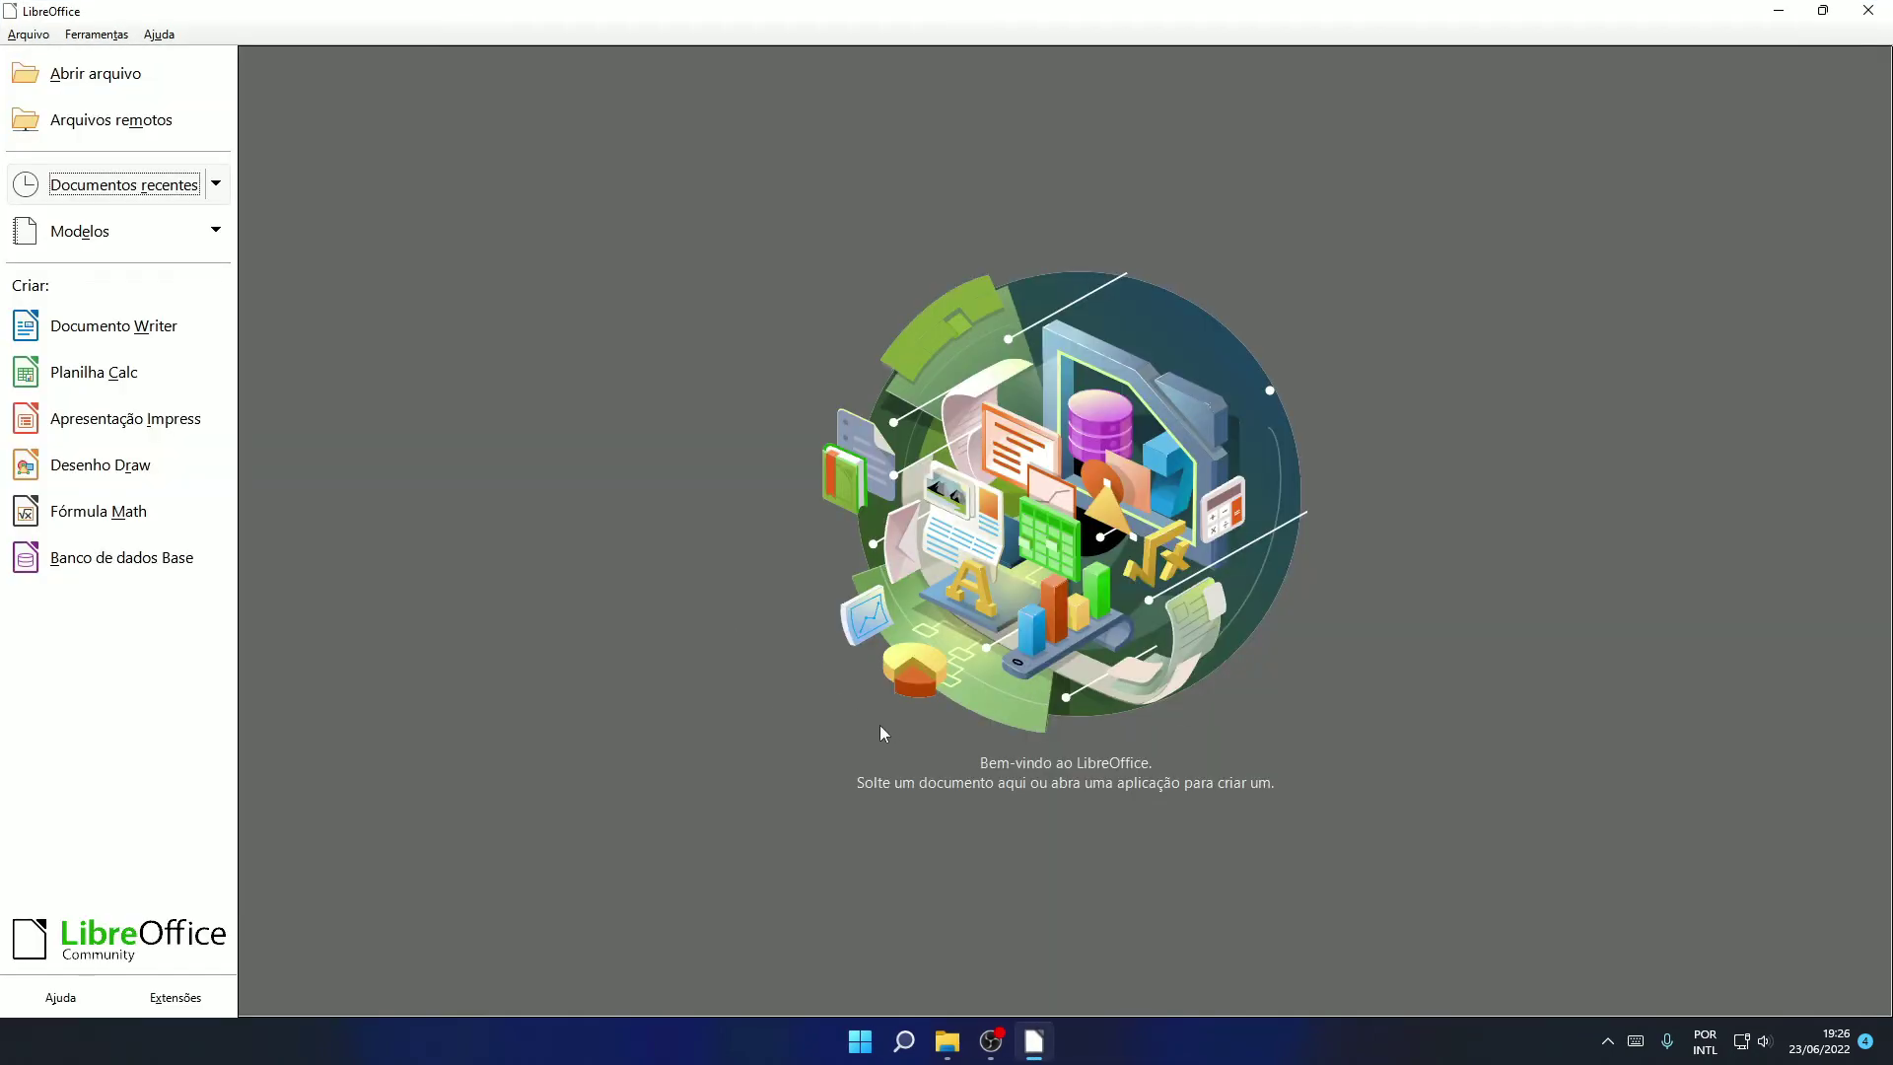
click(126, 335)
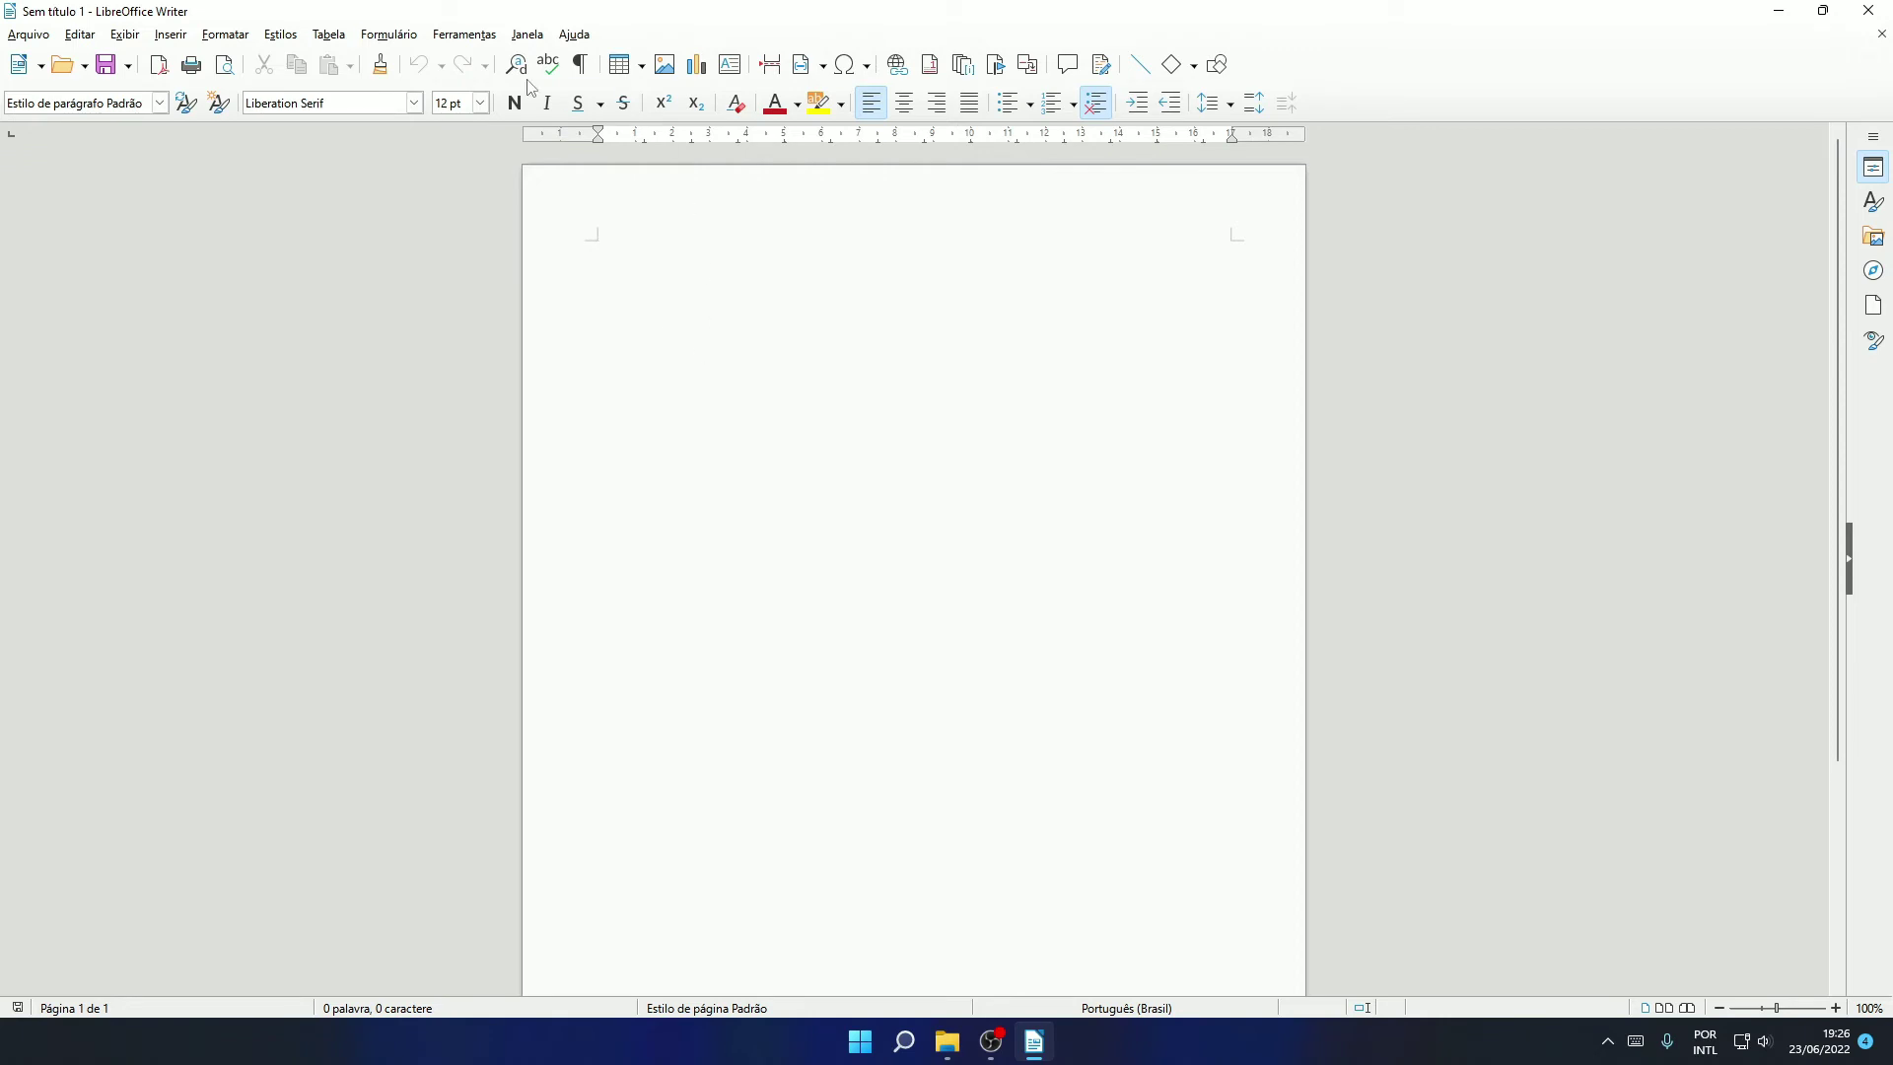
Apply the light grey pre-installed theme in LibreOffice's Personalização options
click(463, 34)
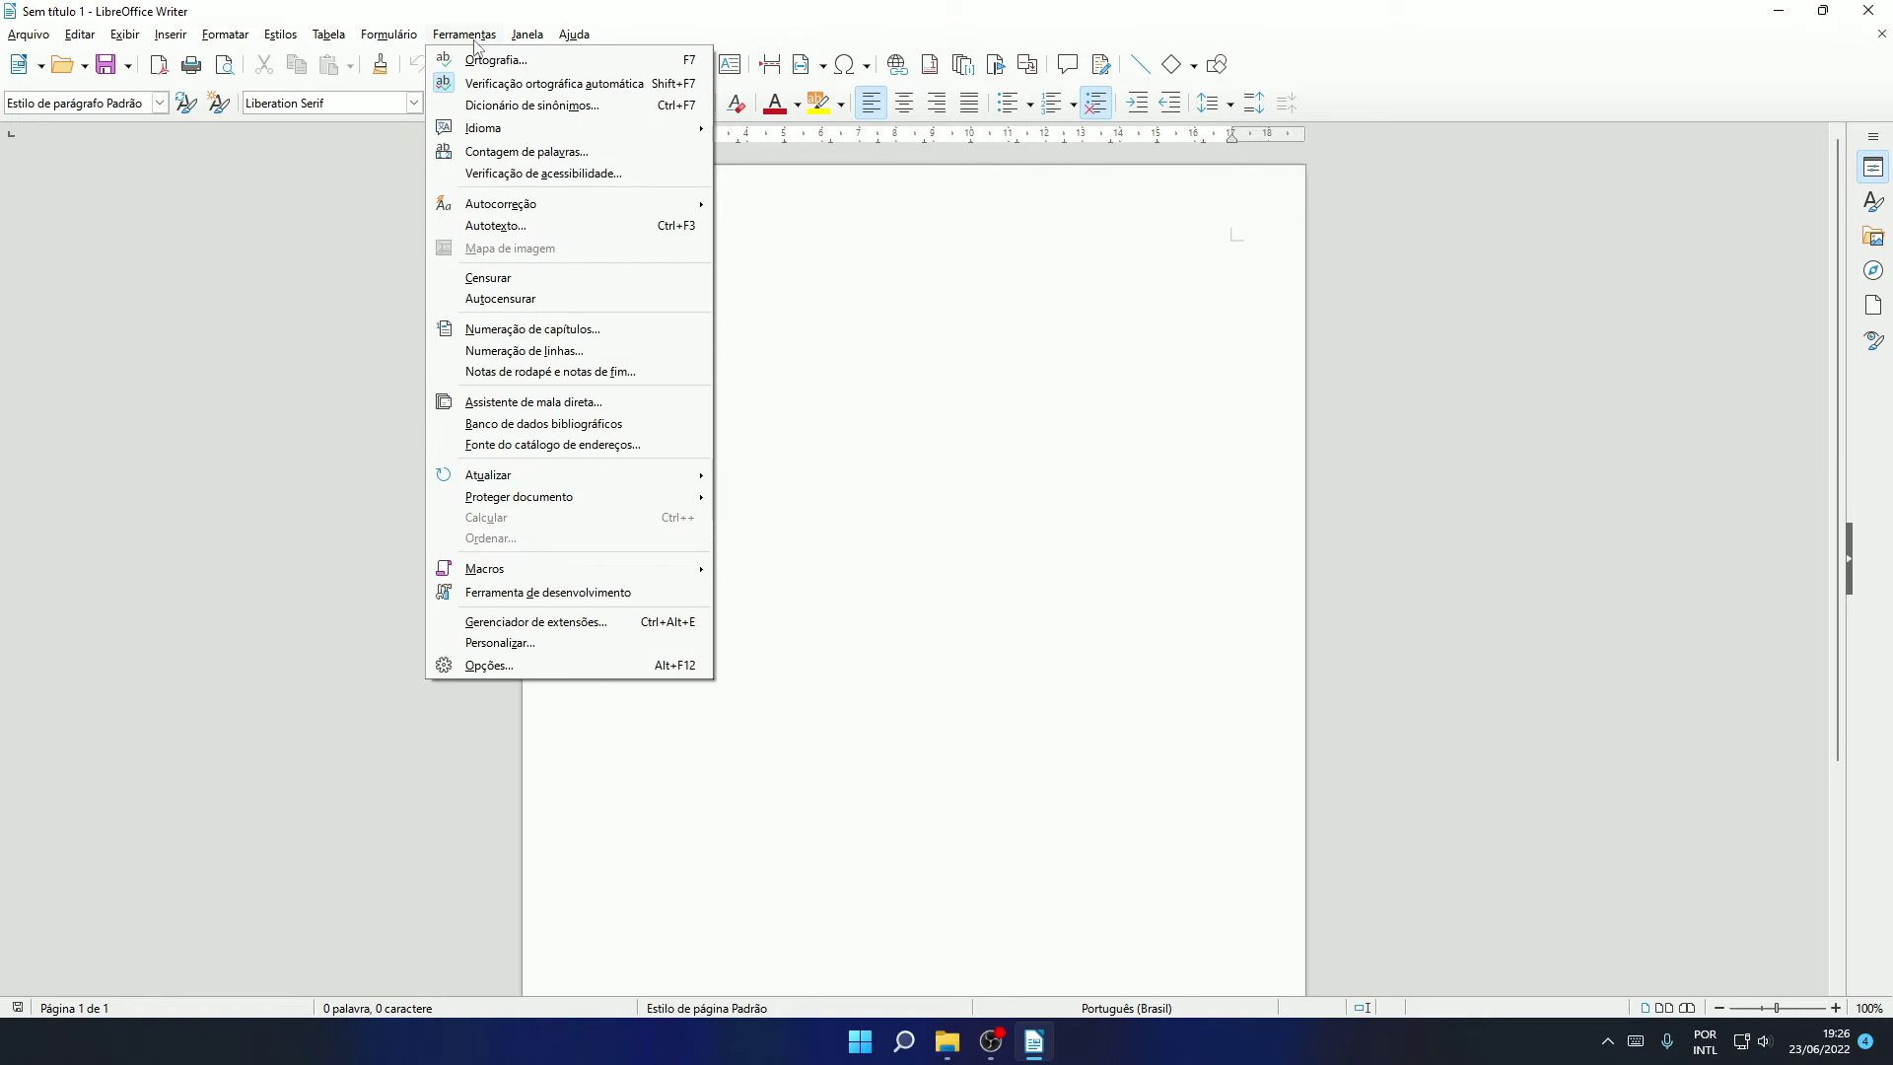
click(497, 666)
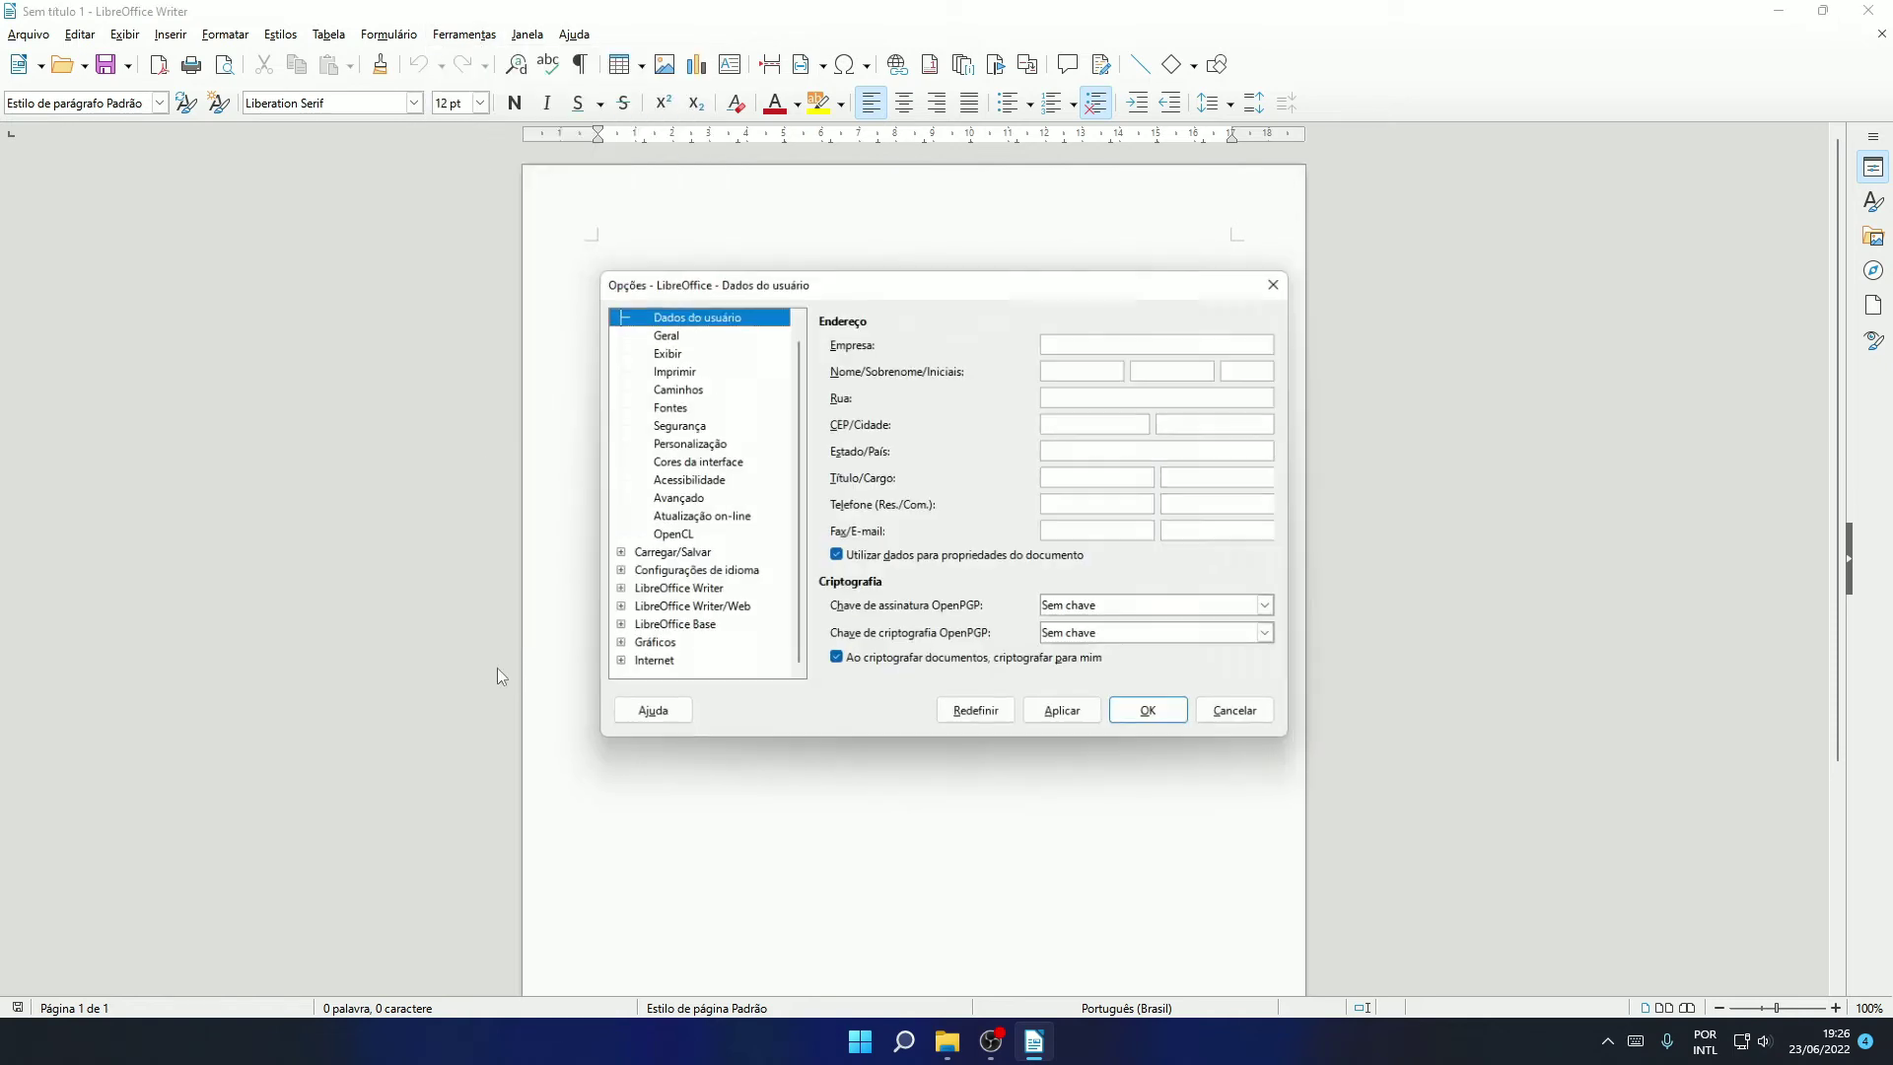
click(701, 450)
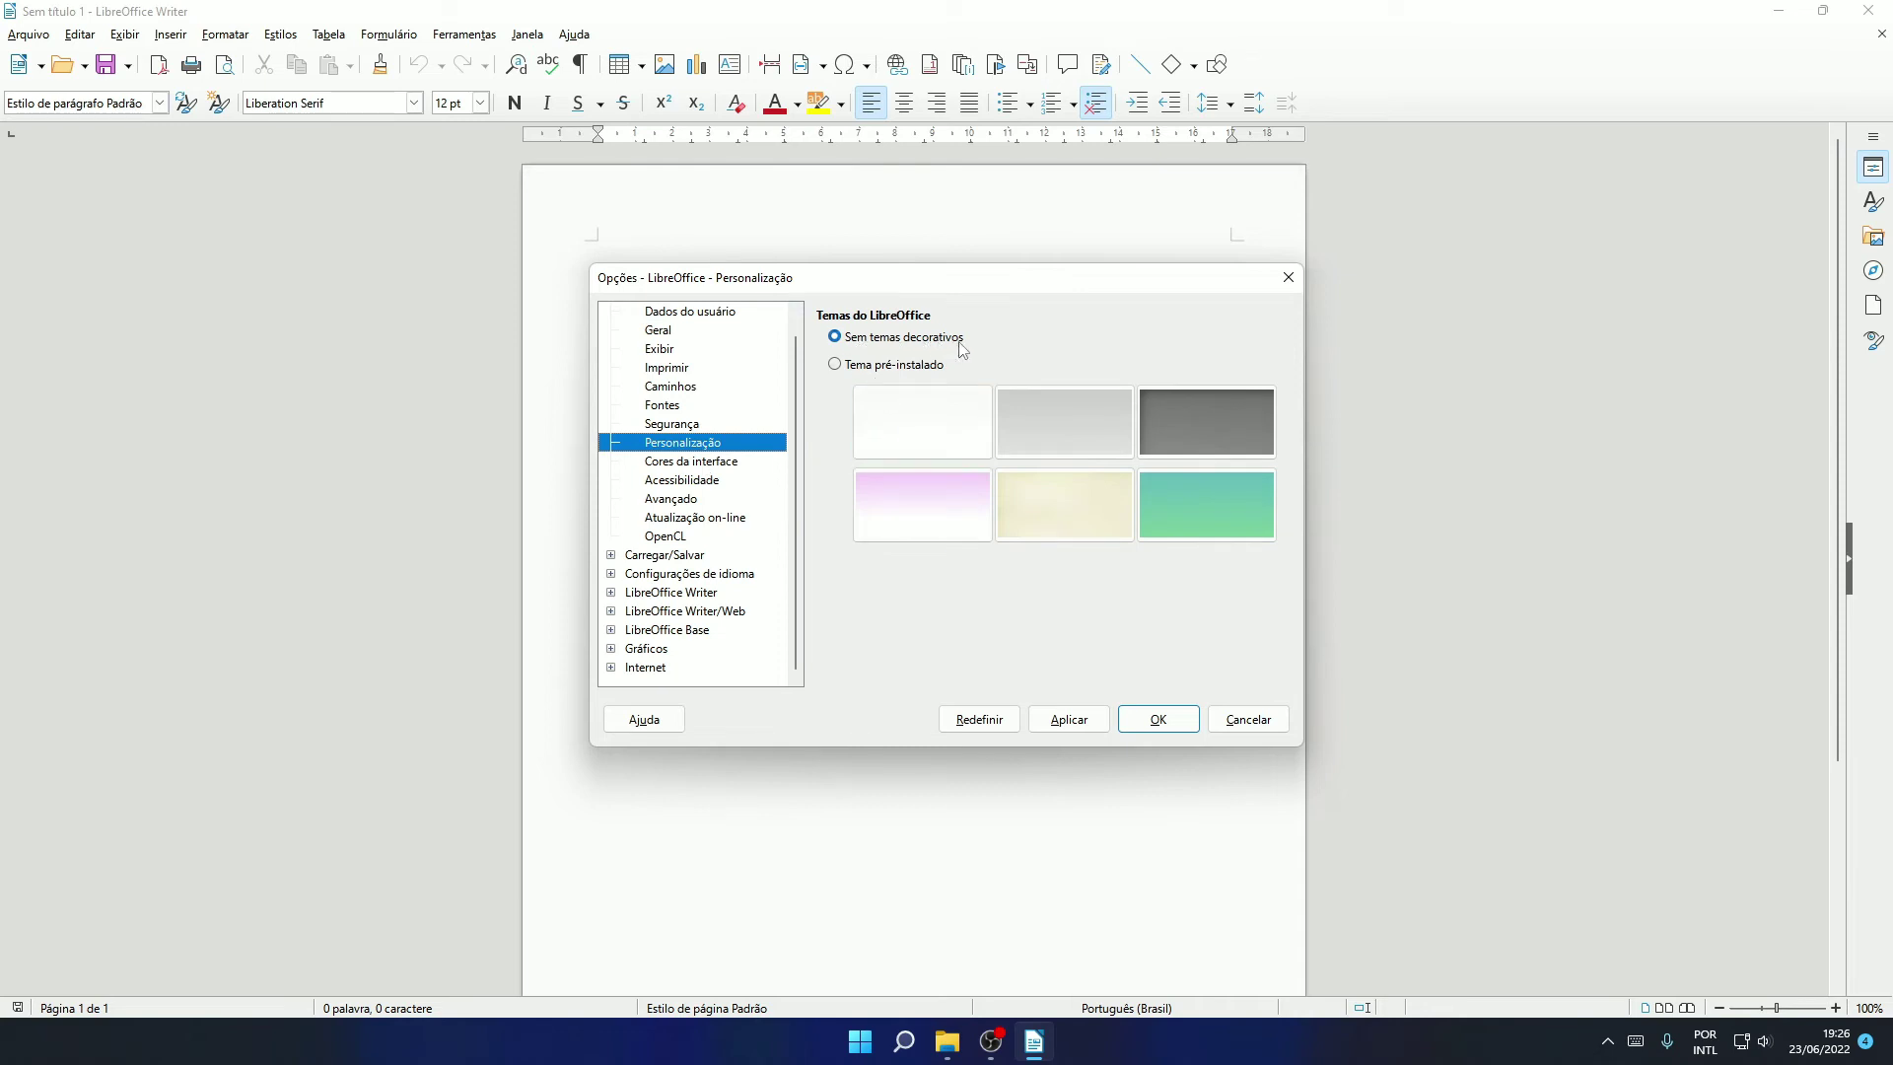
click(836, 365)
click(1066, 429)
click(1067, 721)
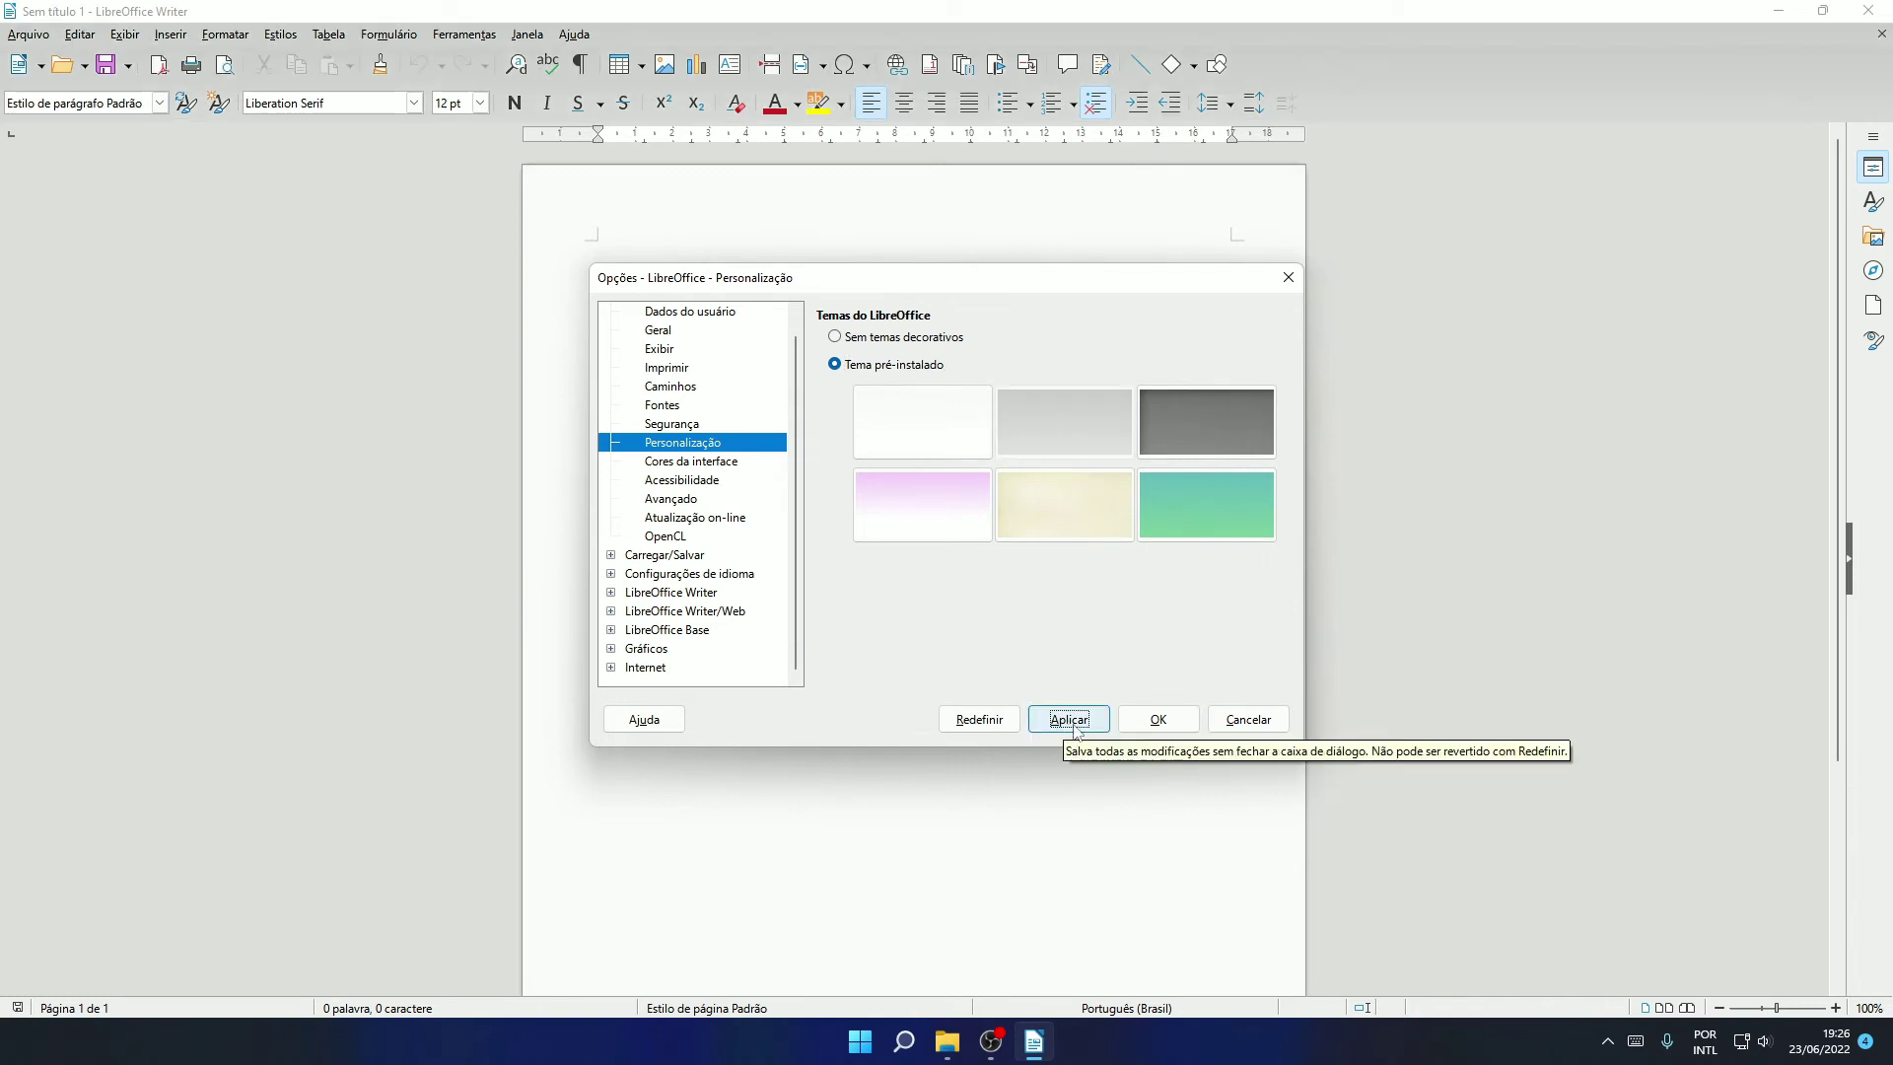
Try out the Dark, green and beige pre-installed themes, applying each one in turn
click(1167, 440)
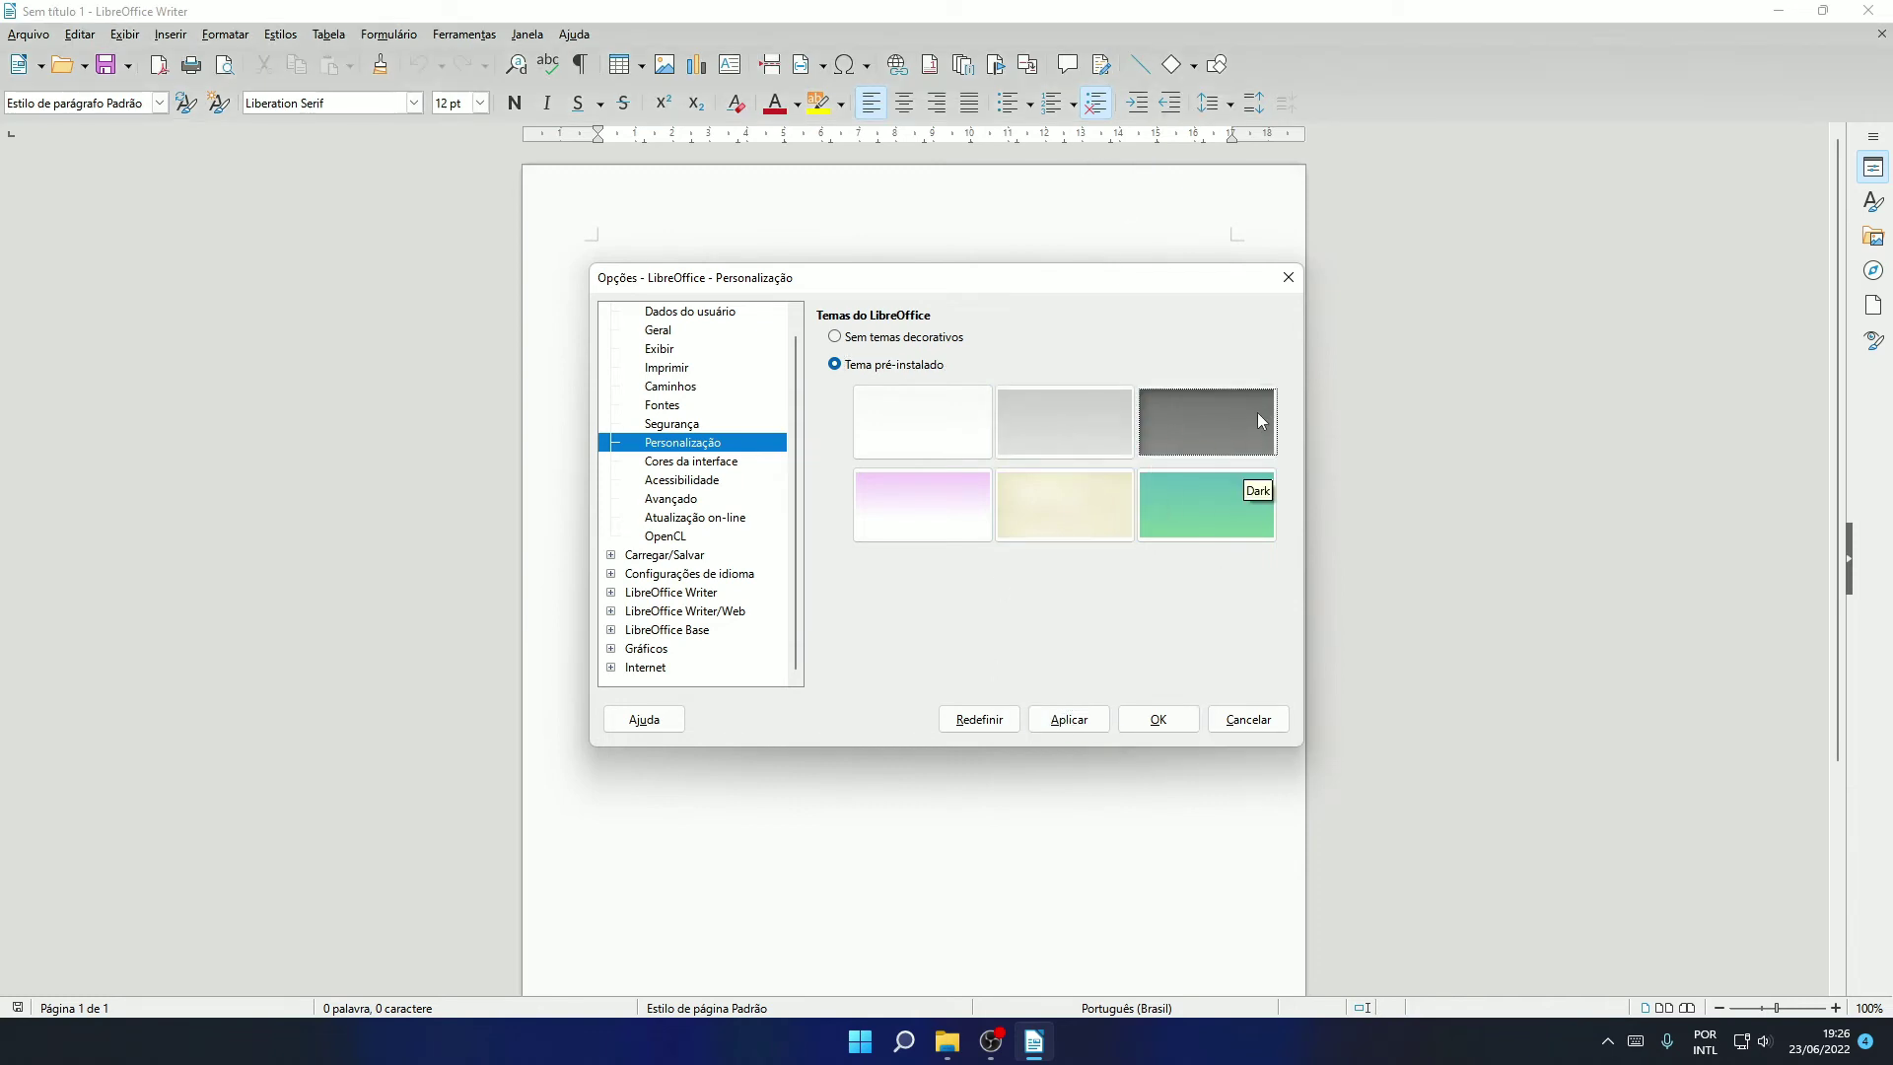
click(1068, 718)
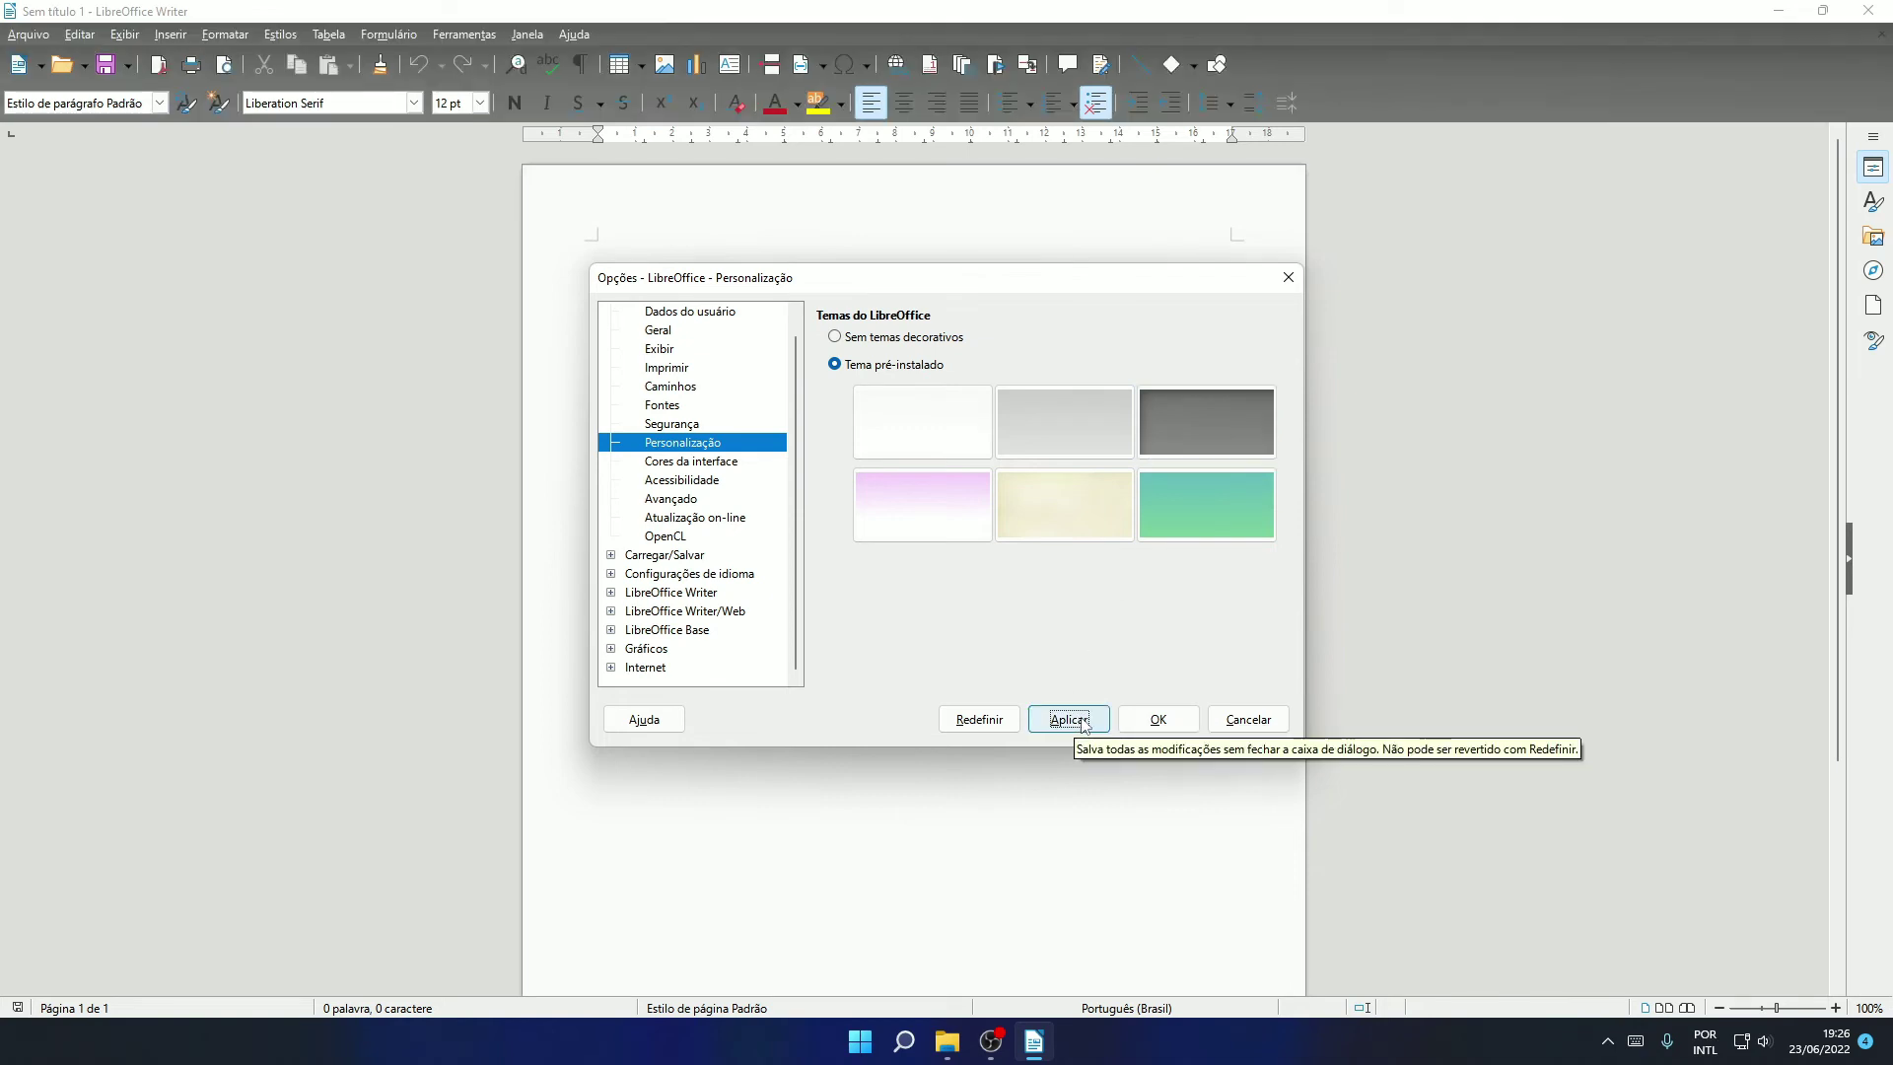
click(1180, 495)
click(1089, 714)
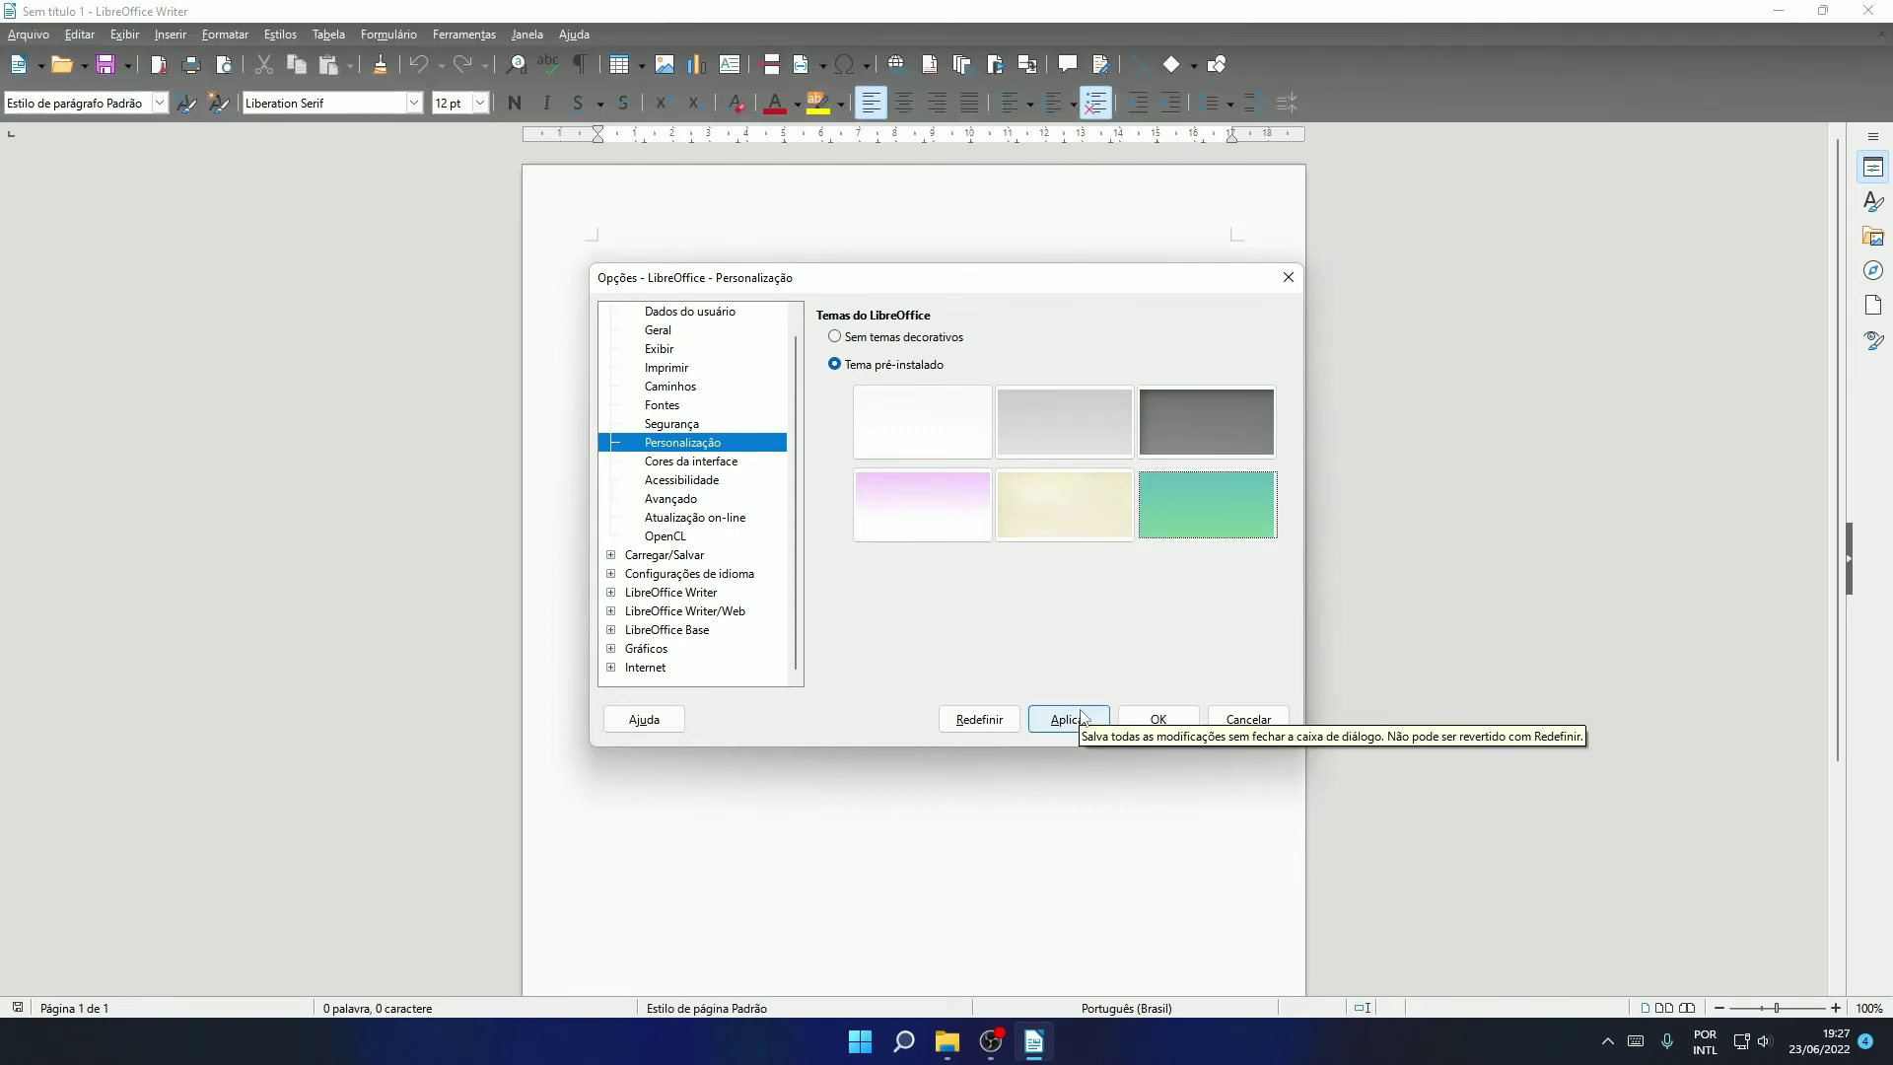
click(1060, 528)
click(1073, 720)
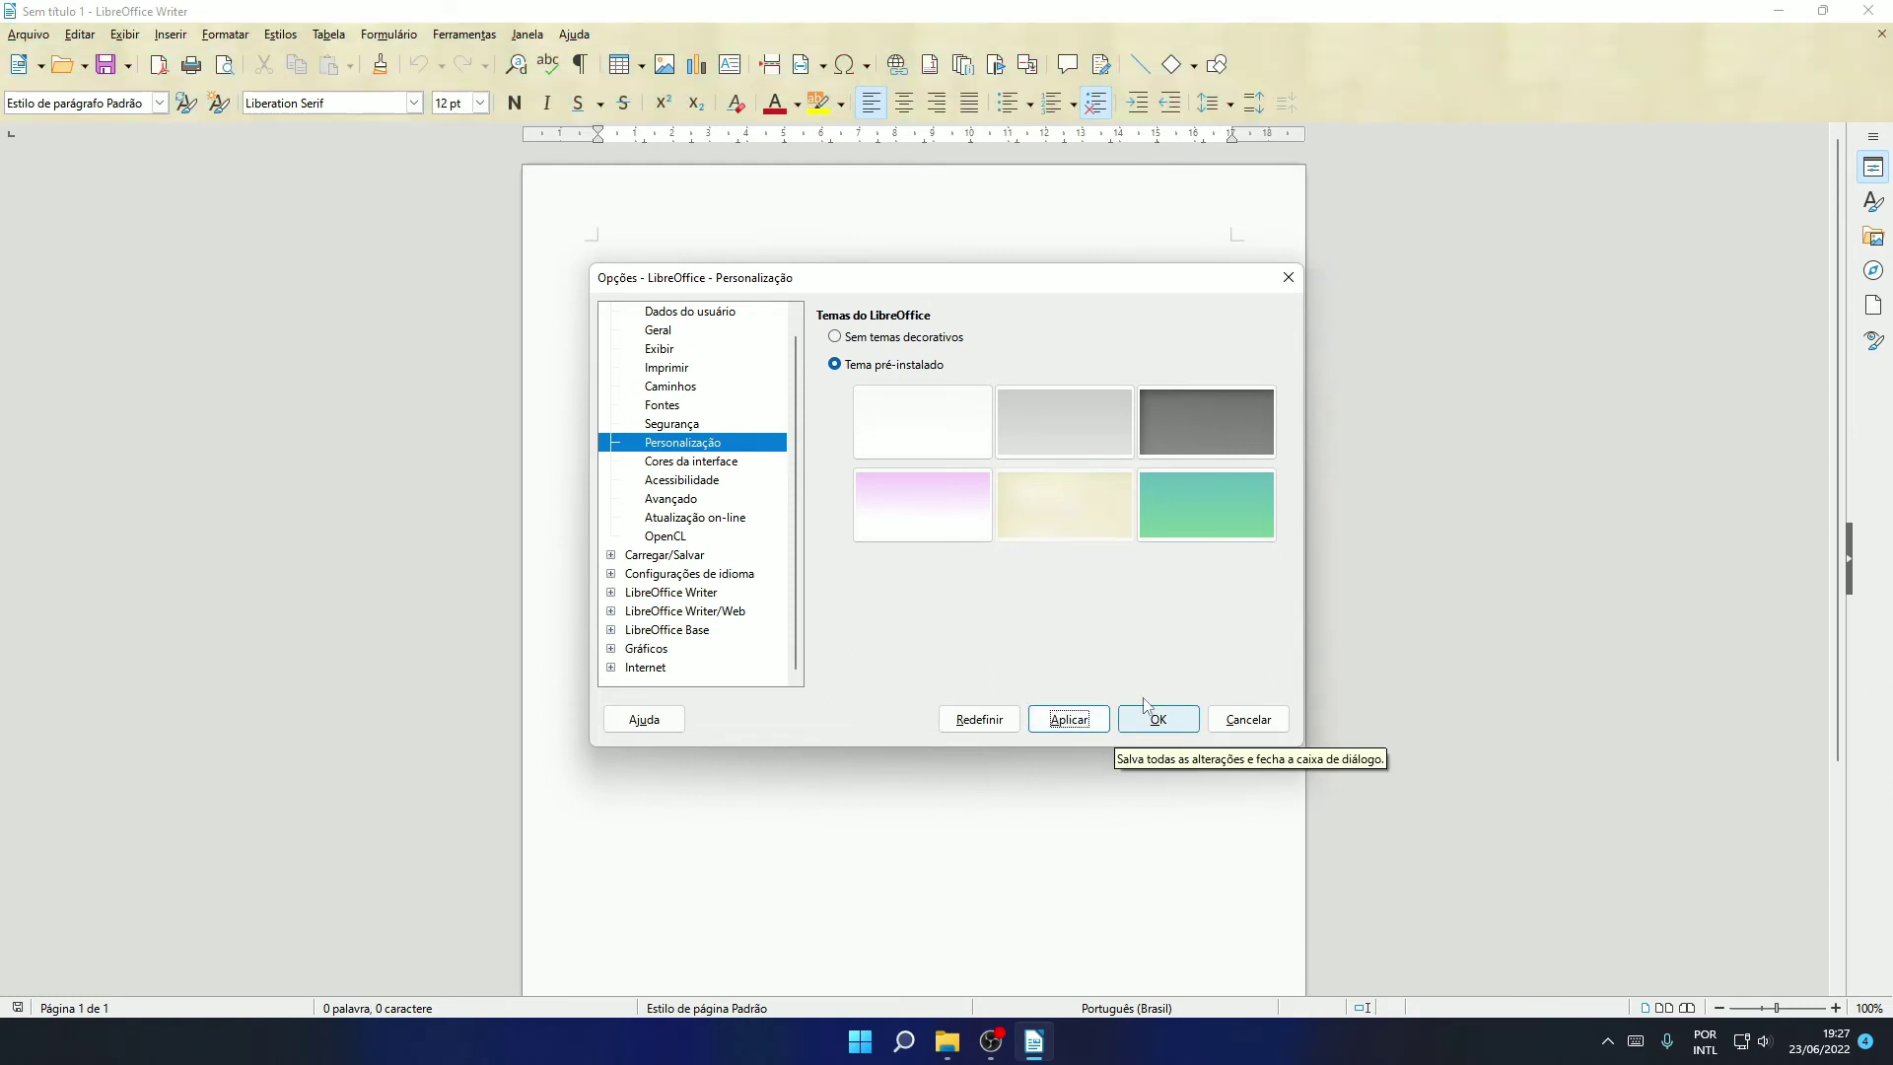
Apply the Dark pre-installed theme and save the options
click(1183, 428)
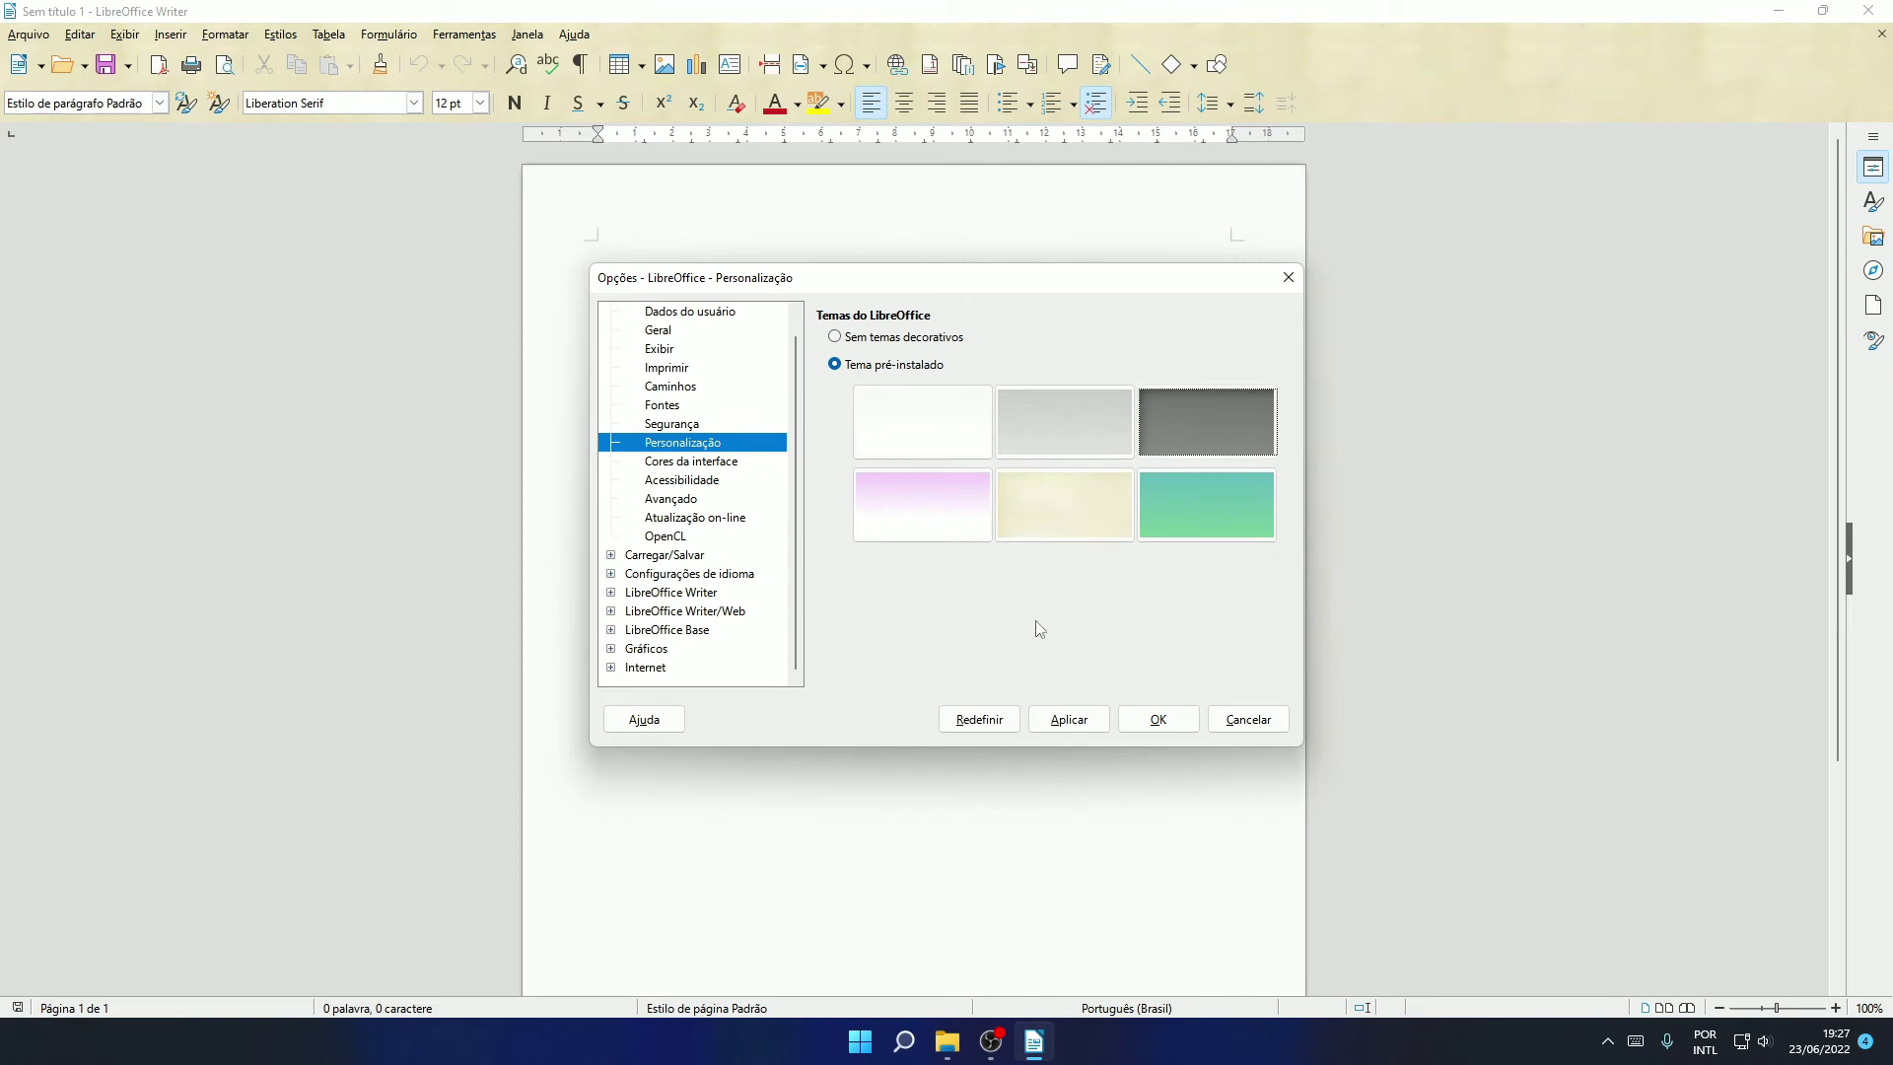
click(1074, 718)
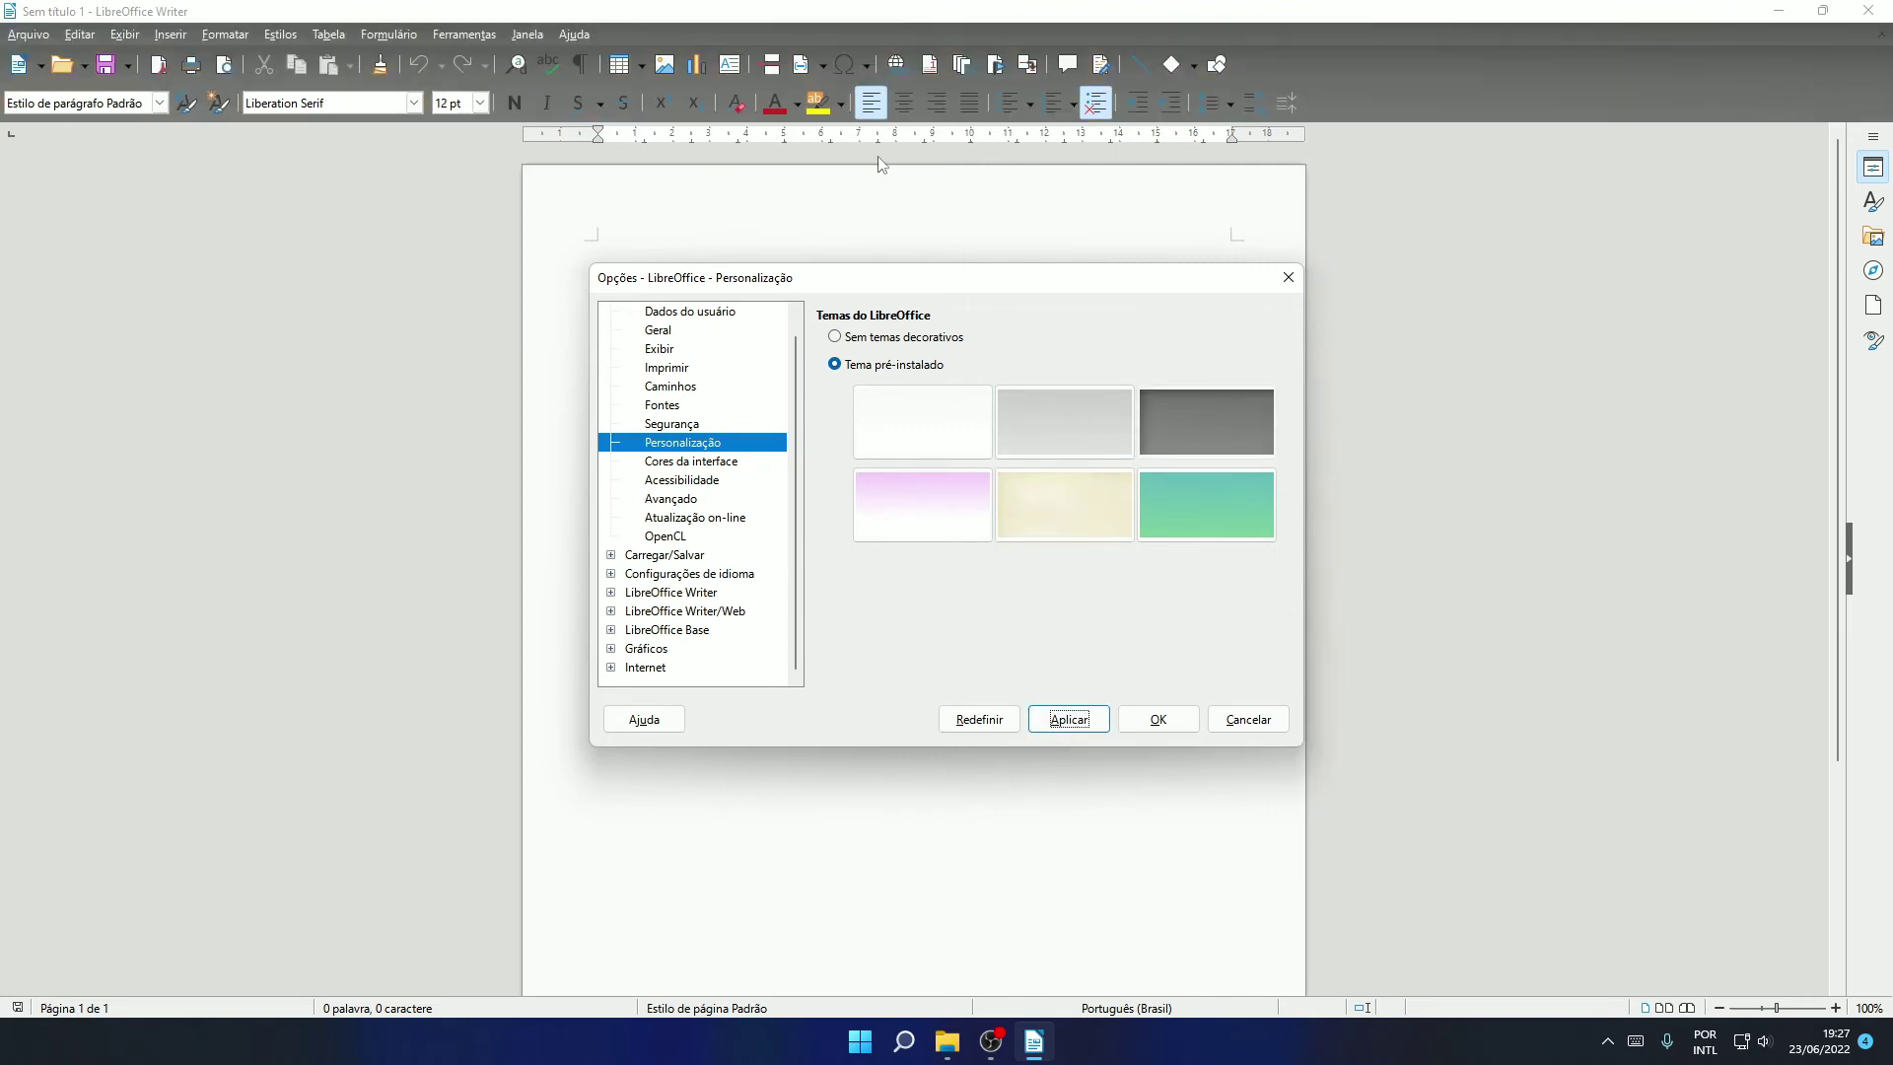
click(1165, 721)
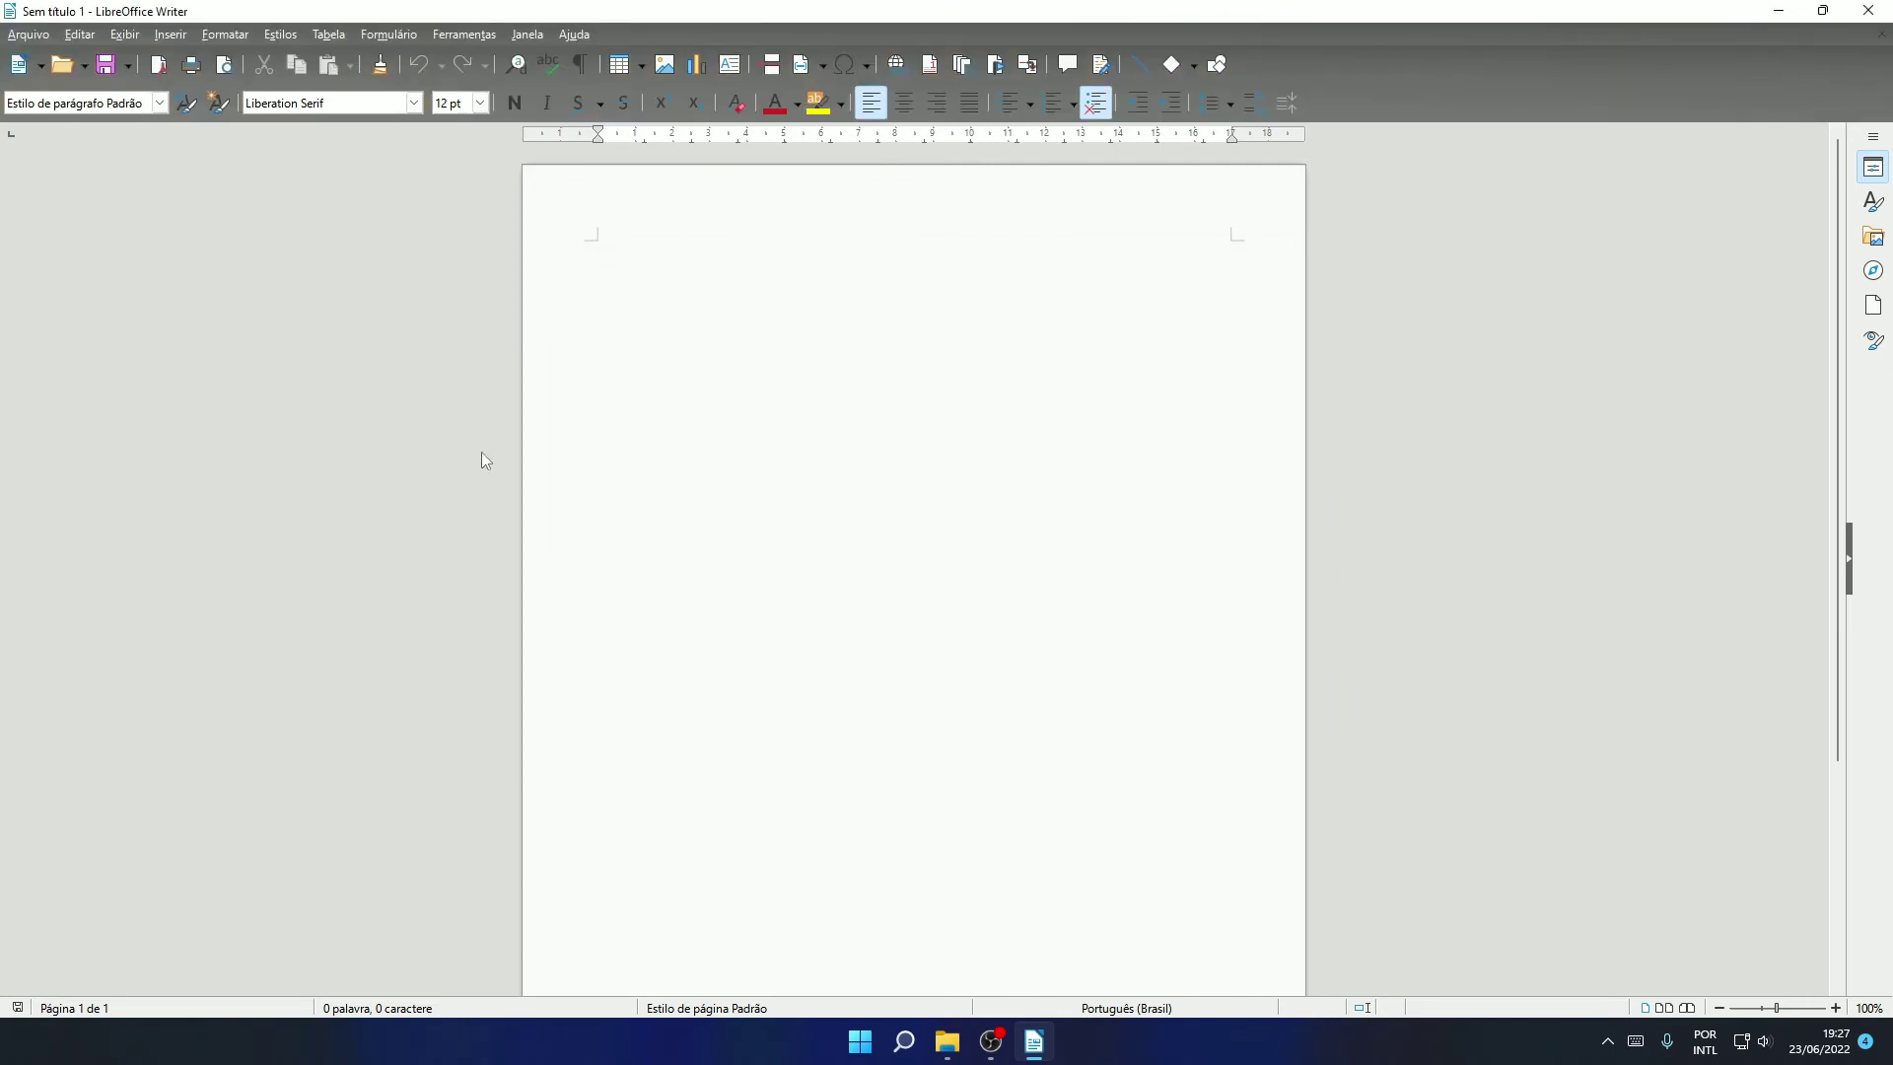
Open the Cores da interface settings in LibreOffice's options
click(458, 35)
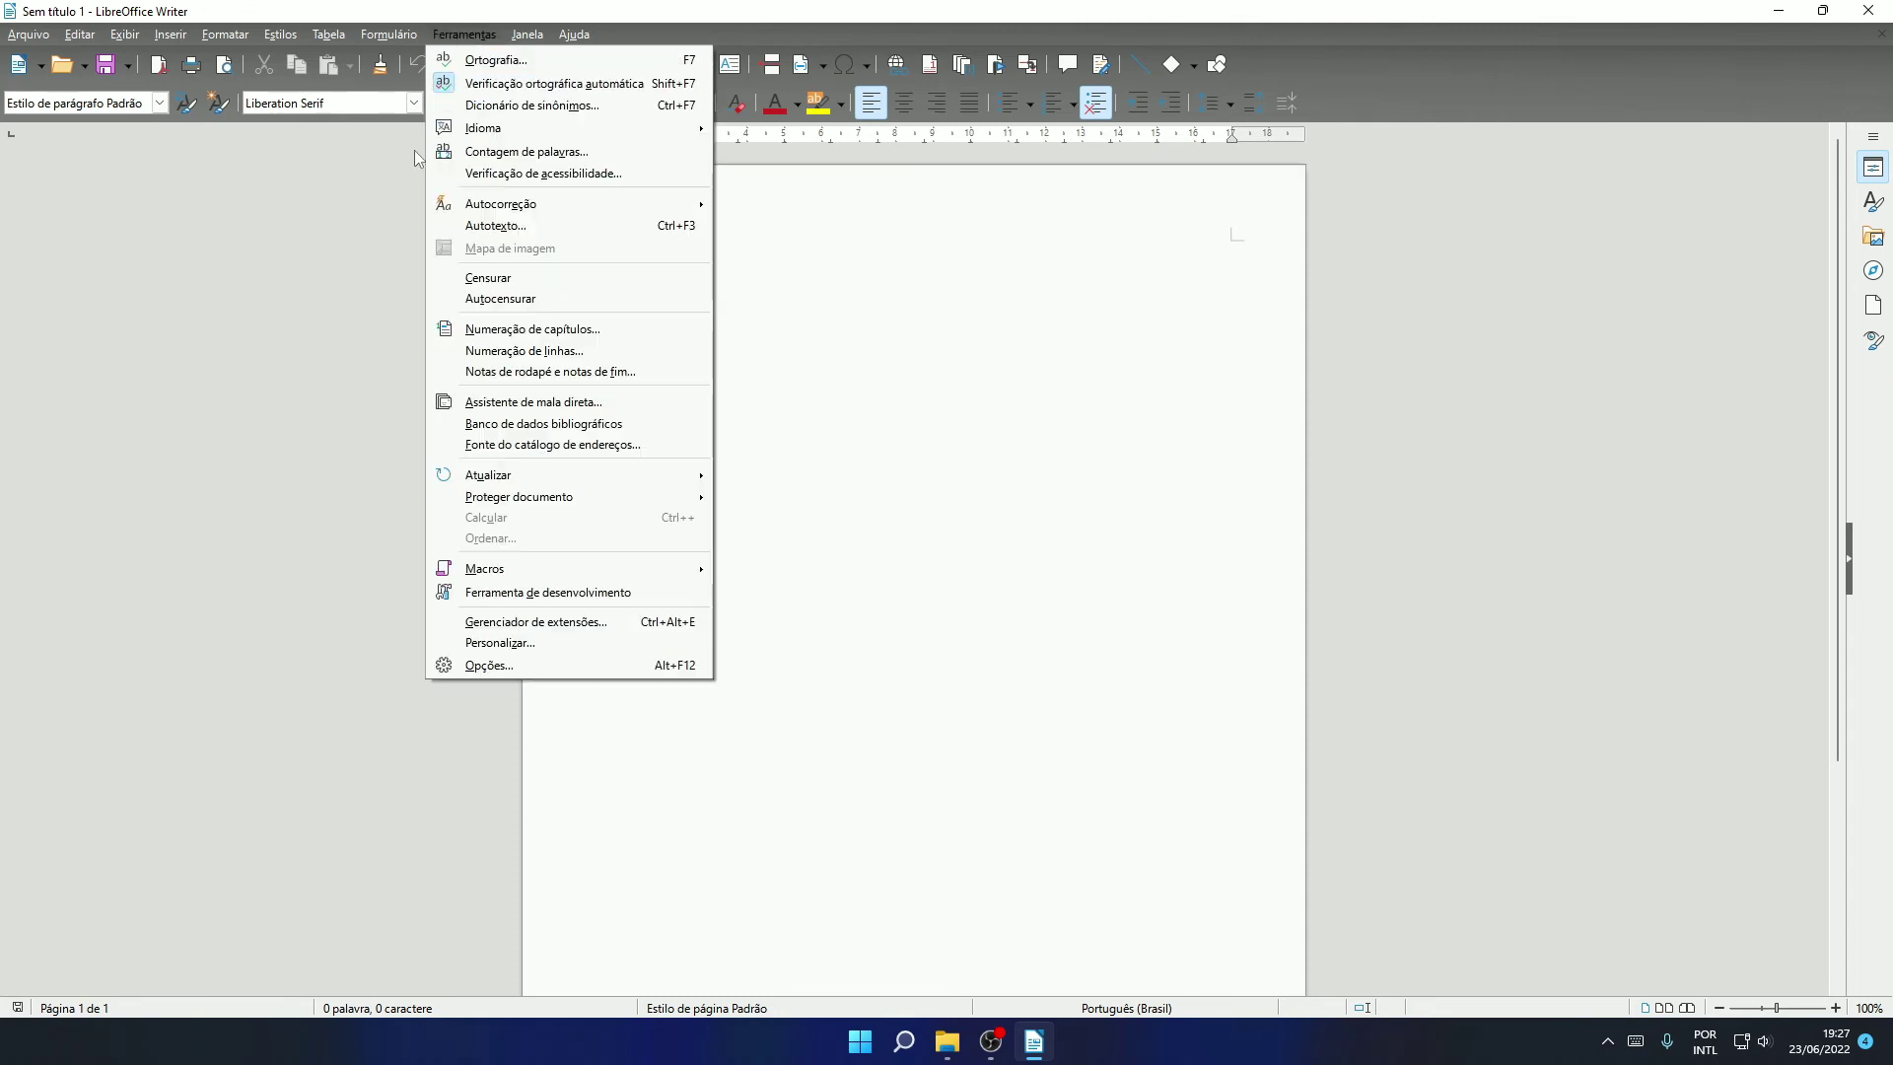
click(502, 665)
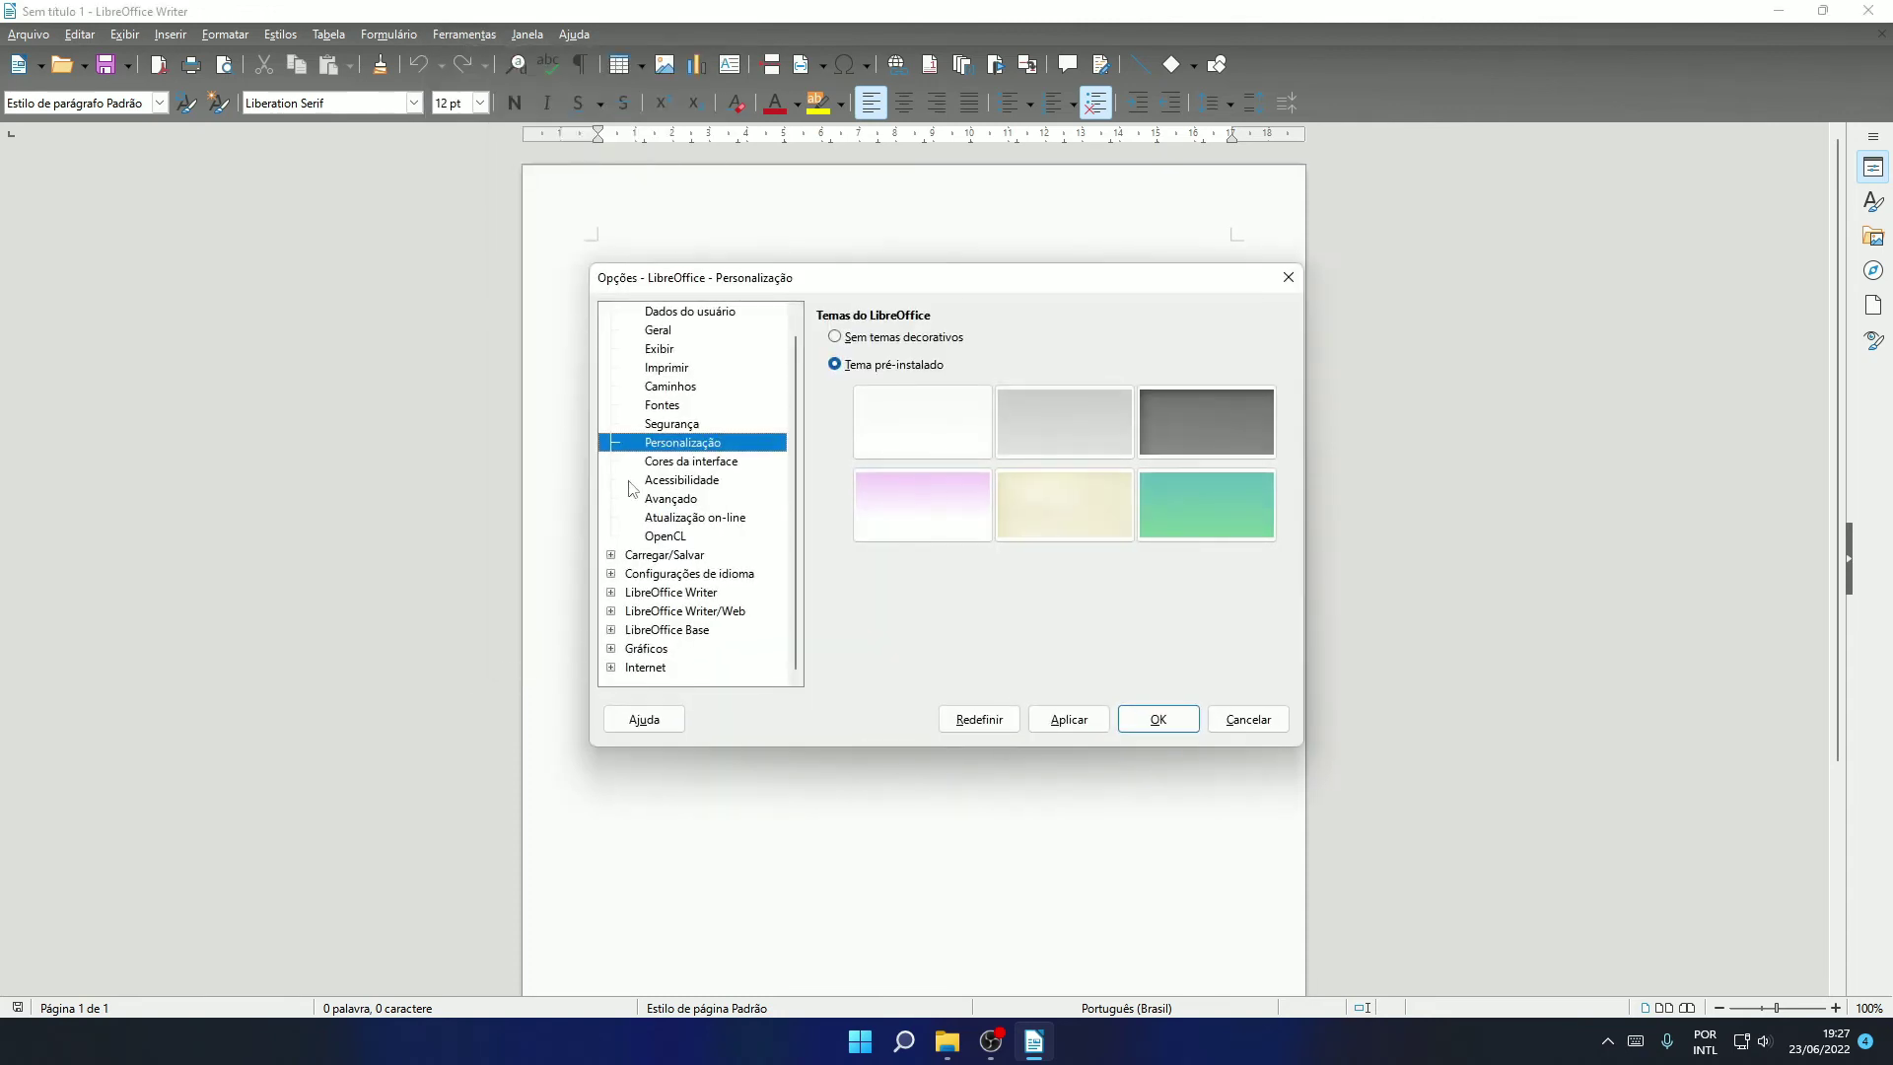
click(703, 463)
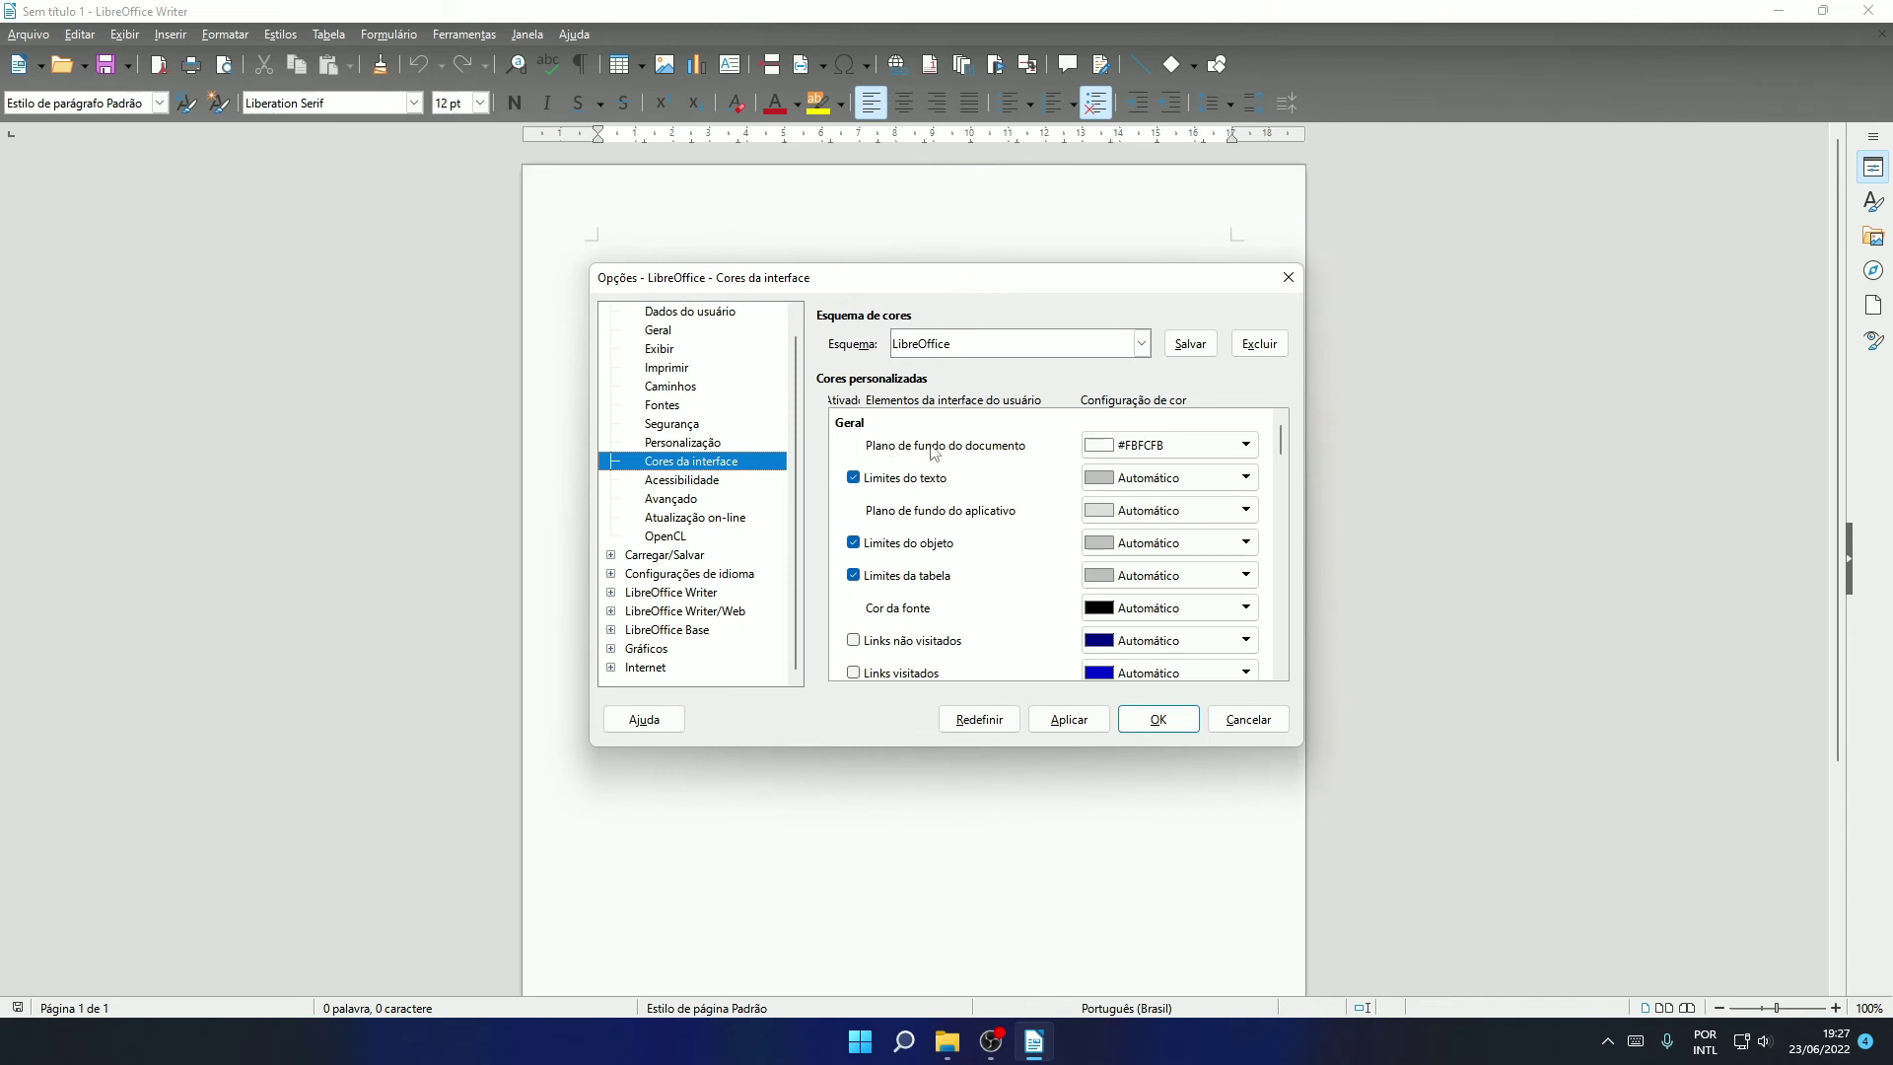
Reset the document background (Plano de fundo do documento) to Automático, and try Amarelo by applying it
click(1244, 449)
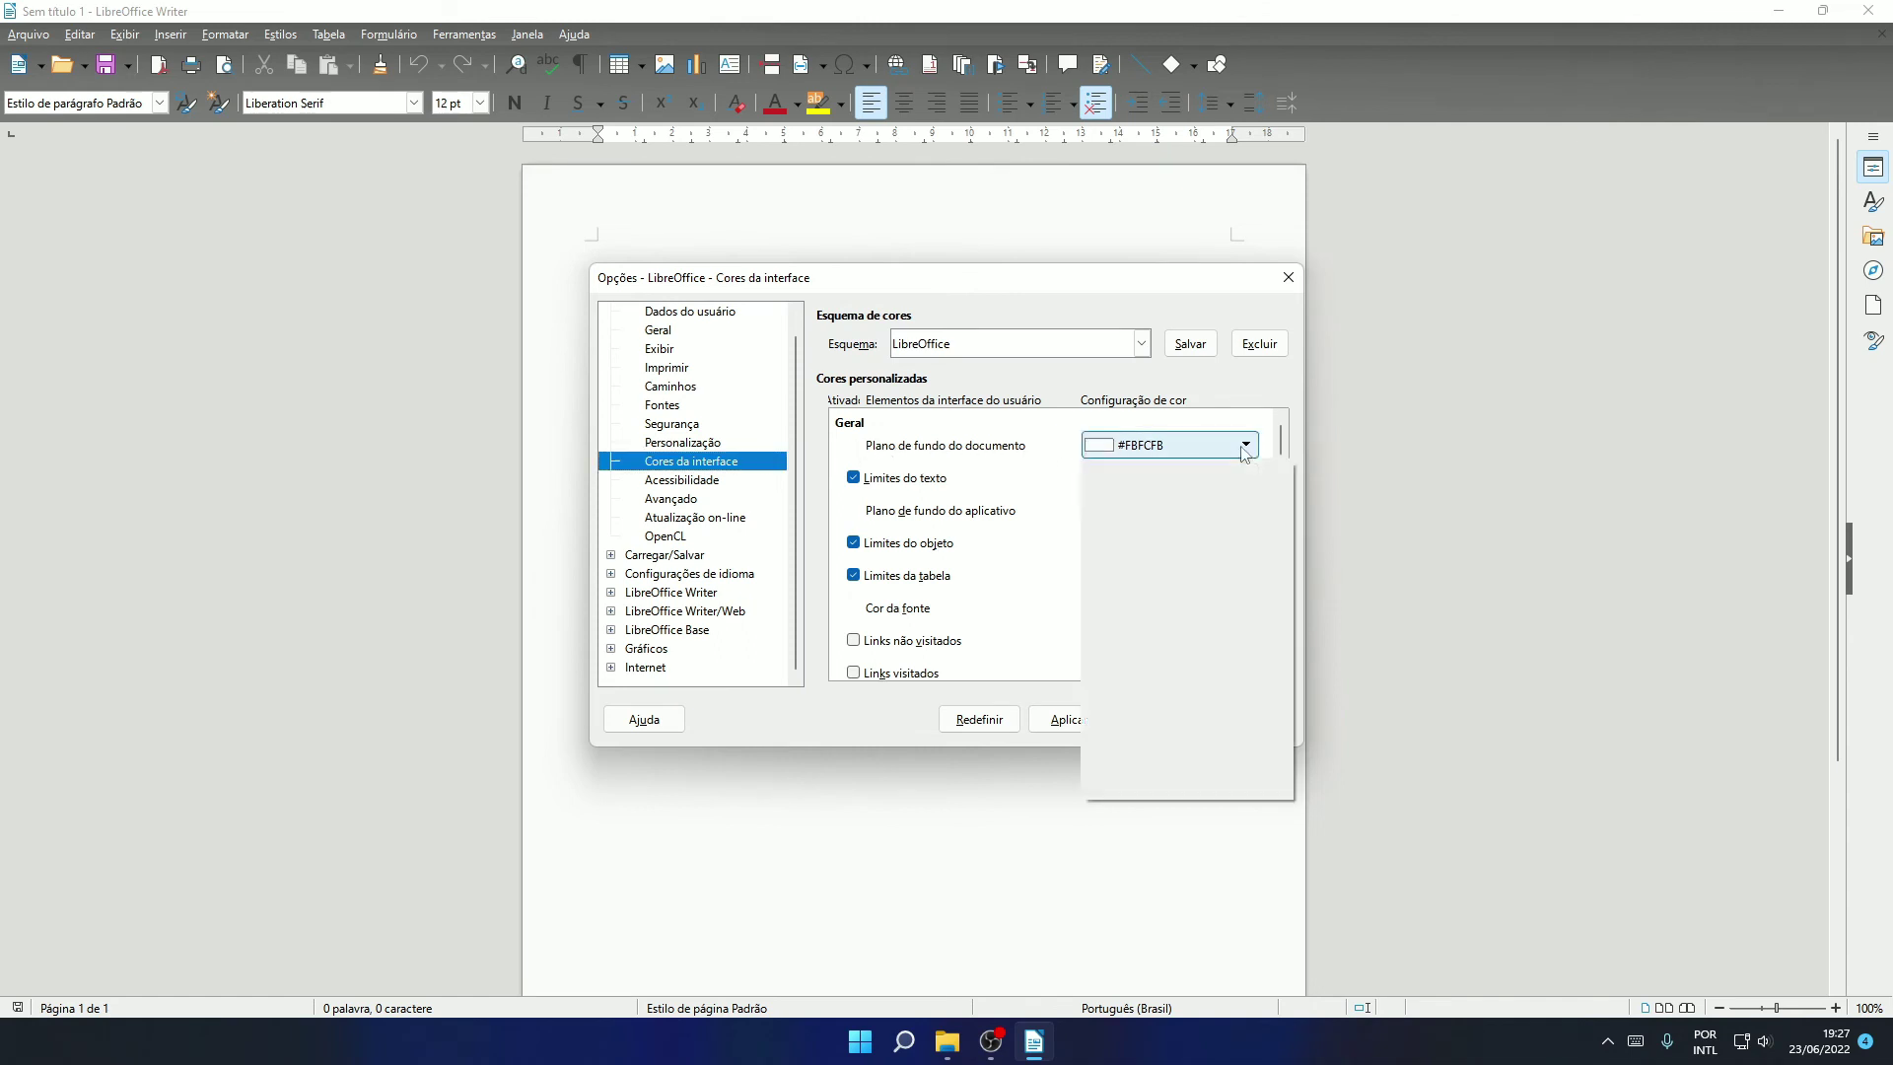
click(1153, 476)
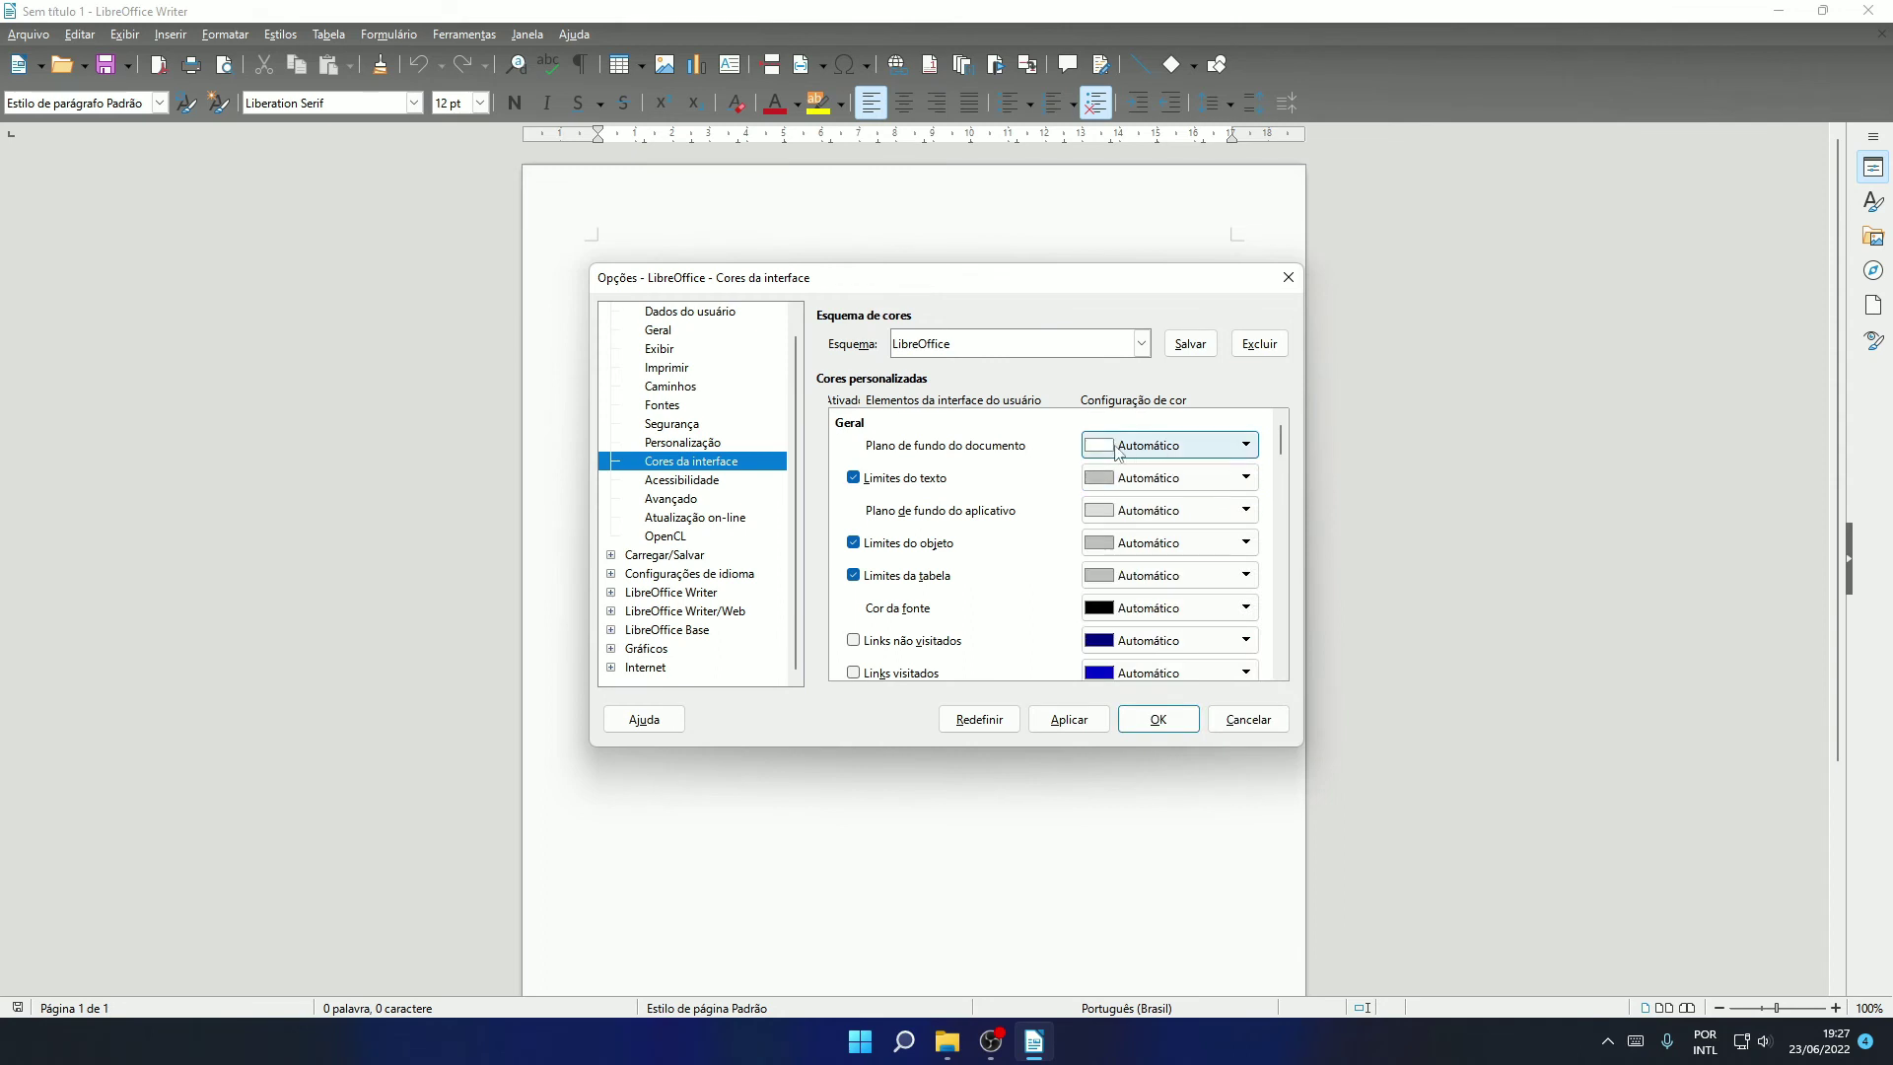
click(1245, 449)
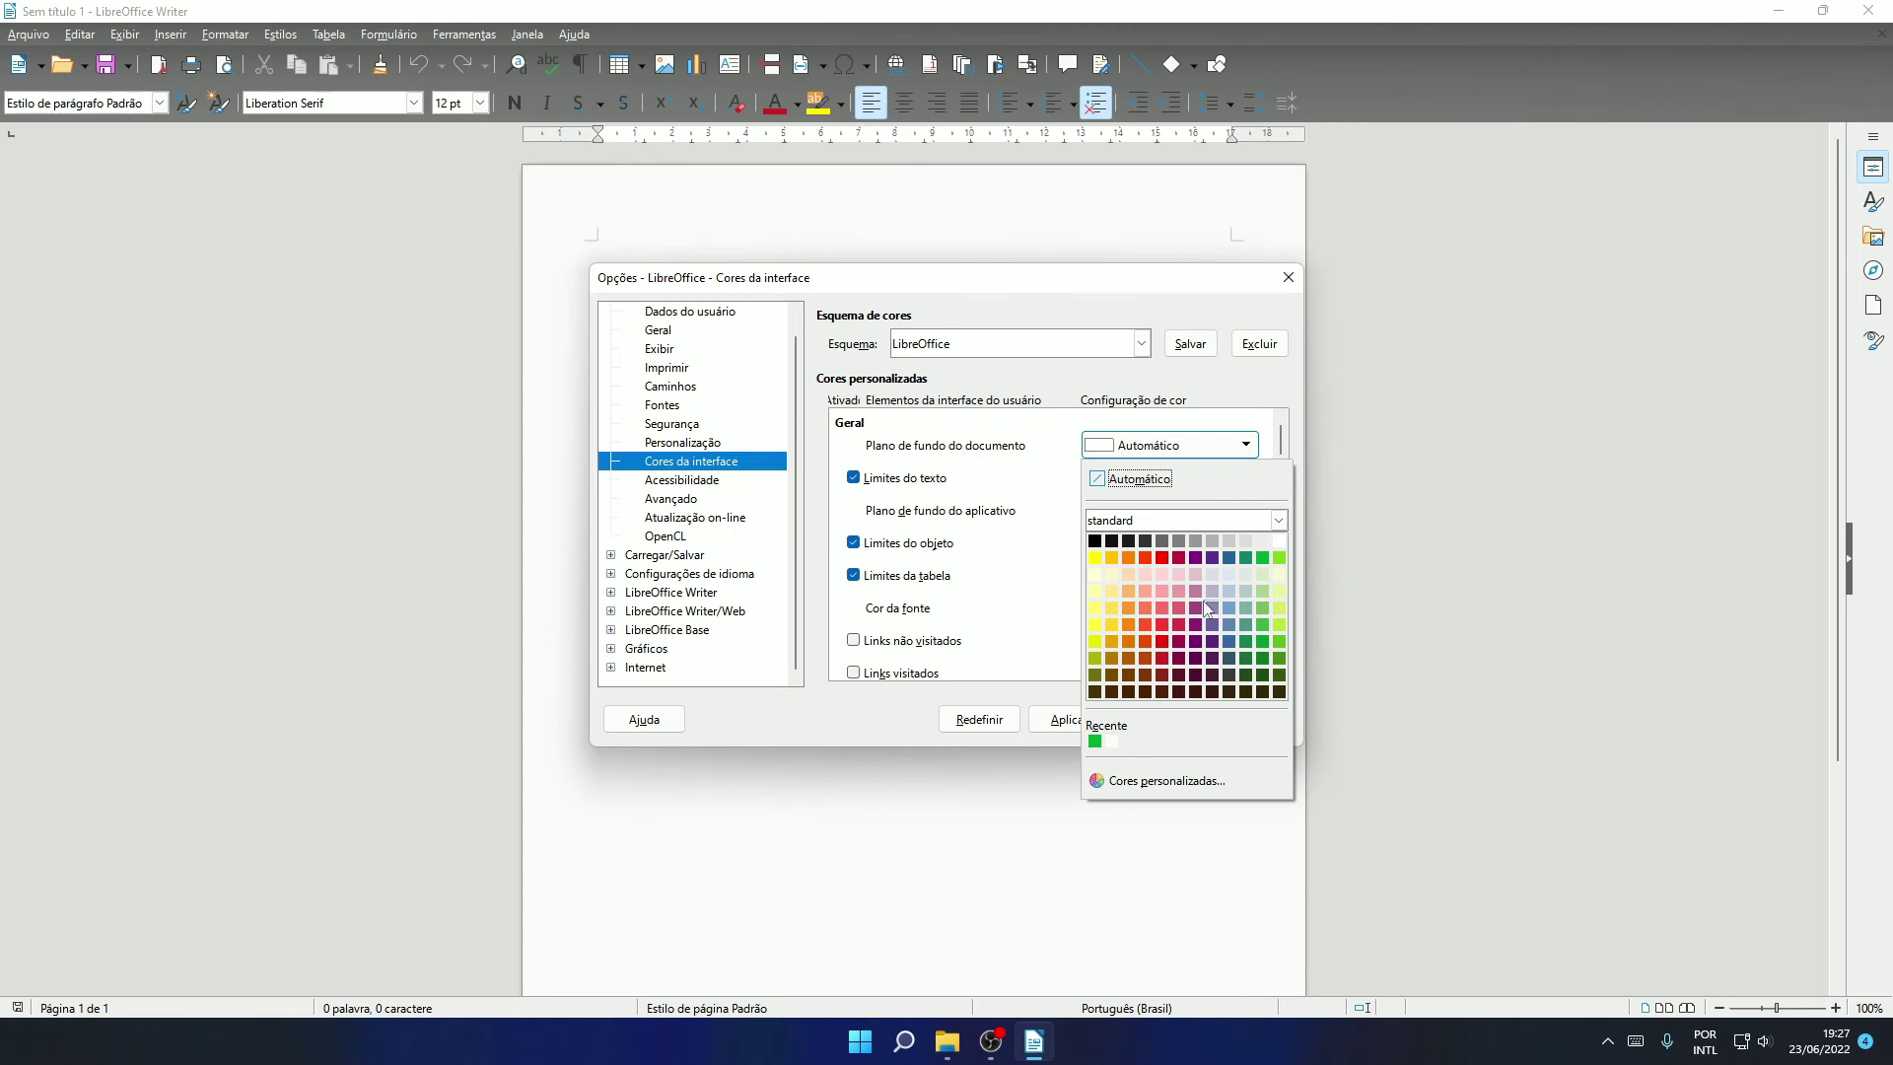
click(1097, 559)
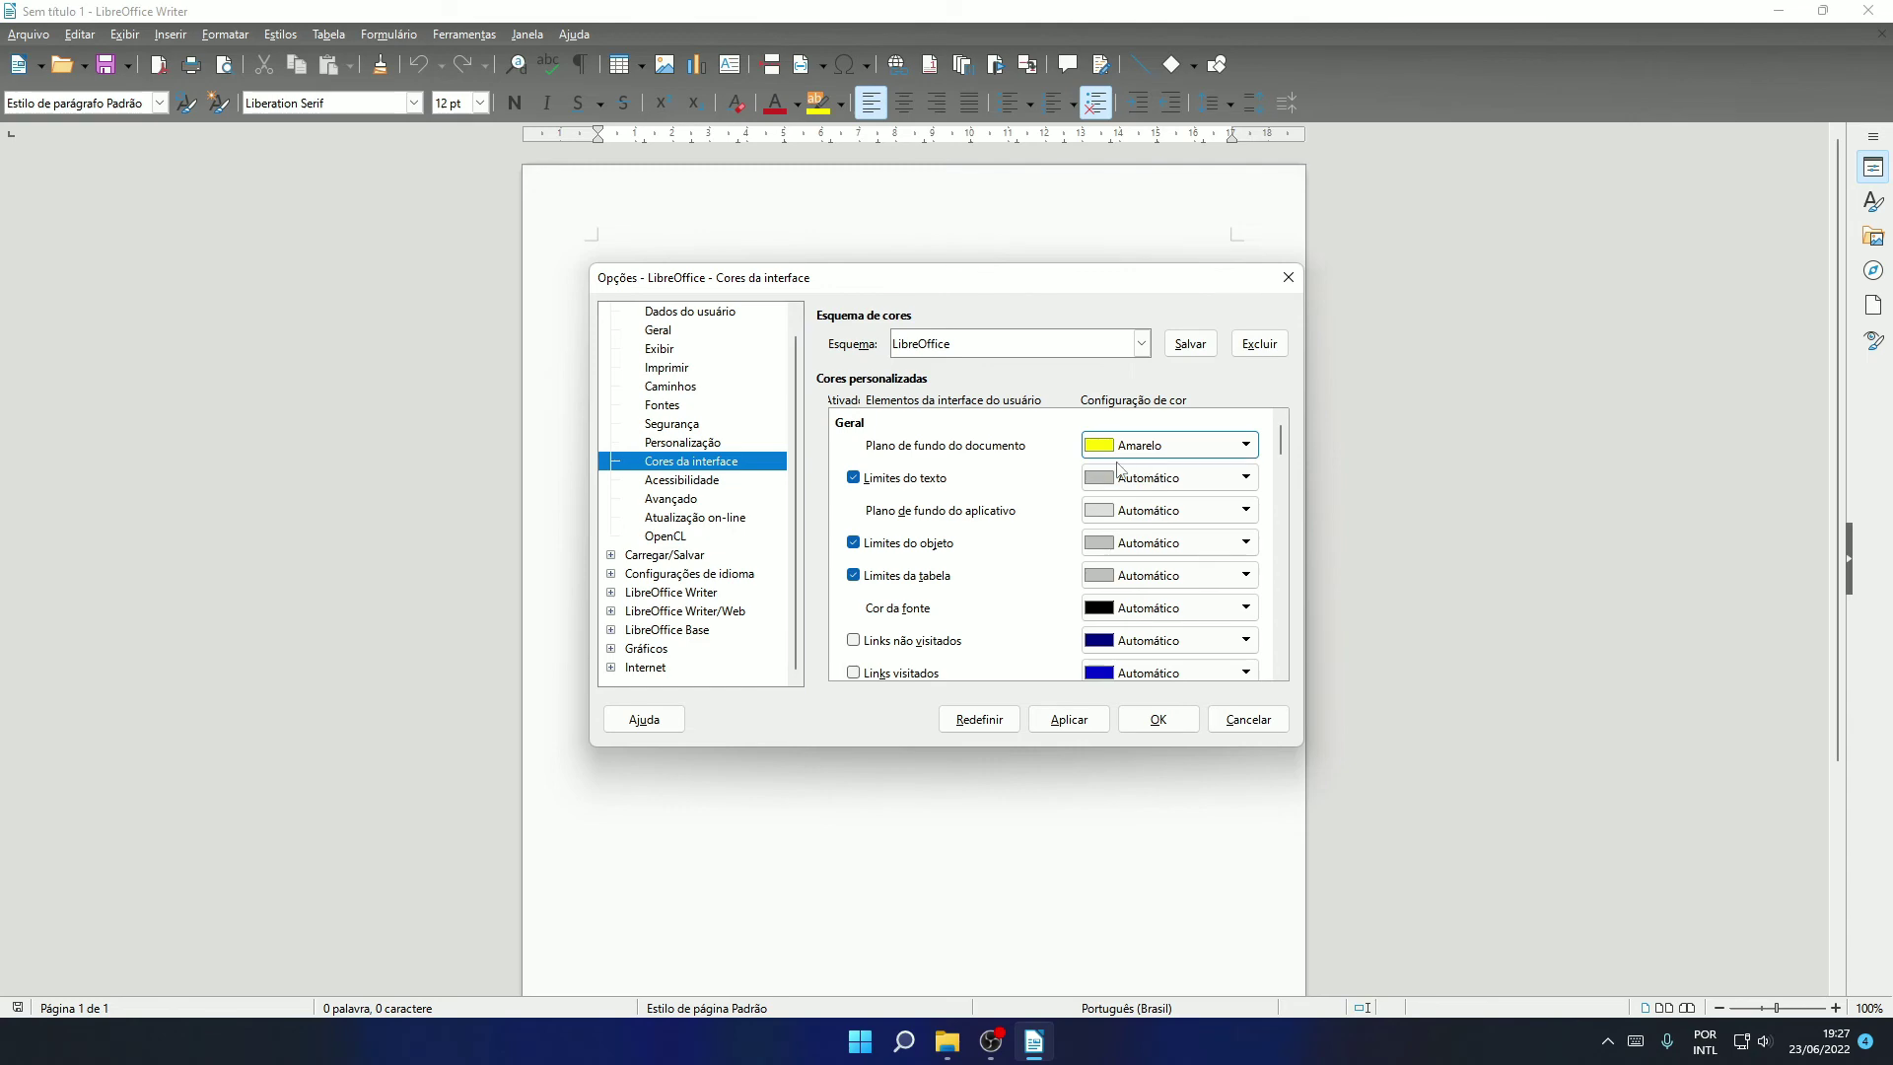
click(1092, 721)
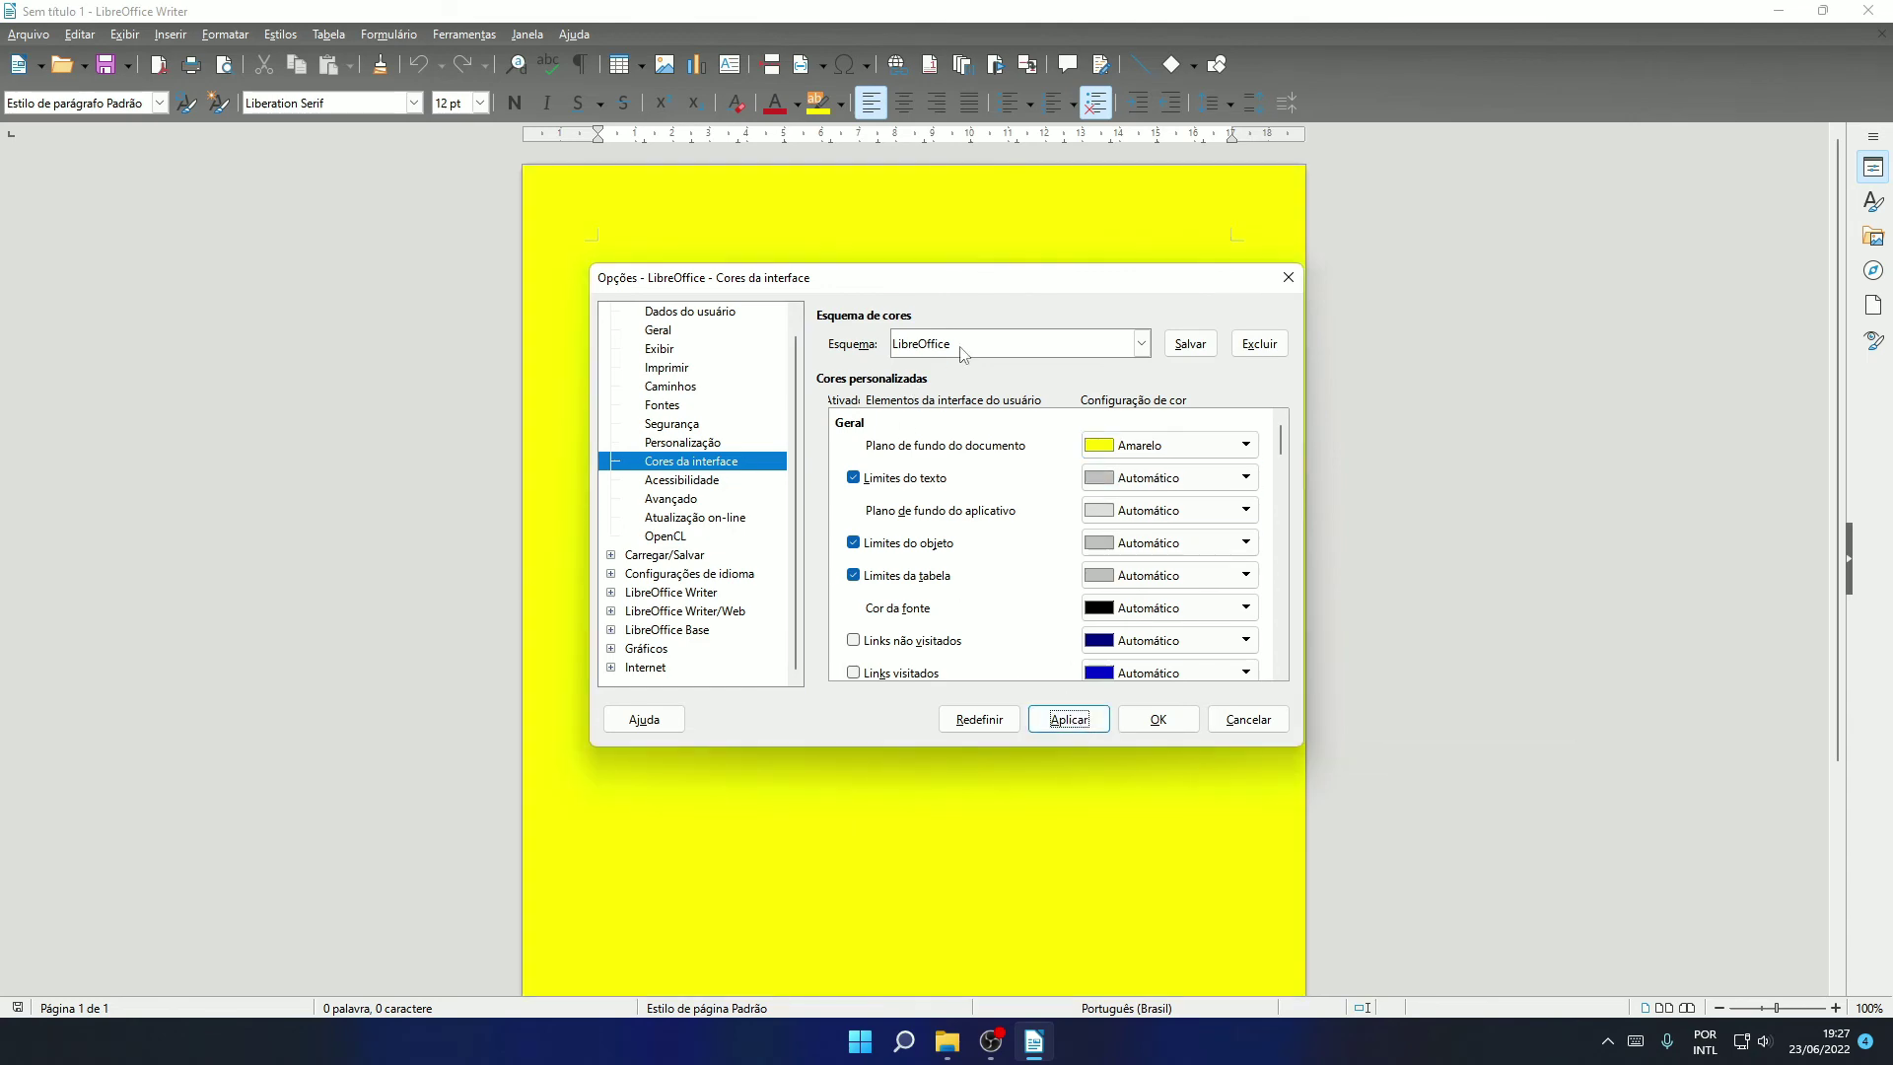
Move the options dialog aside to uncover the page and apply Azul claro 4 as the document background
drag(973, 288, 1383, 318)
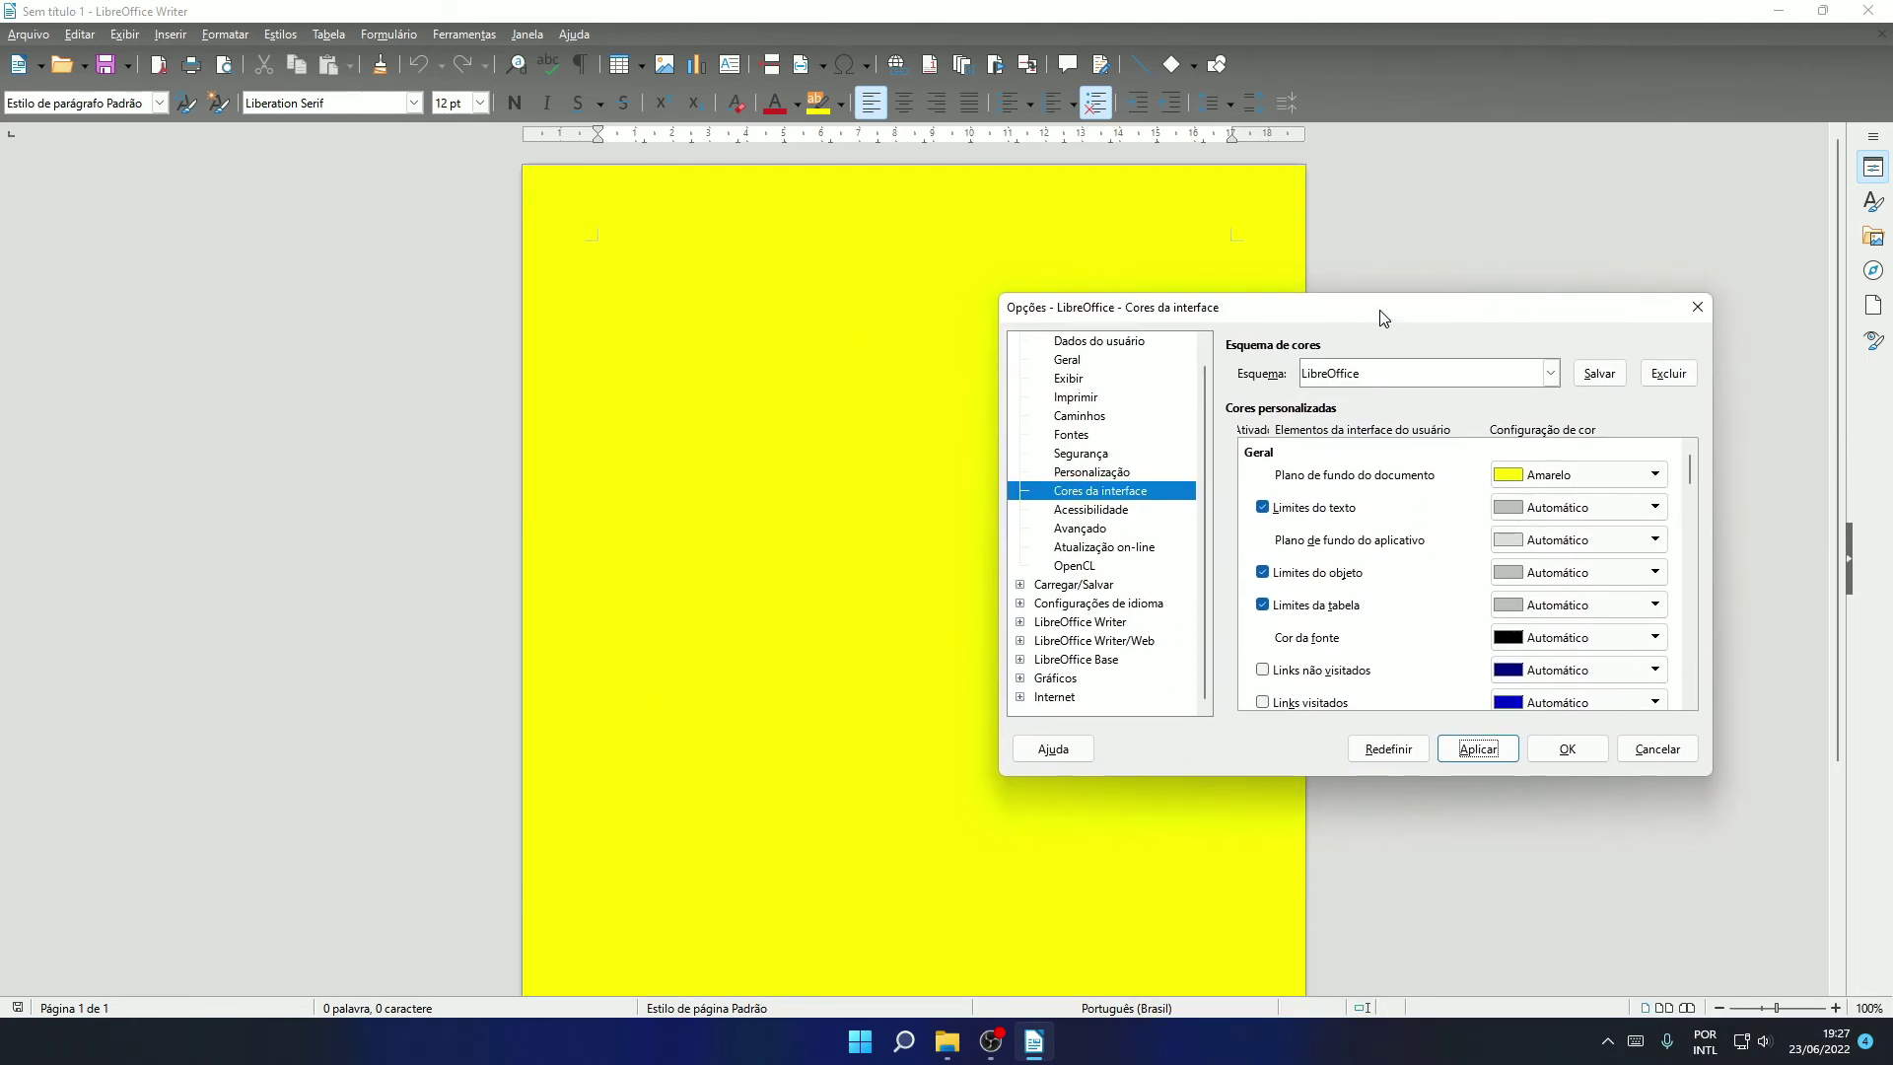
click(1611, 479)
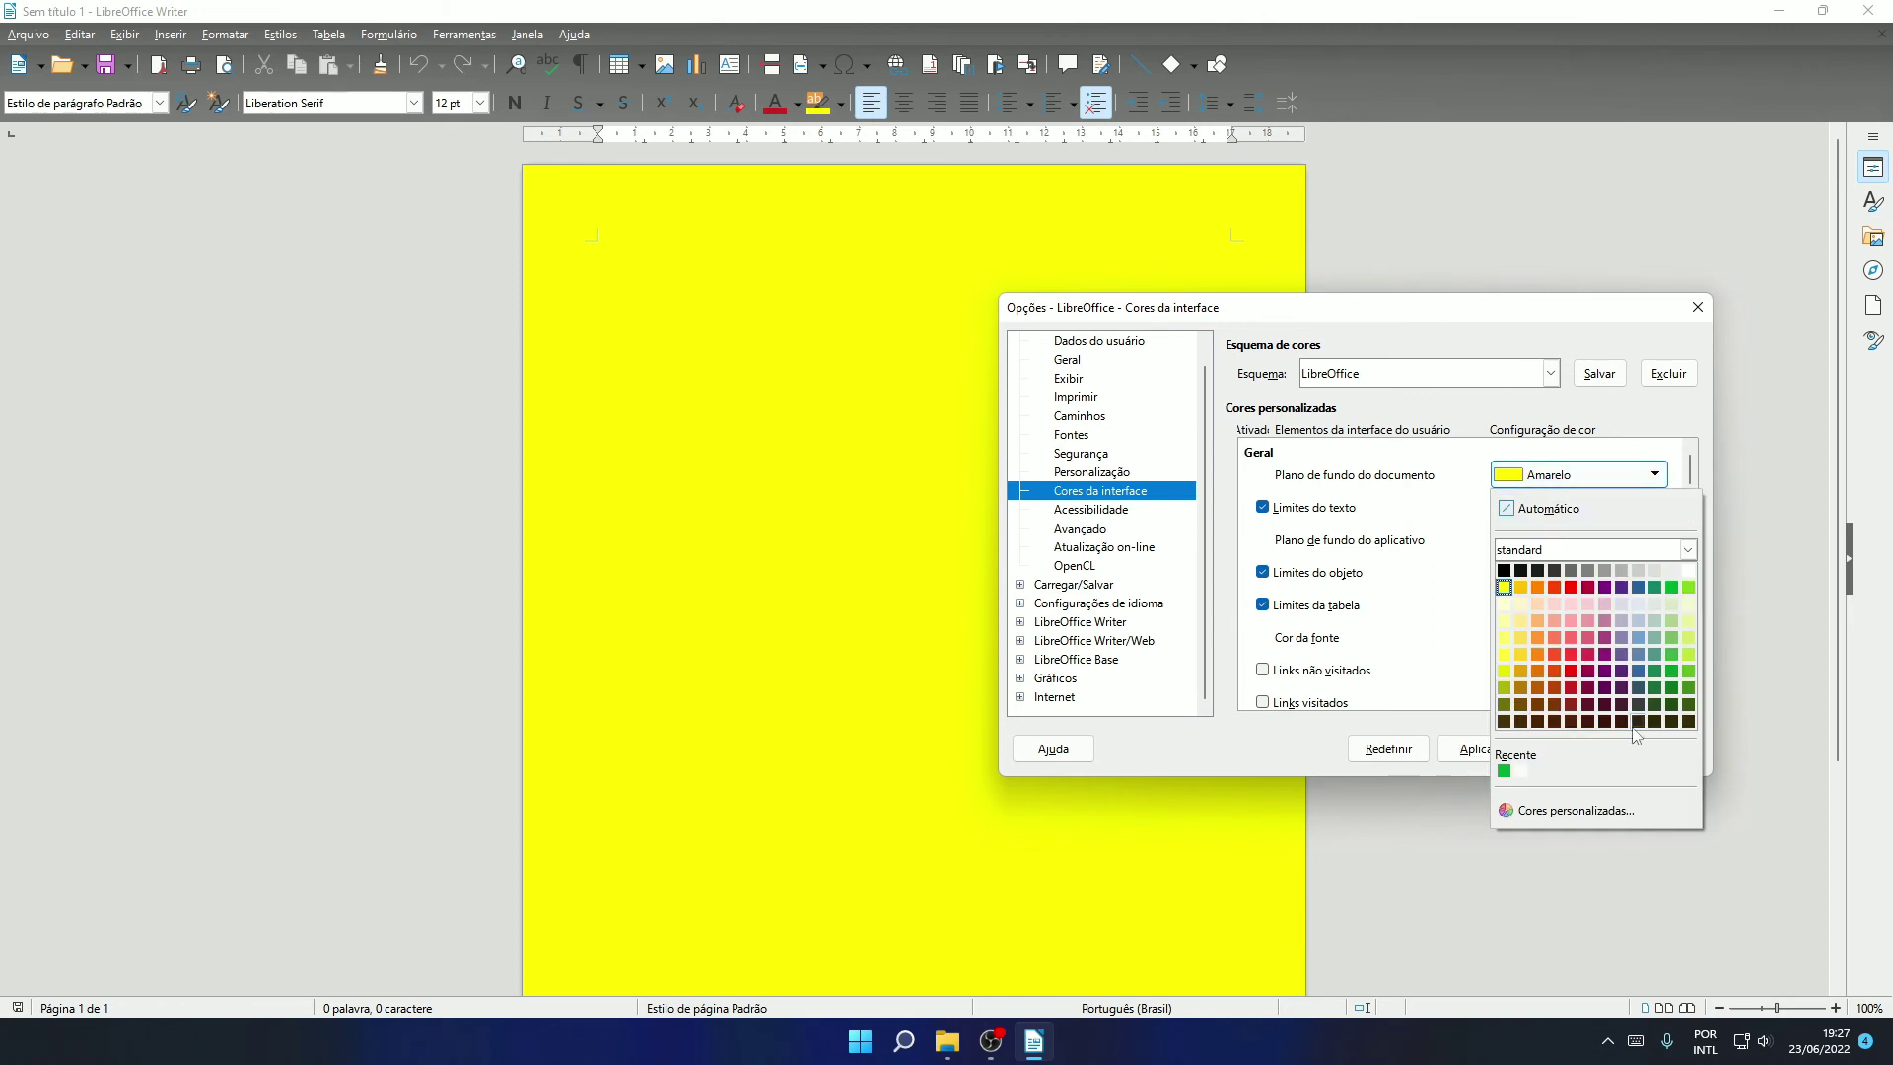
click(1638, 604)
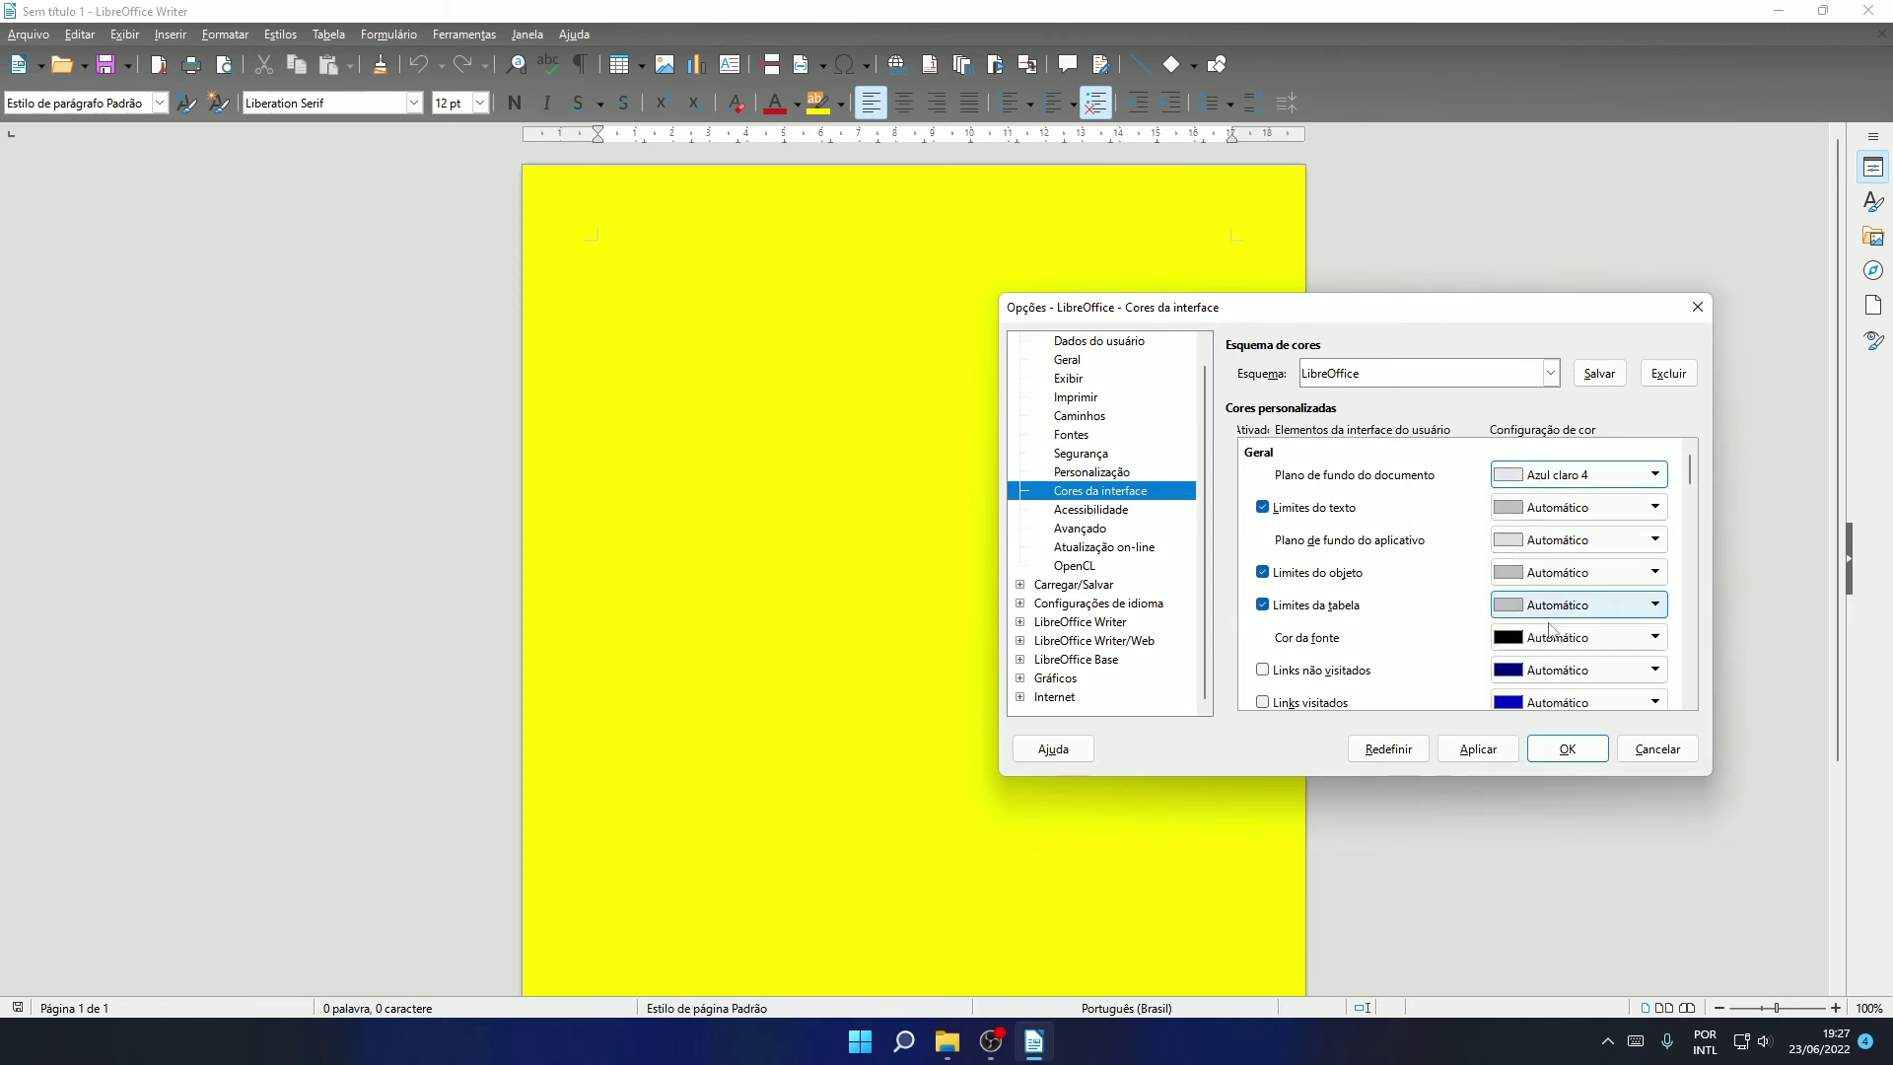
click(1492, 751)
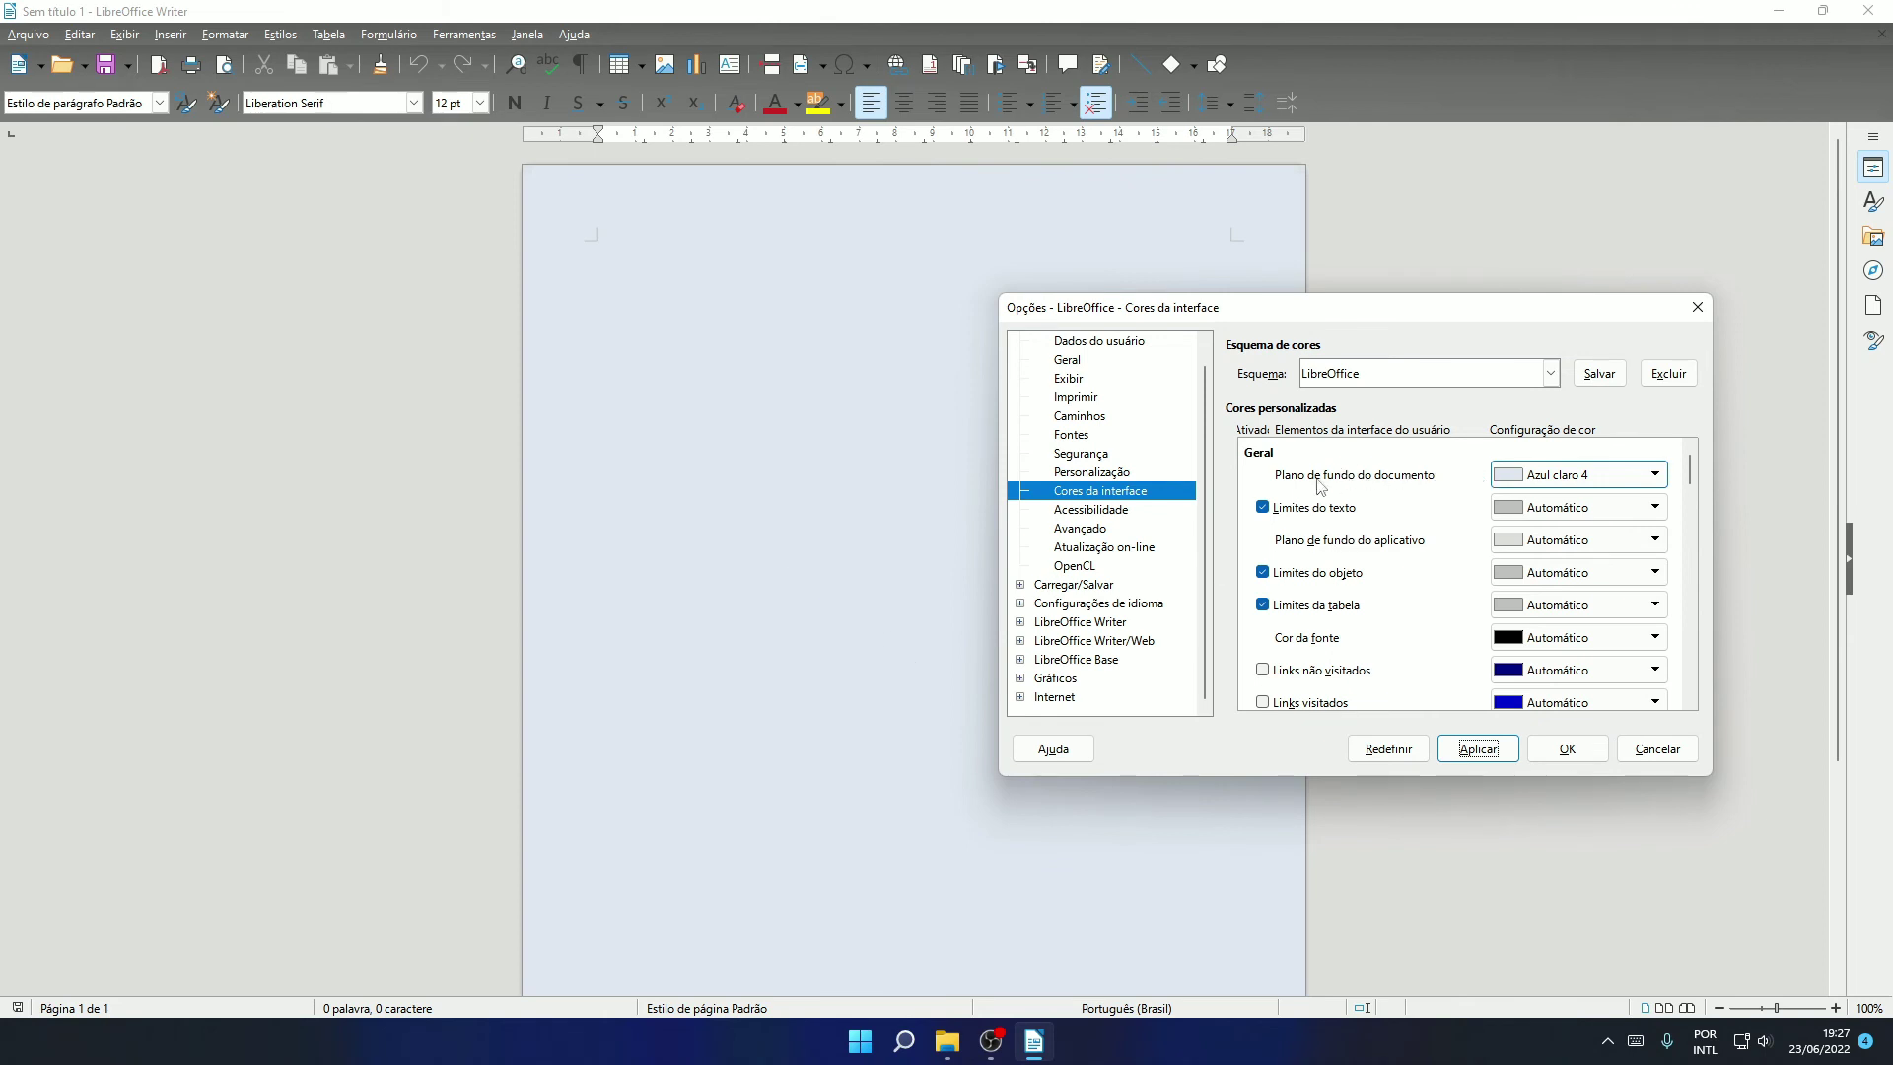
Apply Automático as the document background, followed by Tijolo claro 3
click(1654, 474)
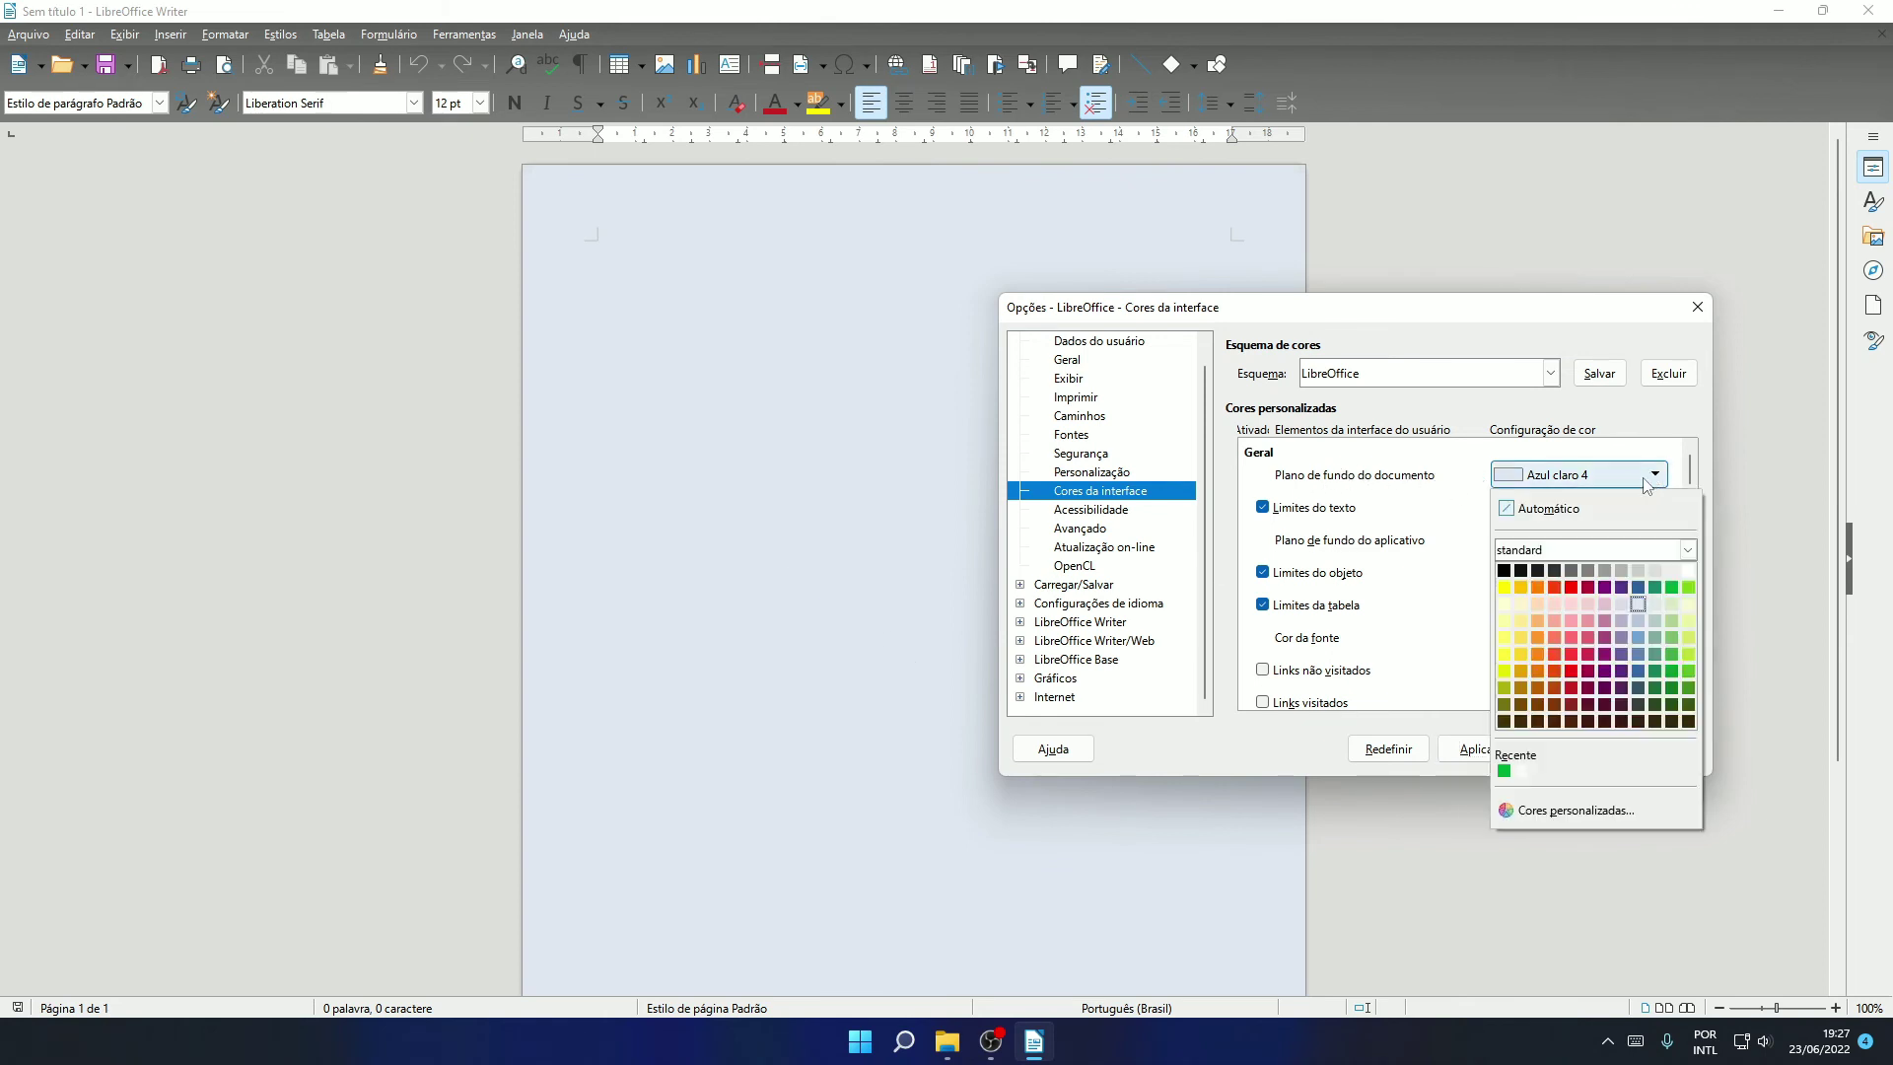
click(1516, 510)
click(1477, 749)
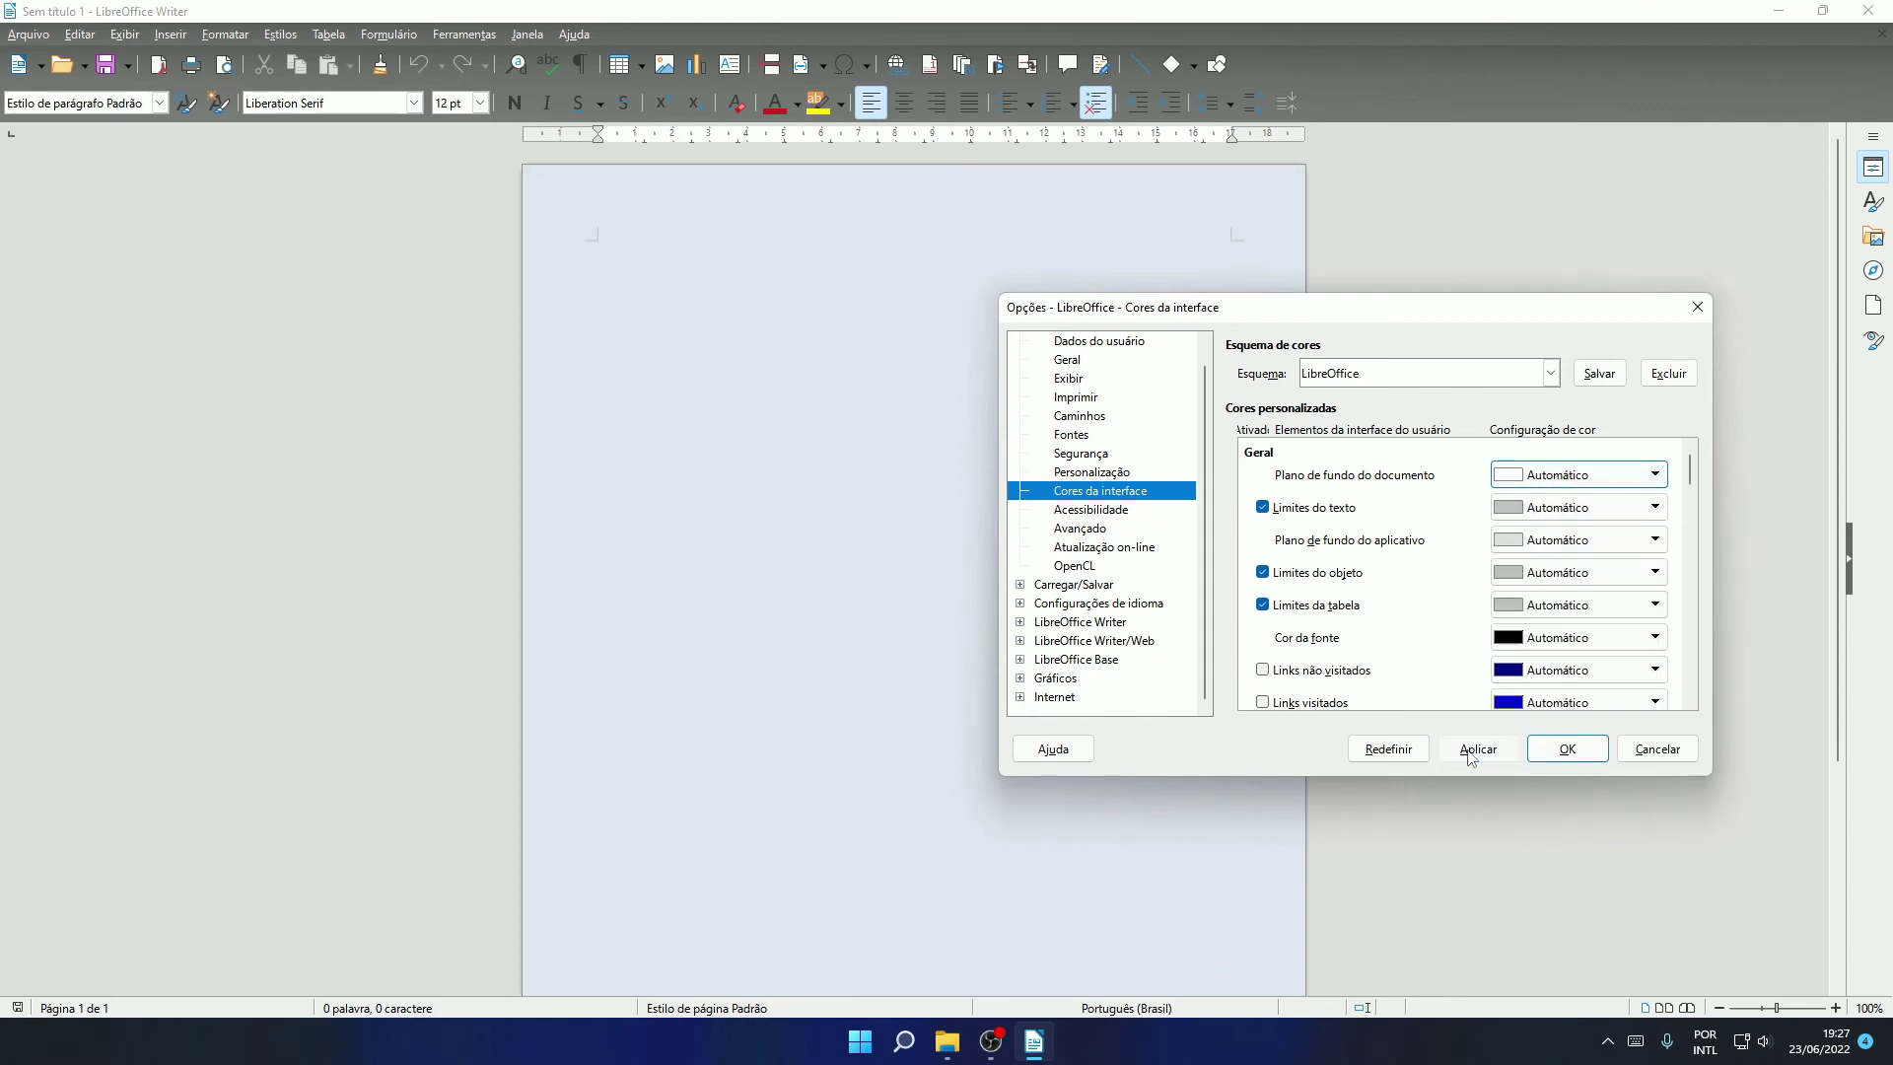
click(1603, 475)
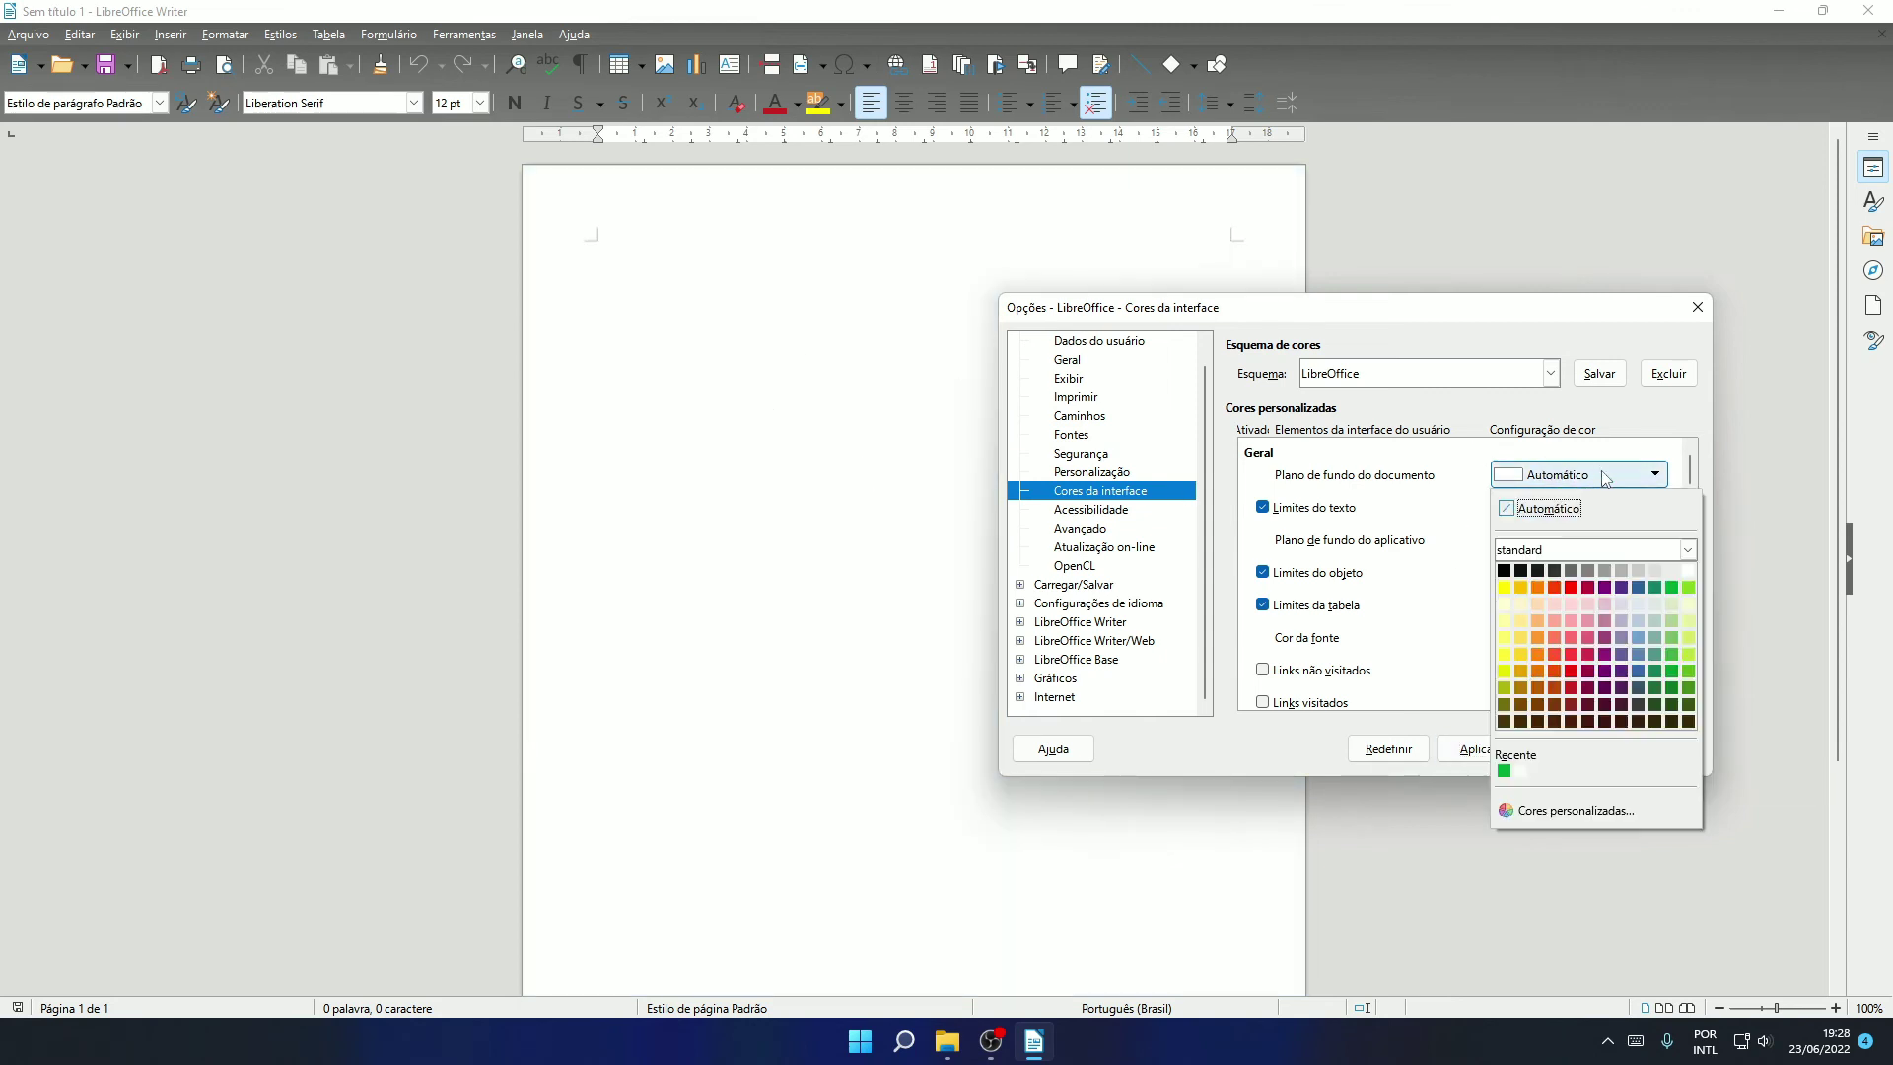
click(1554, 621)
click(1478, 748)
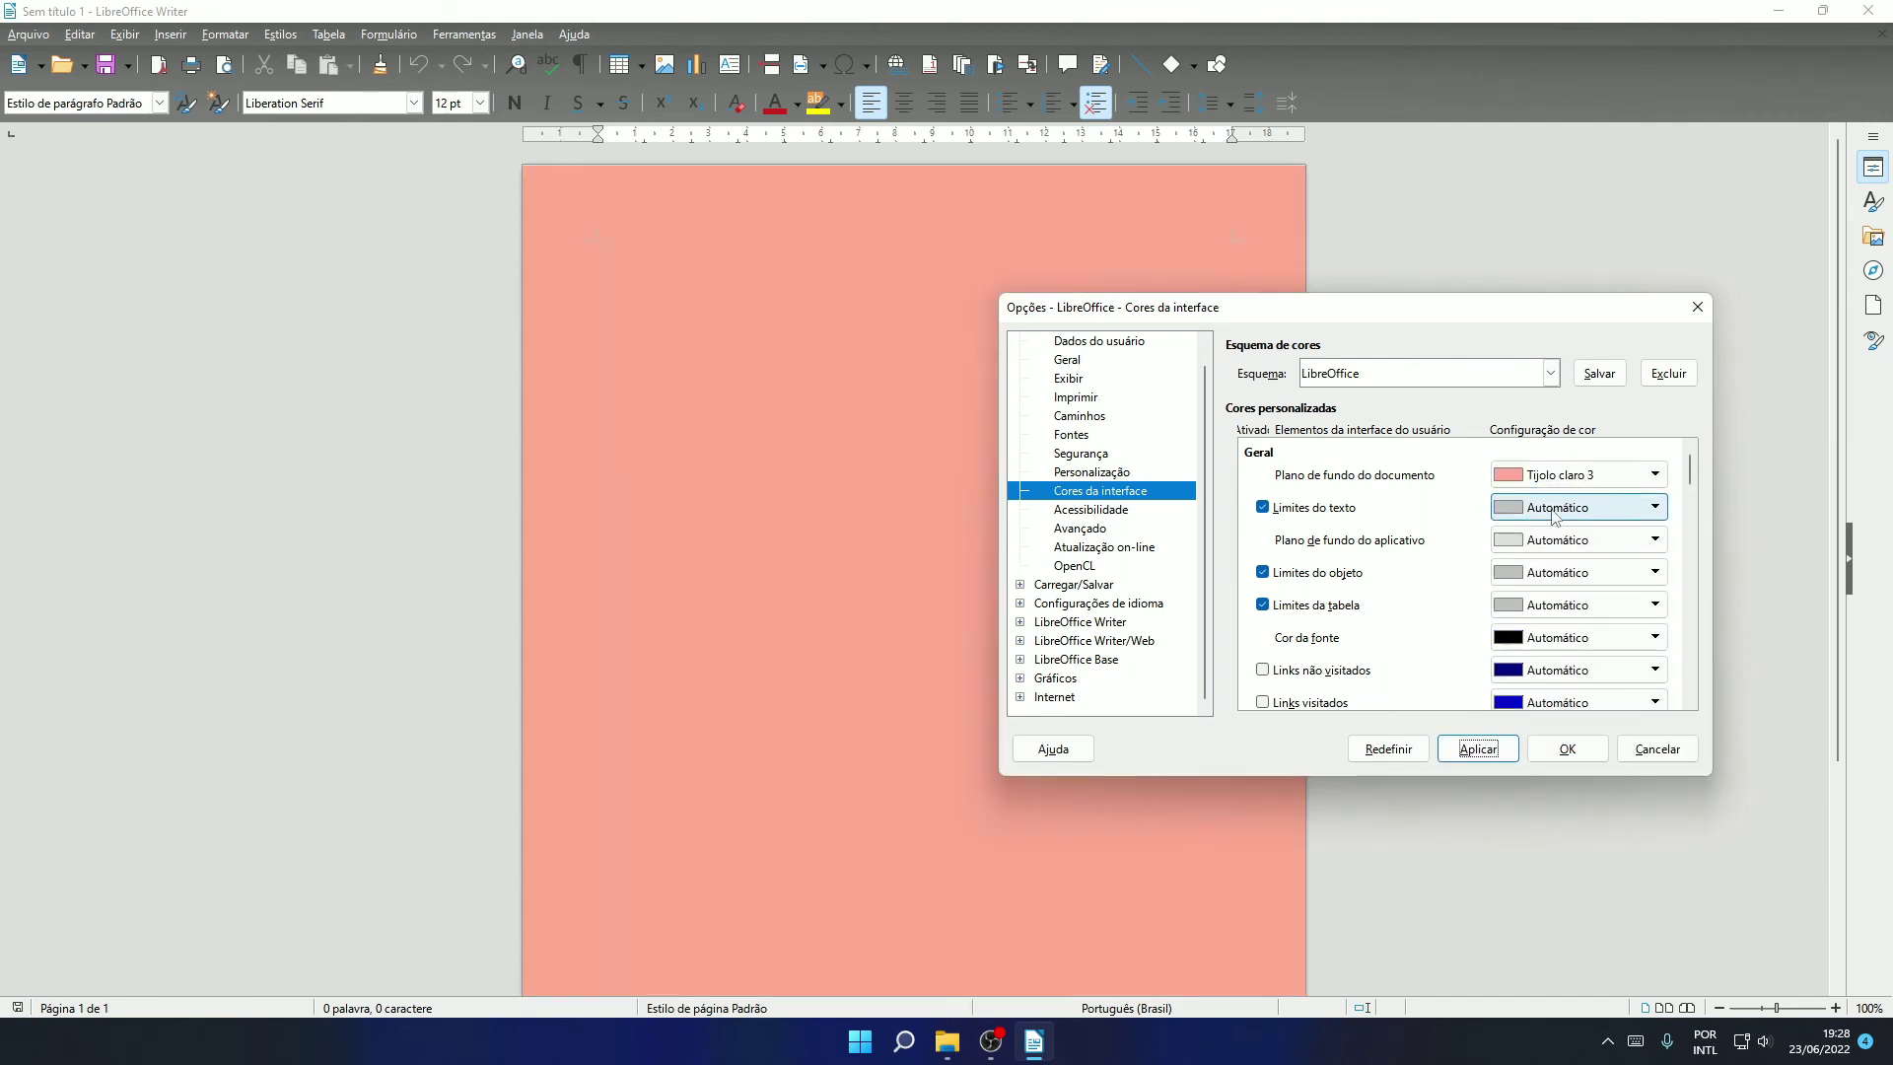
Define the custom off-white colour #FEFCFB for the document background and apply it
click(1660, 480)
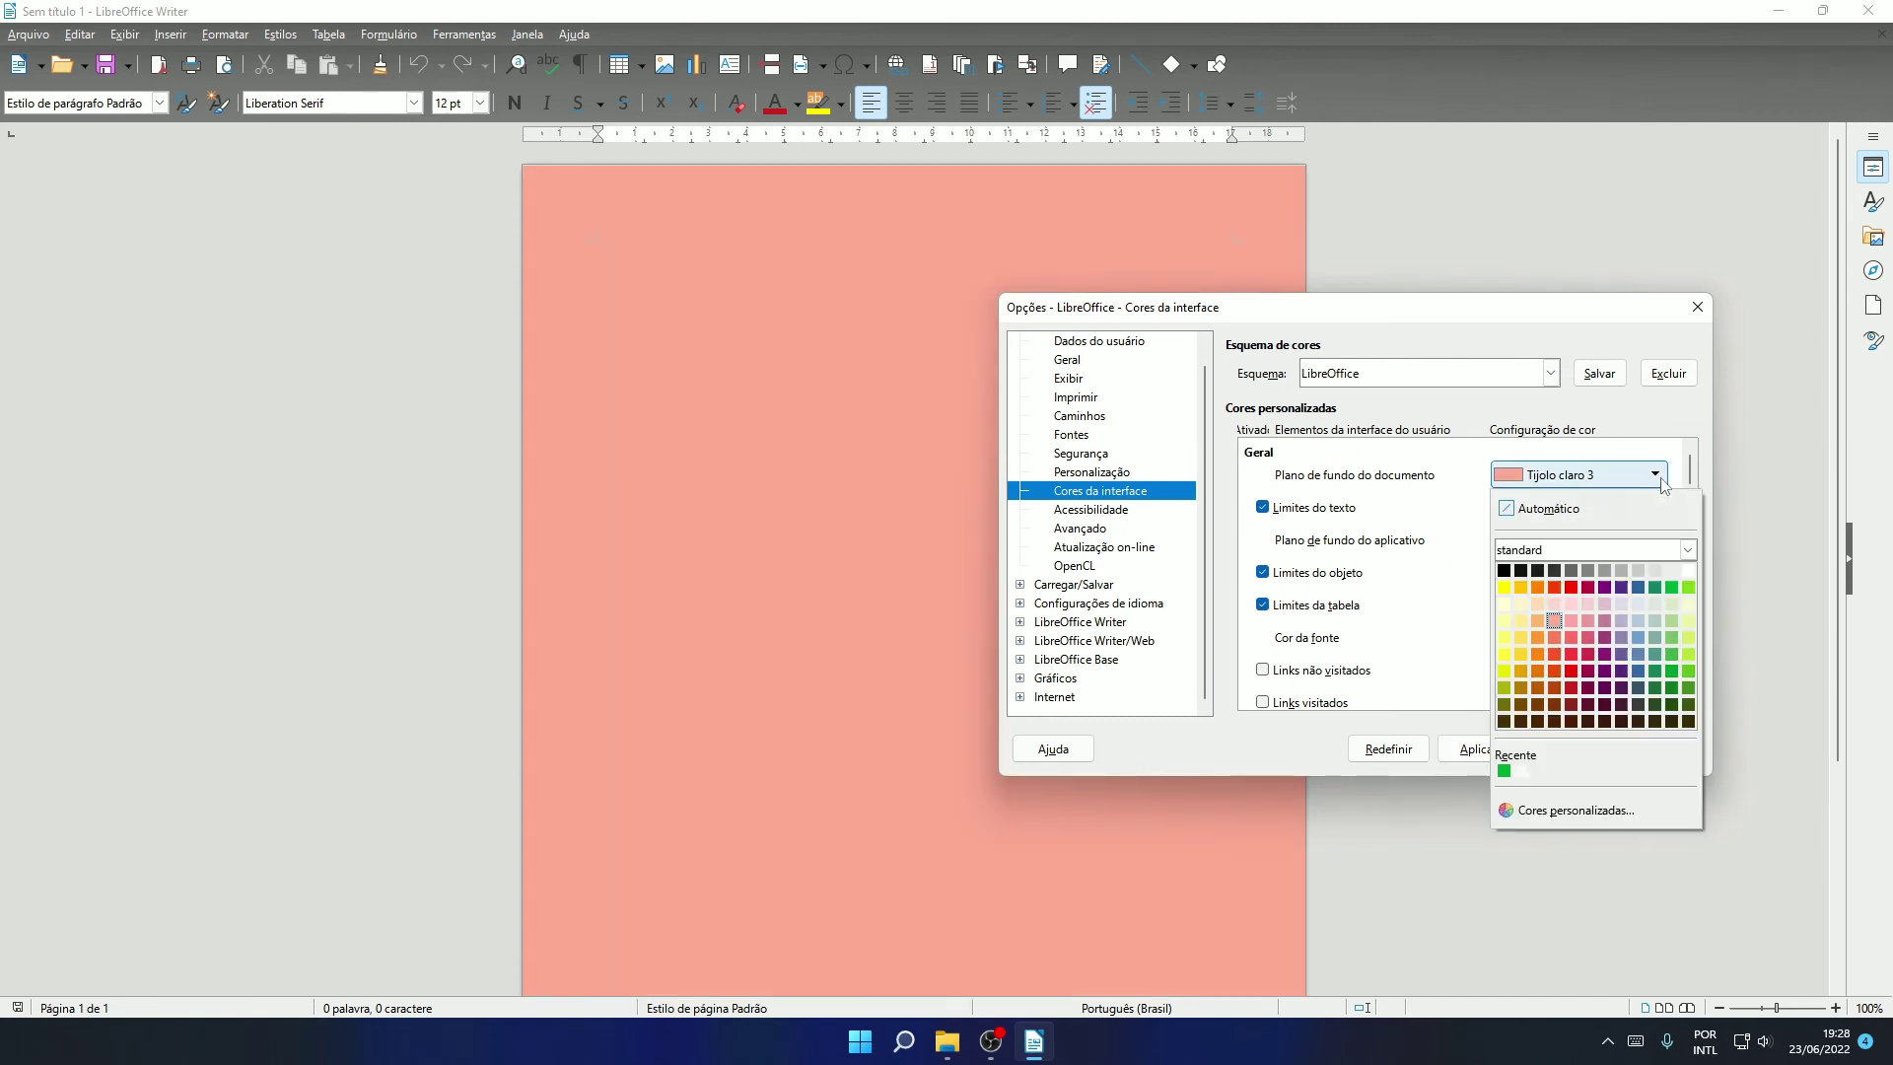
click(1548, 810)
mouse_move(1137, 357)
mouse_down()
mouse_move(1225, 423)
mouse_move(1136, 351)
mouse_up()
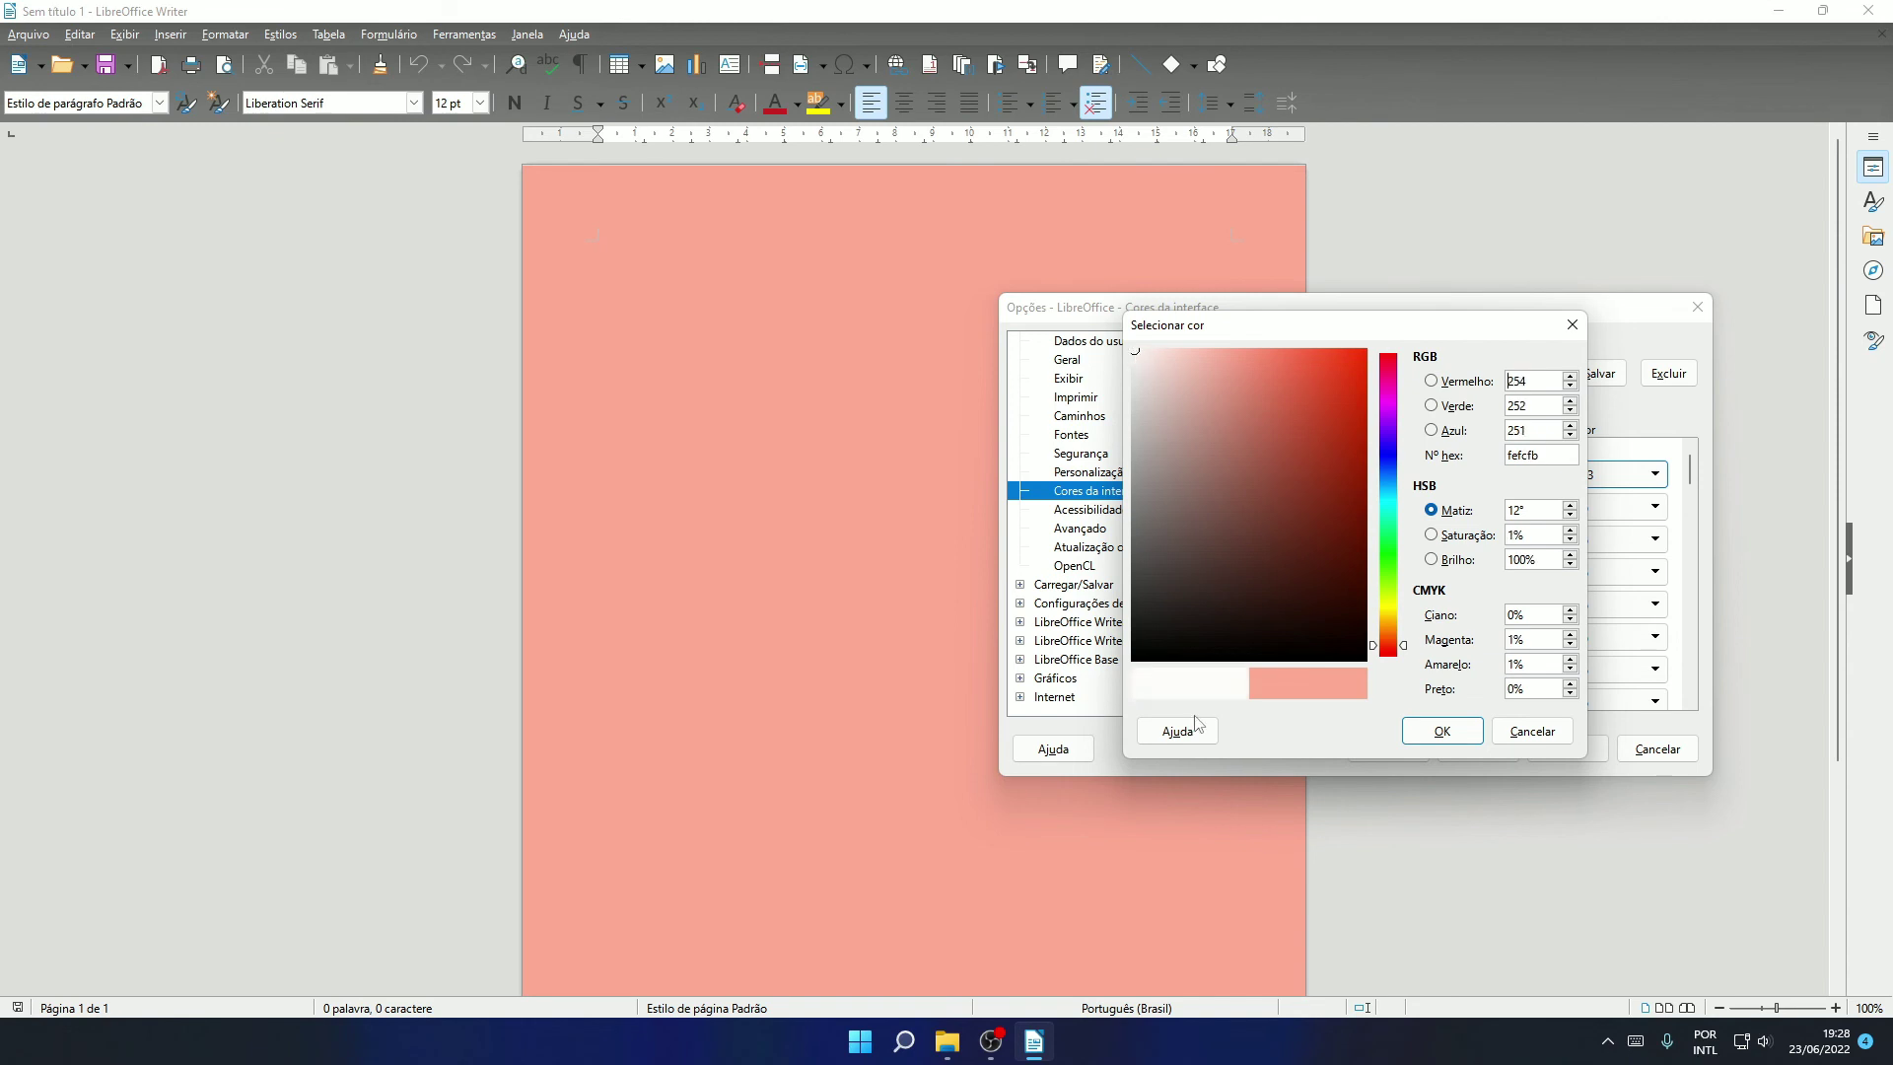
click(1457, 735)
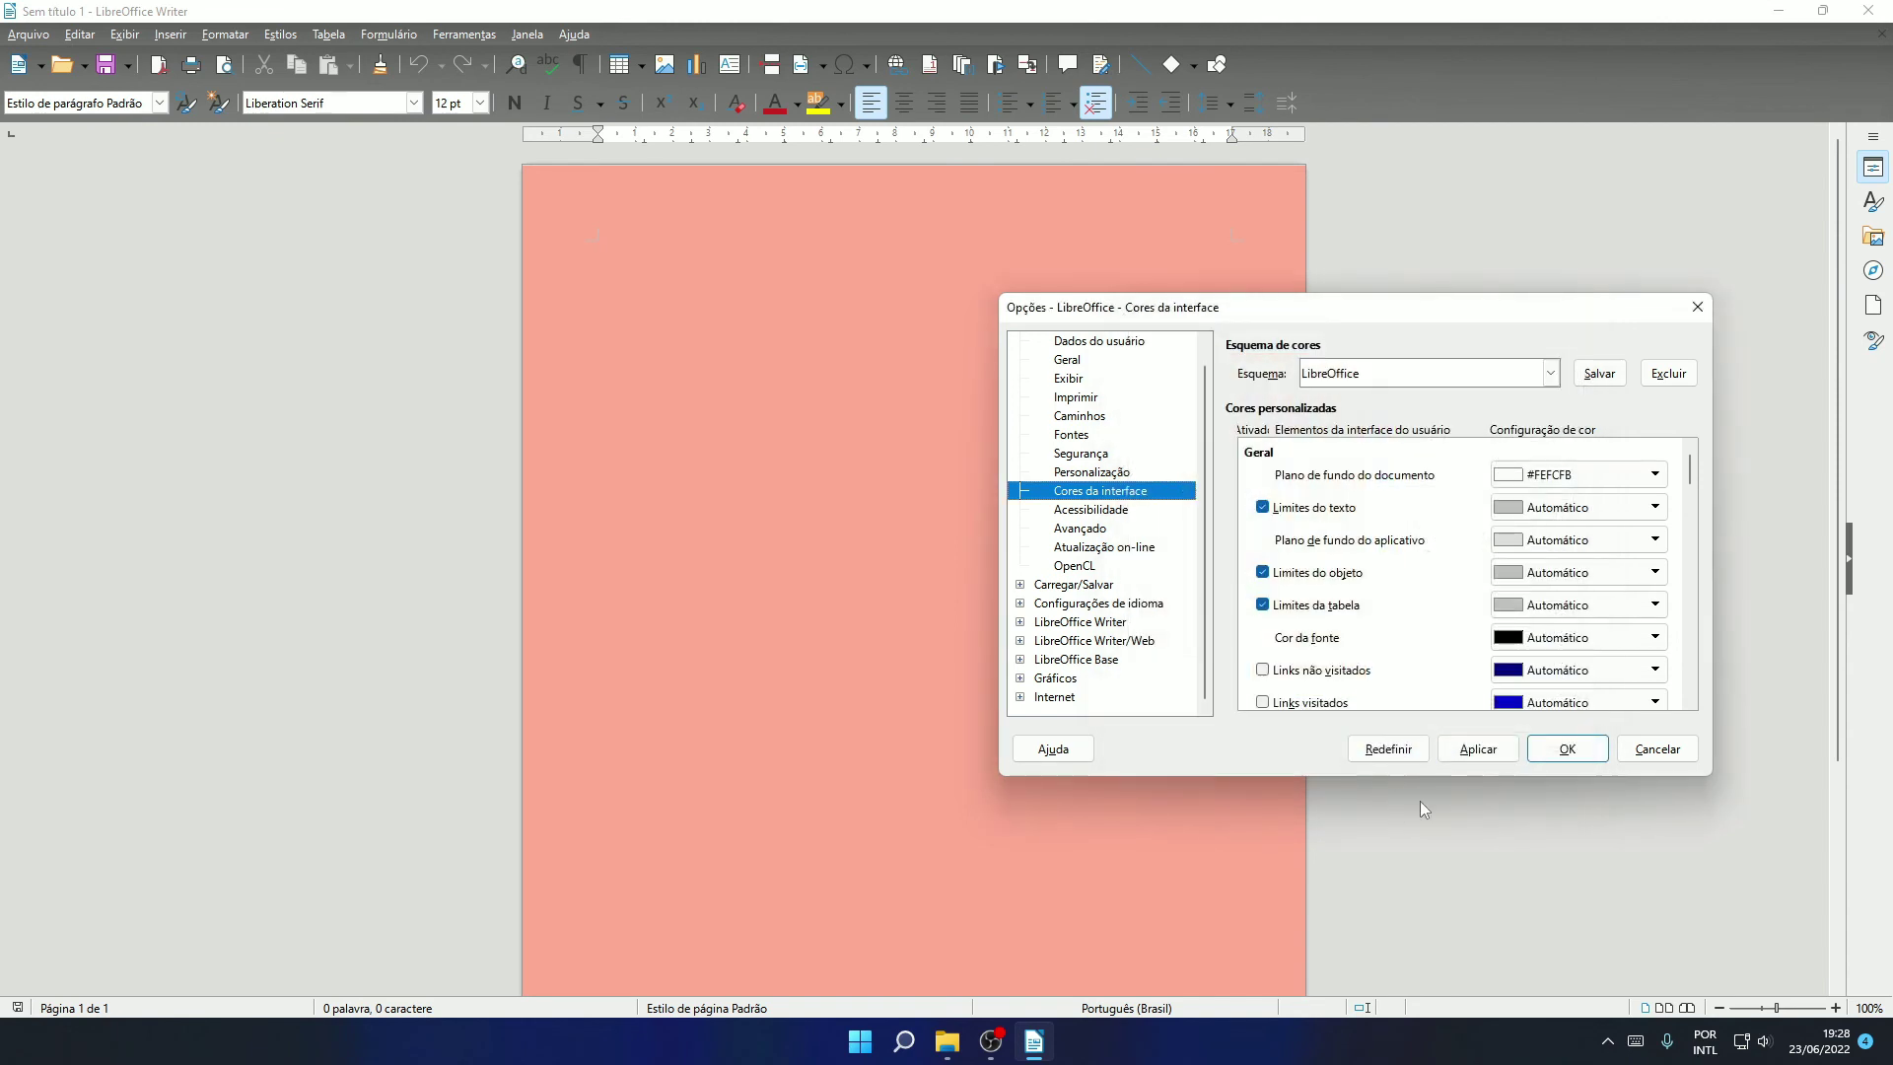
click(1474, 742)
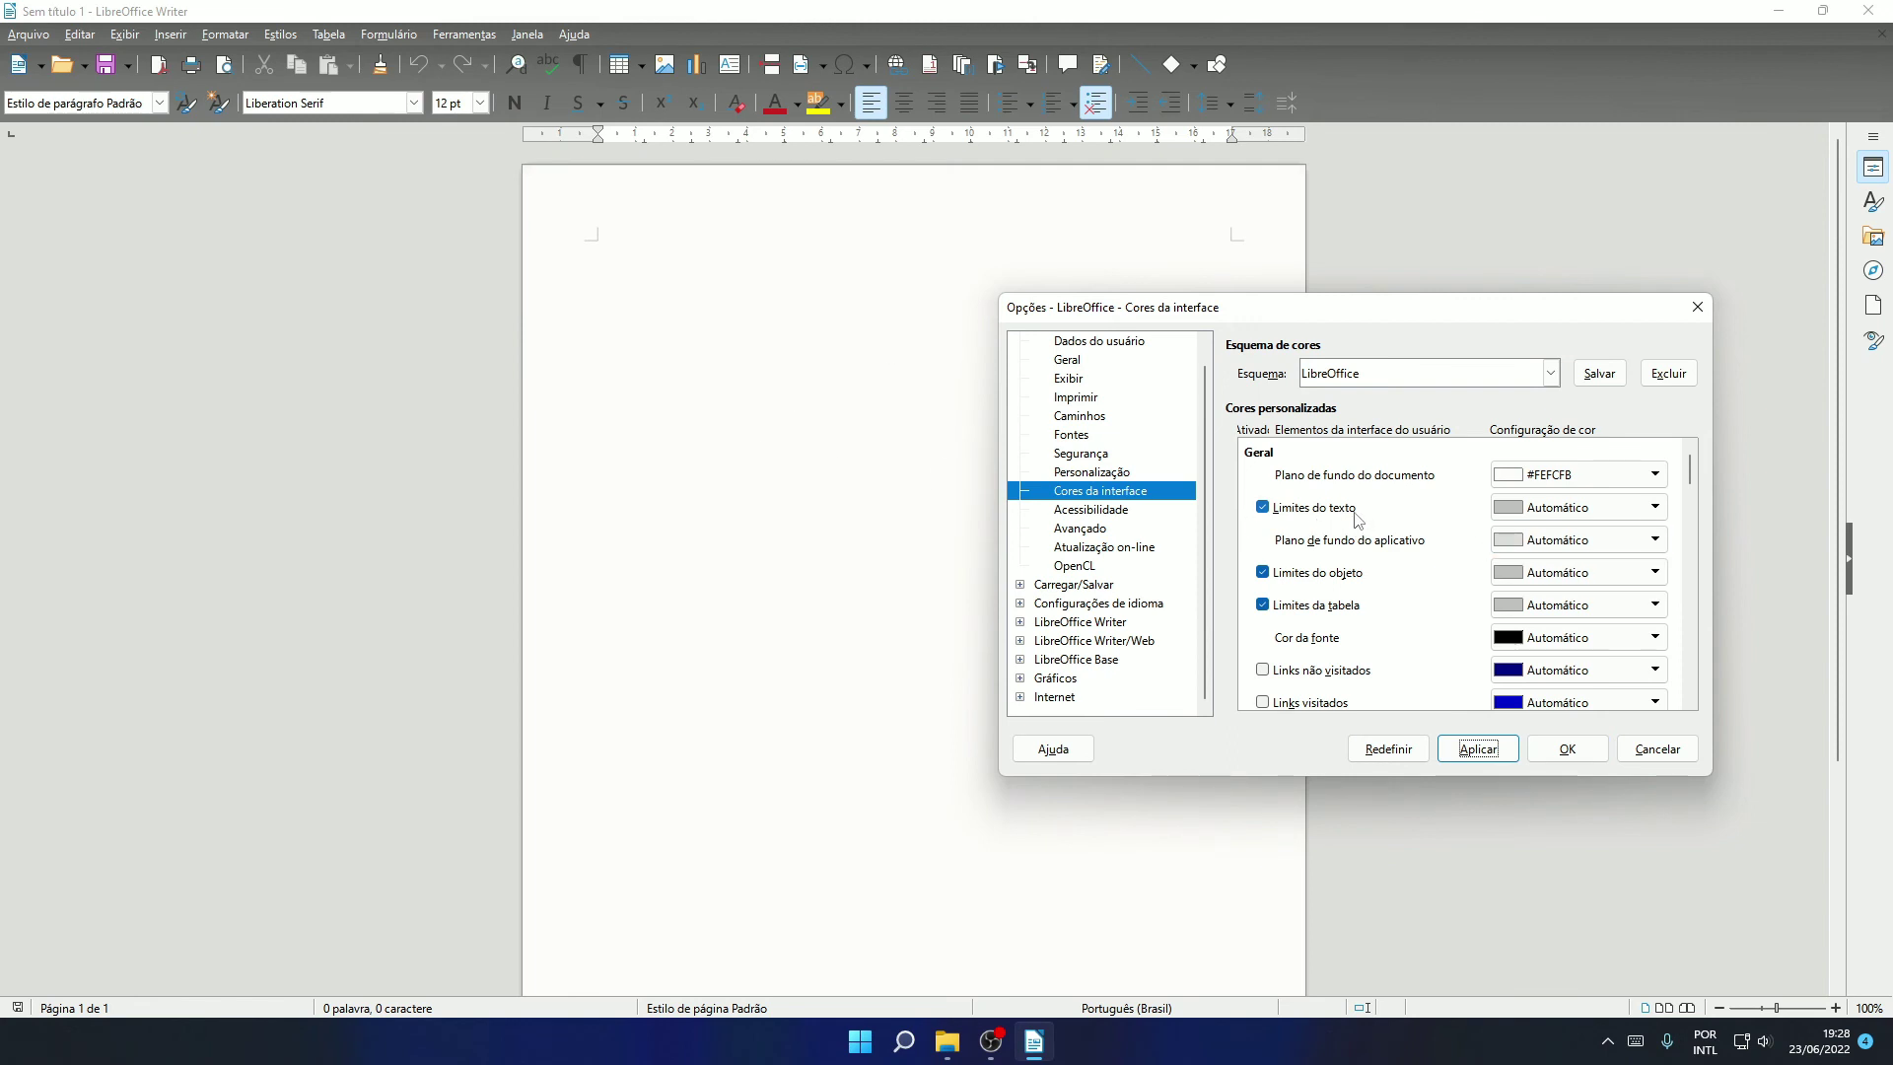
Look through the Limites do texto colours and the other interface colour settings, and save the options
click(1574, 513)
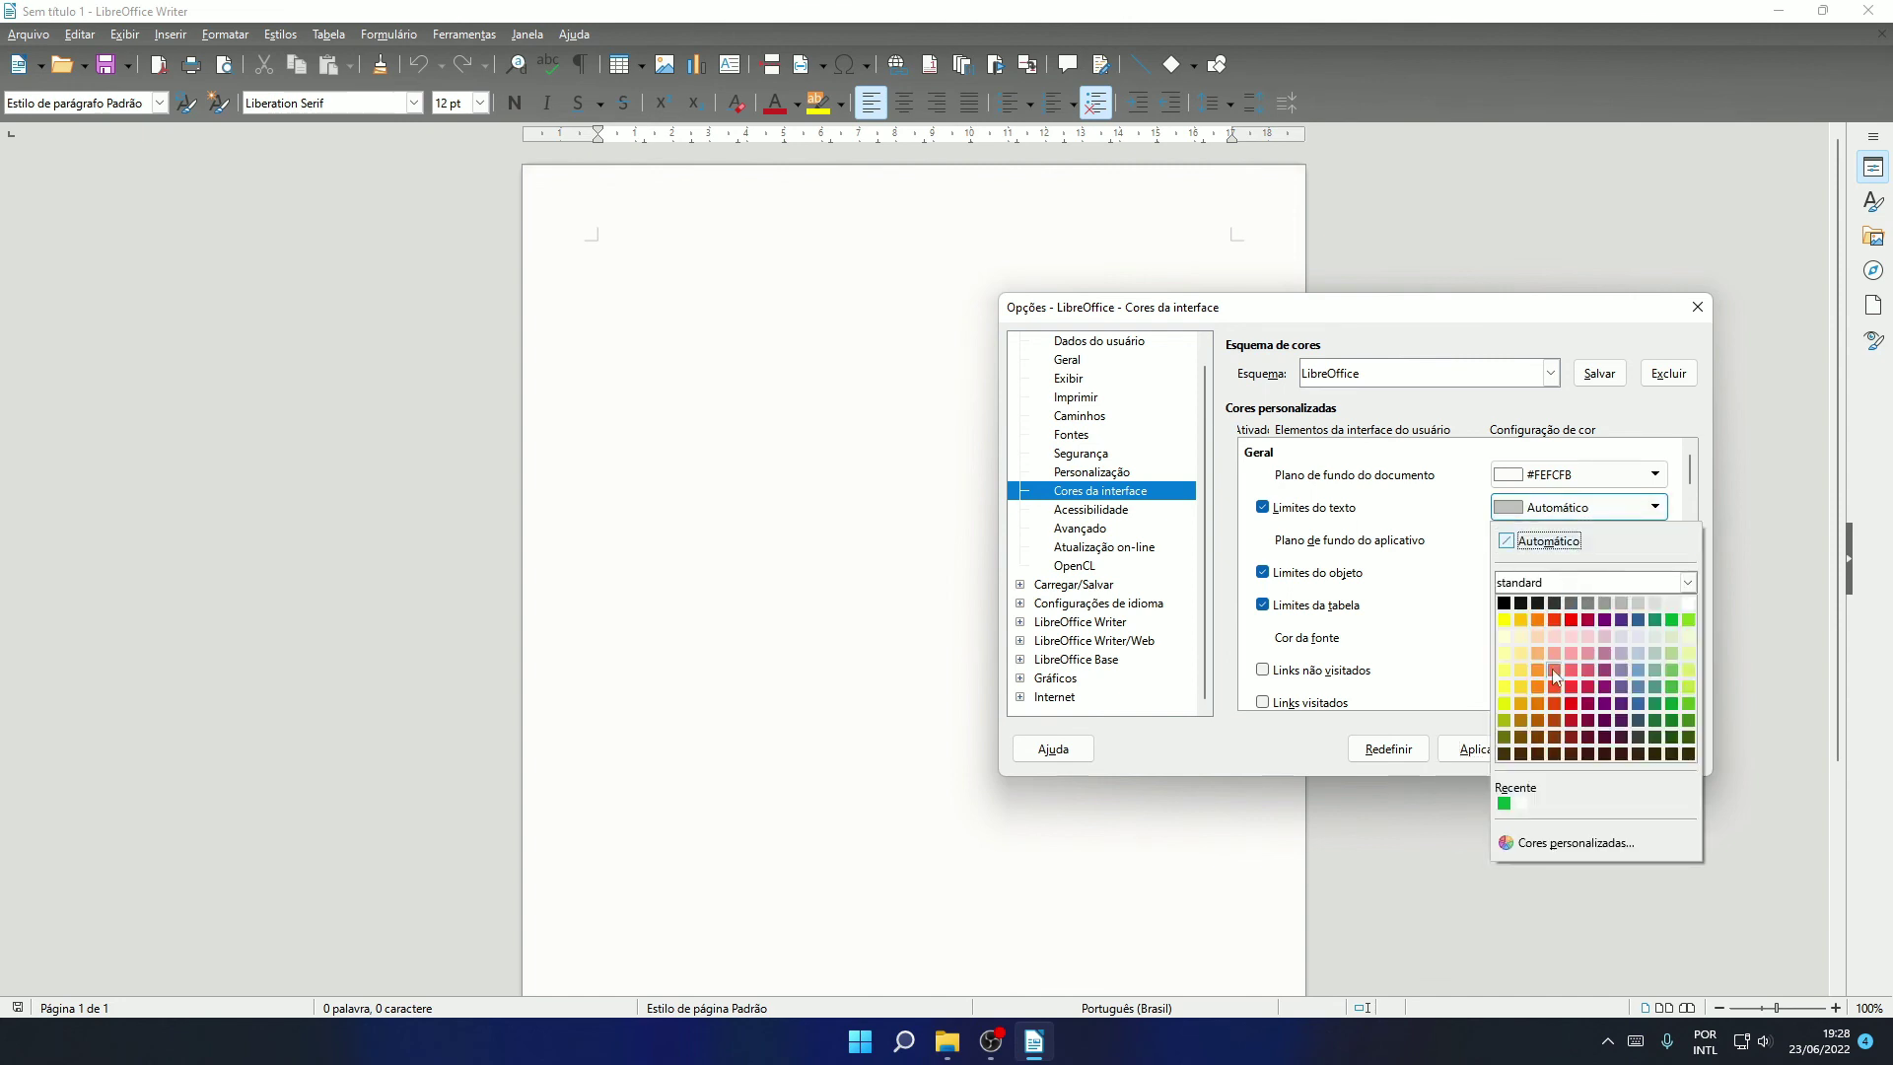
click(1682, 416)
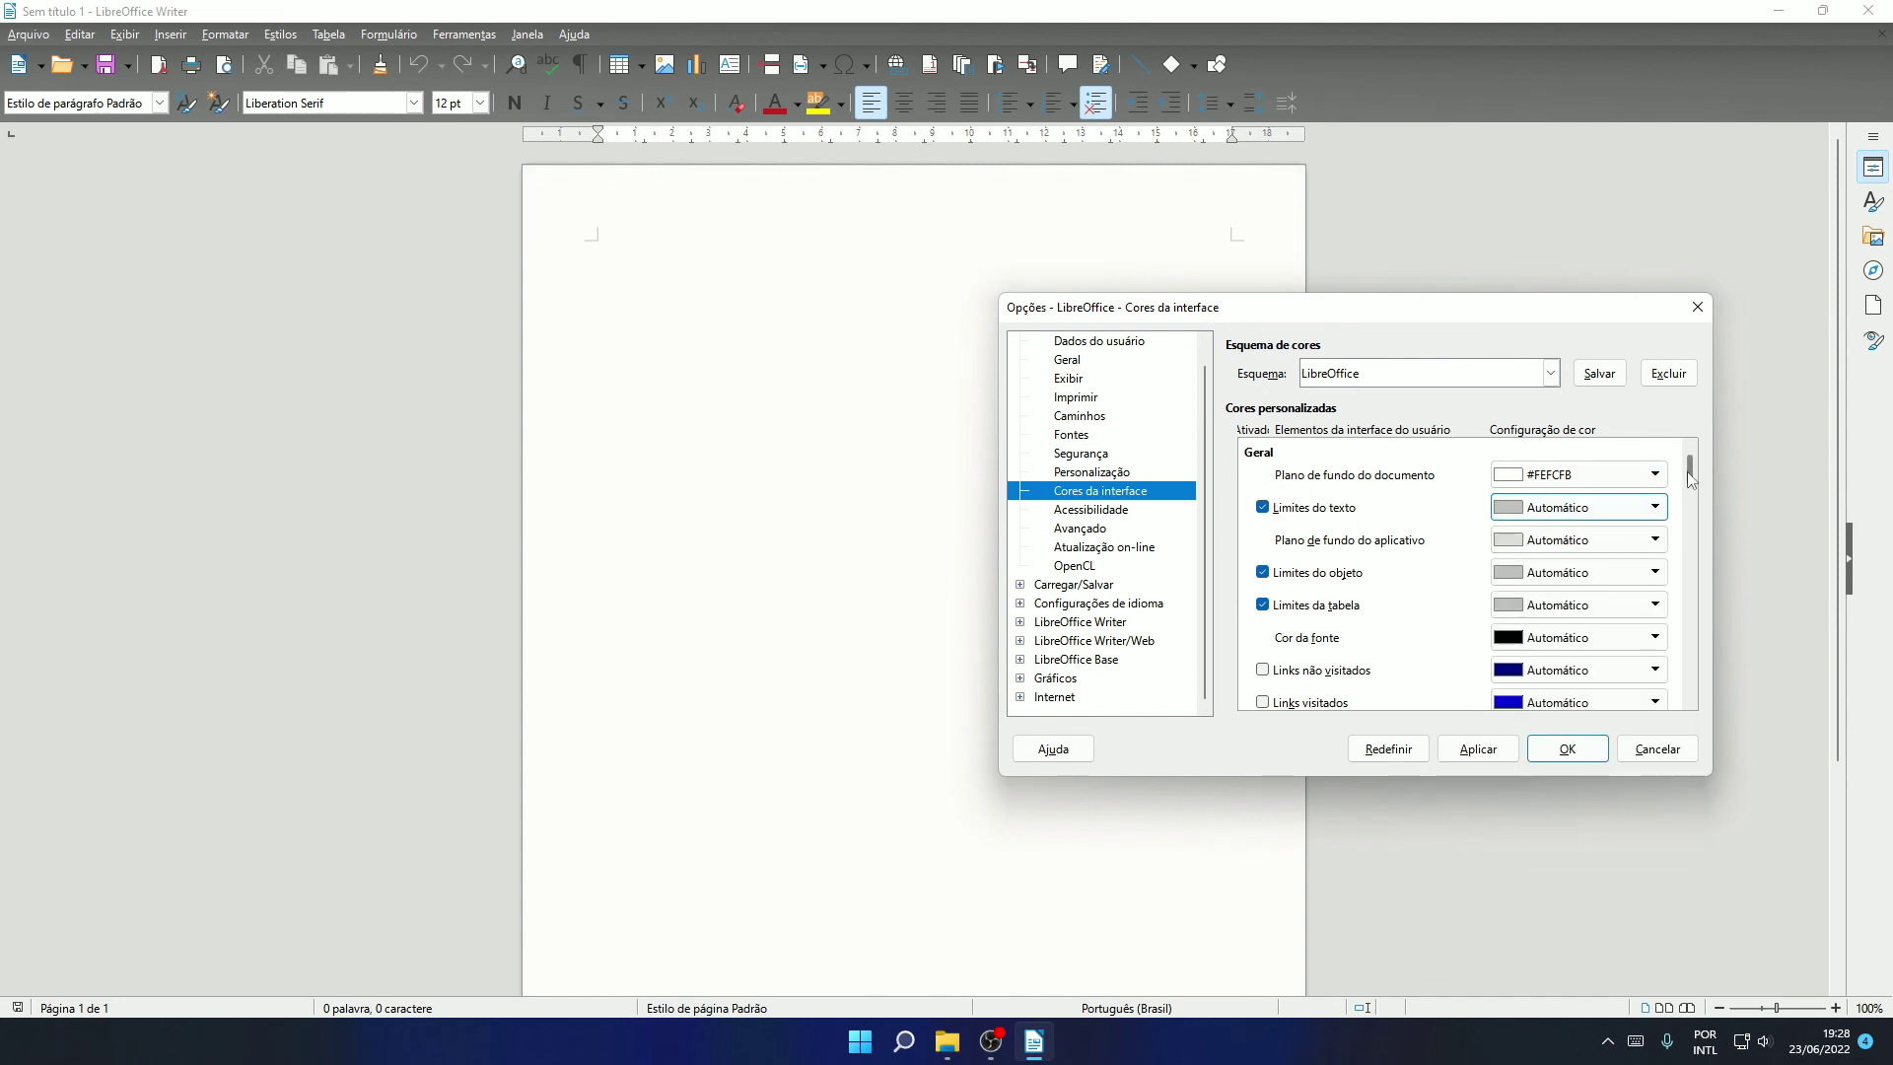
scroll(1670, 680, down, 15)
drag(1689, 675, 1689, 463)
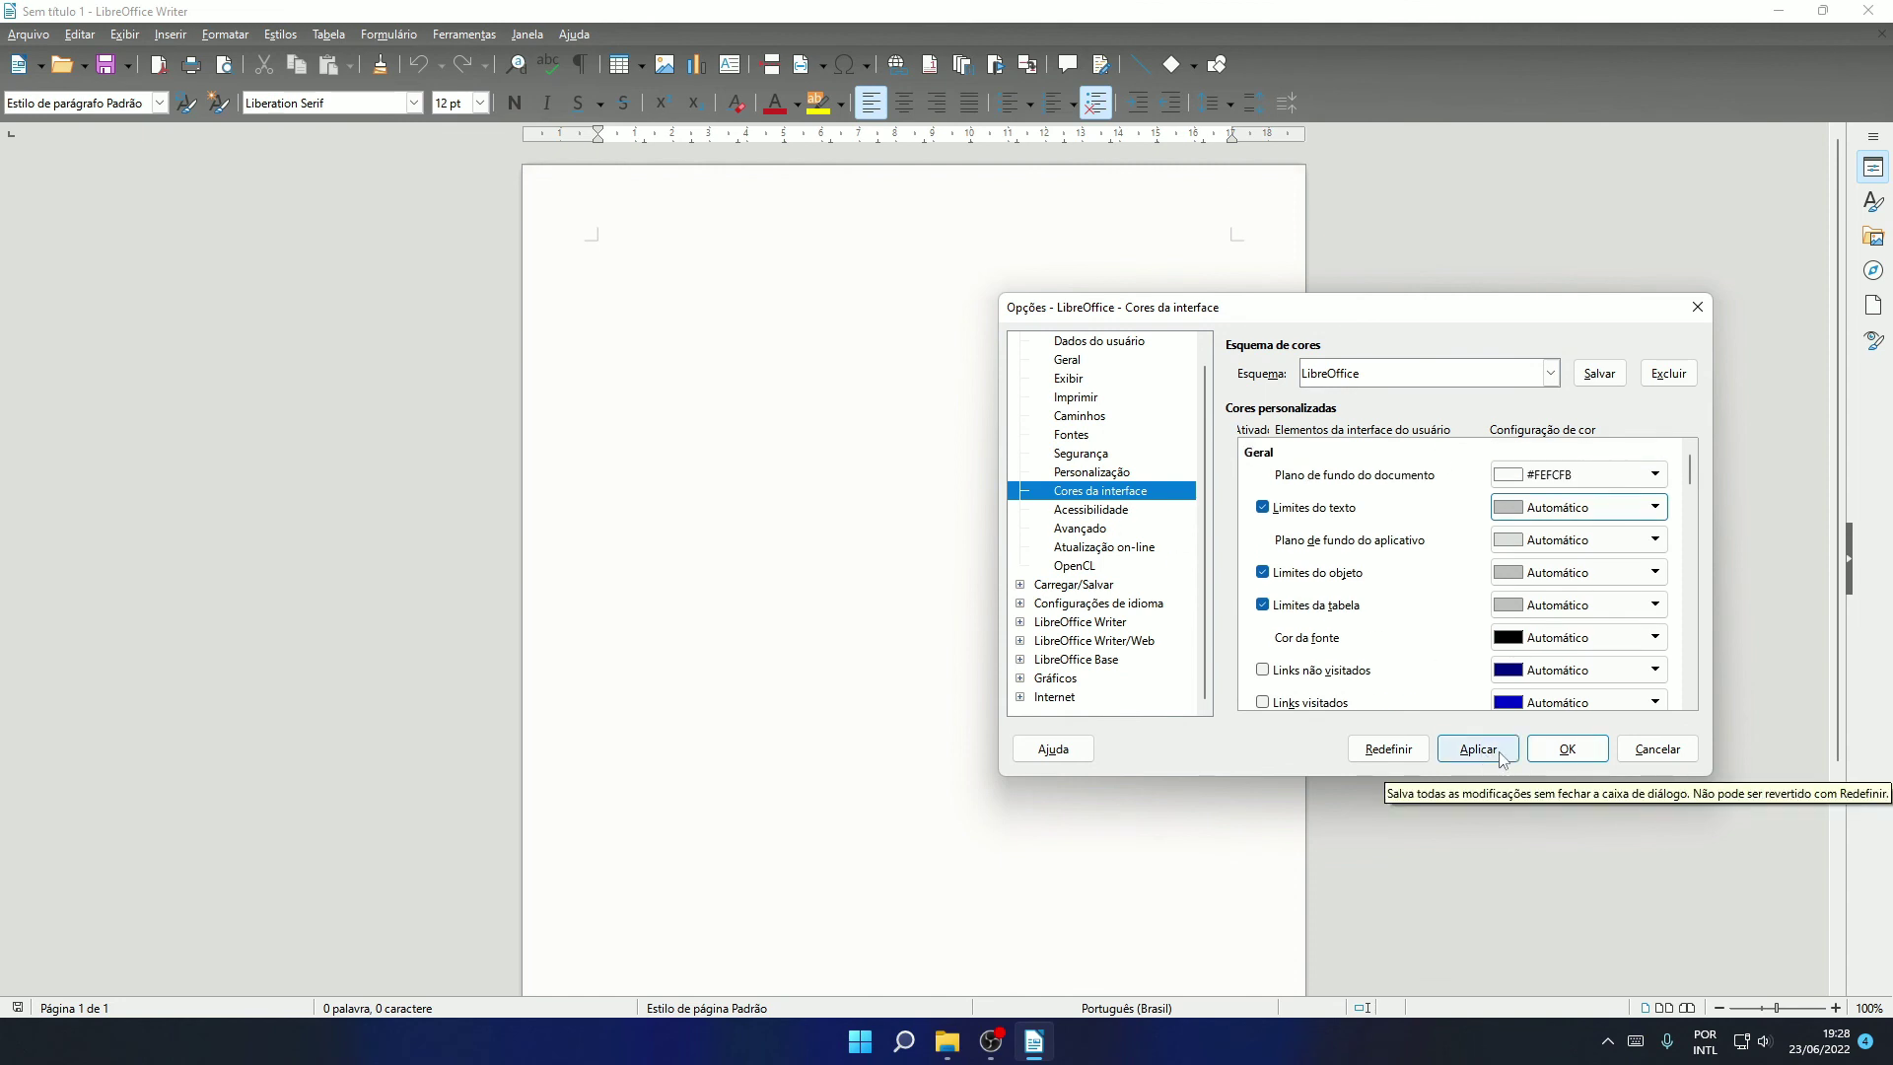
click(1573, 747)
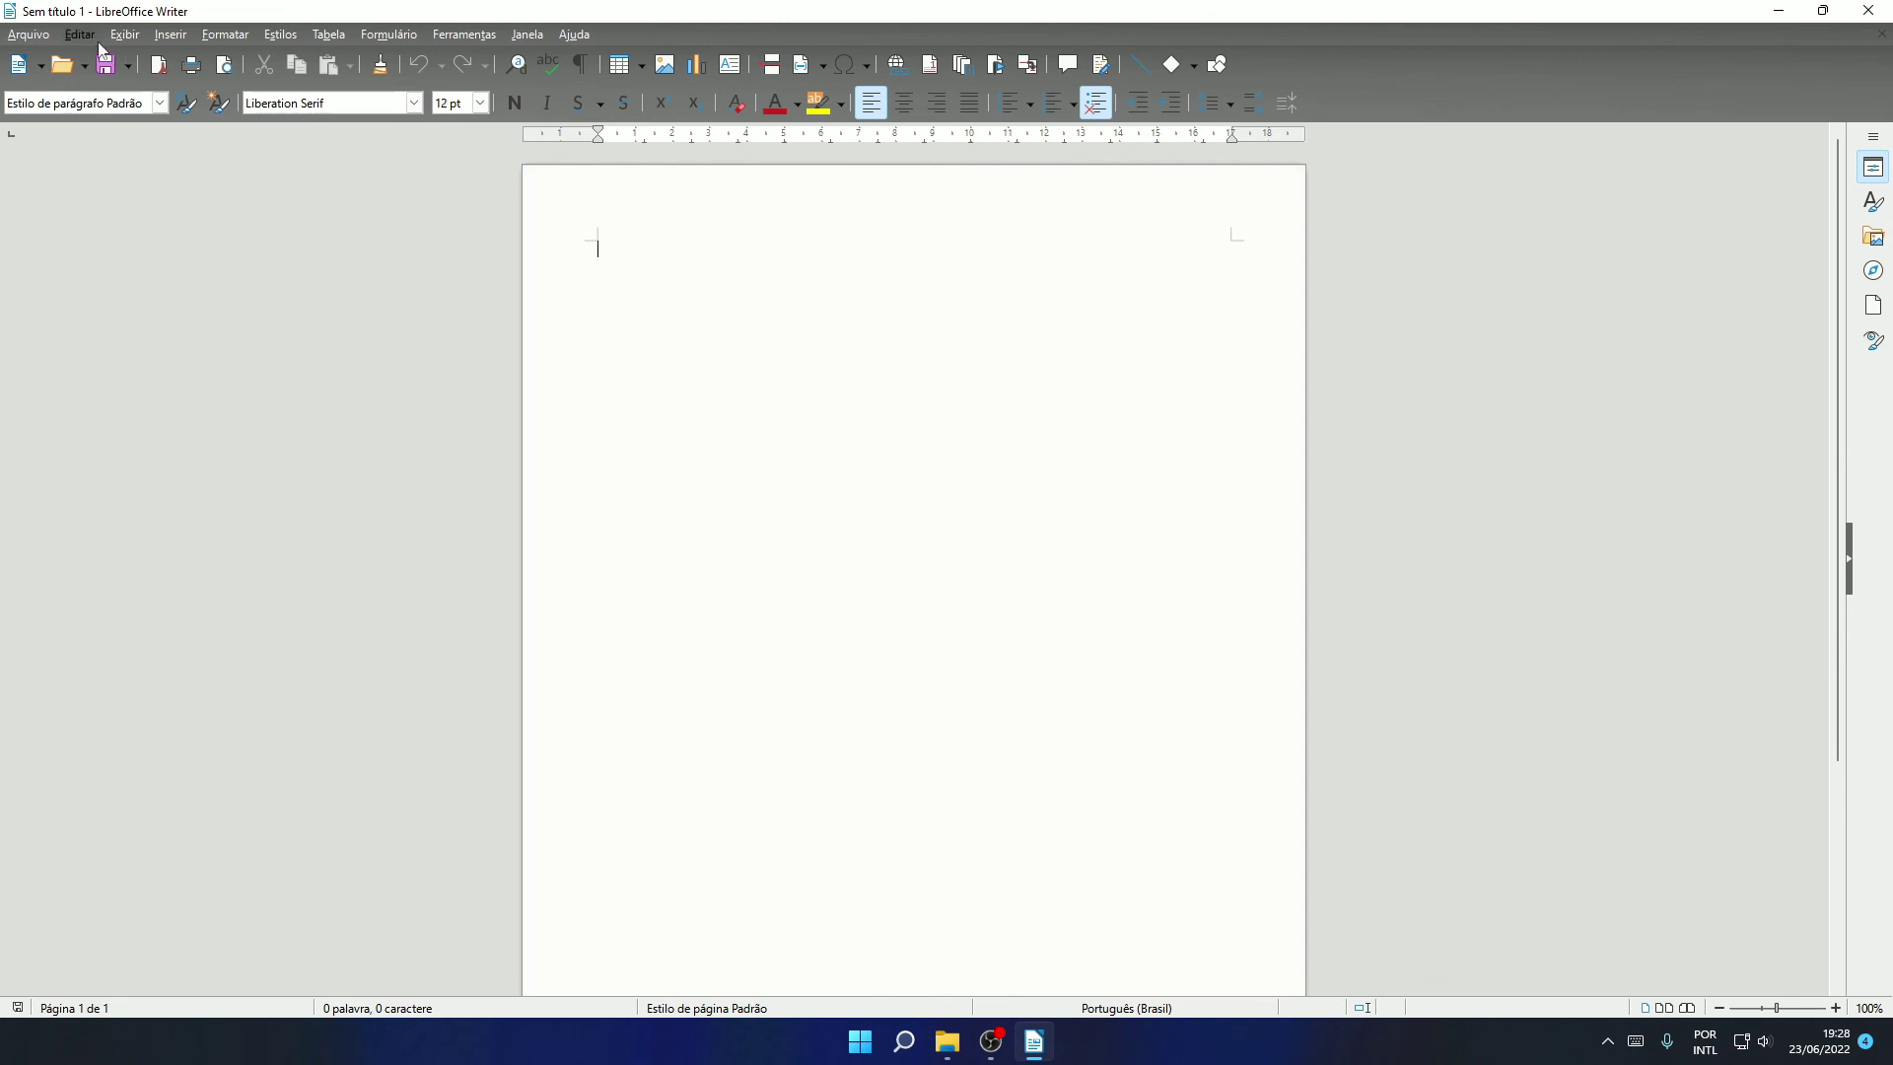
Quit LibreOffice completely and launch it again from the pinned Start apps
click(29, 36)
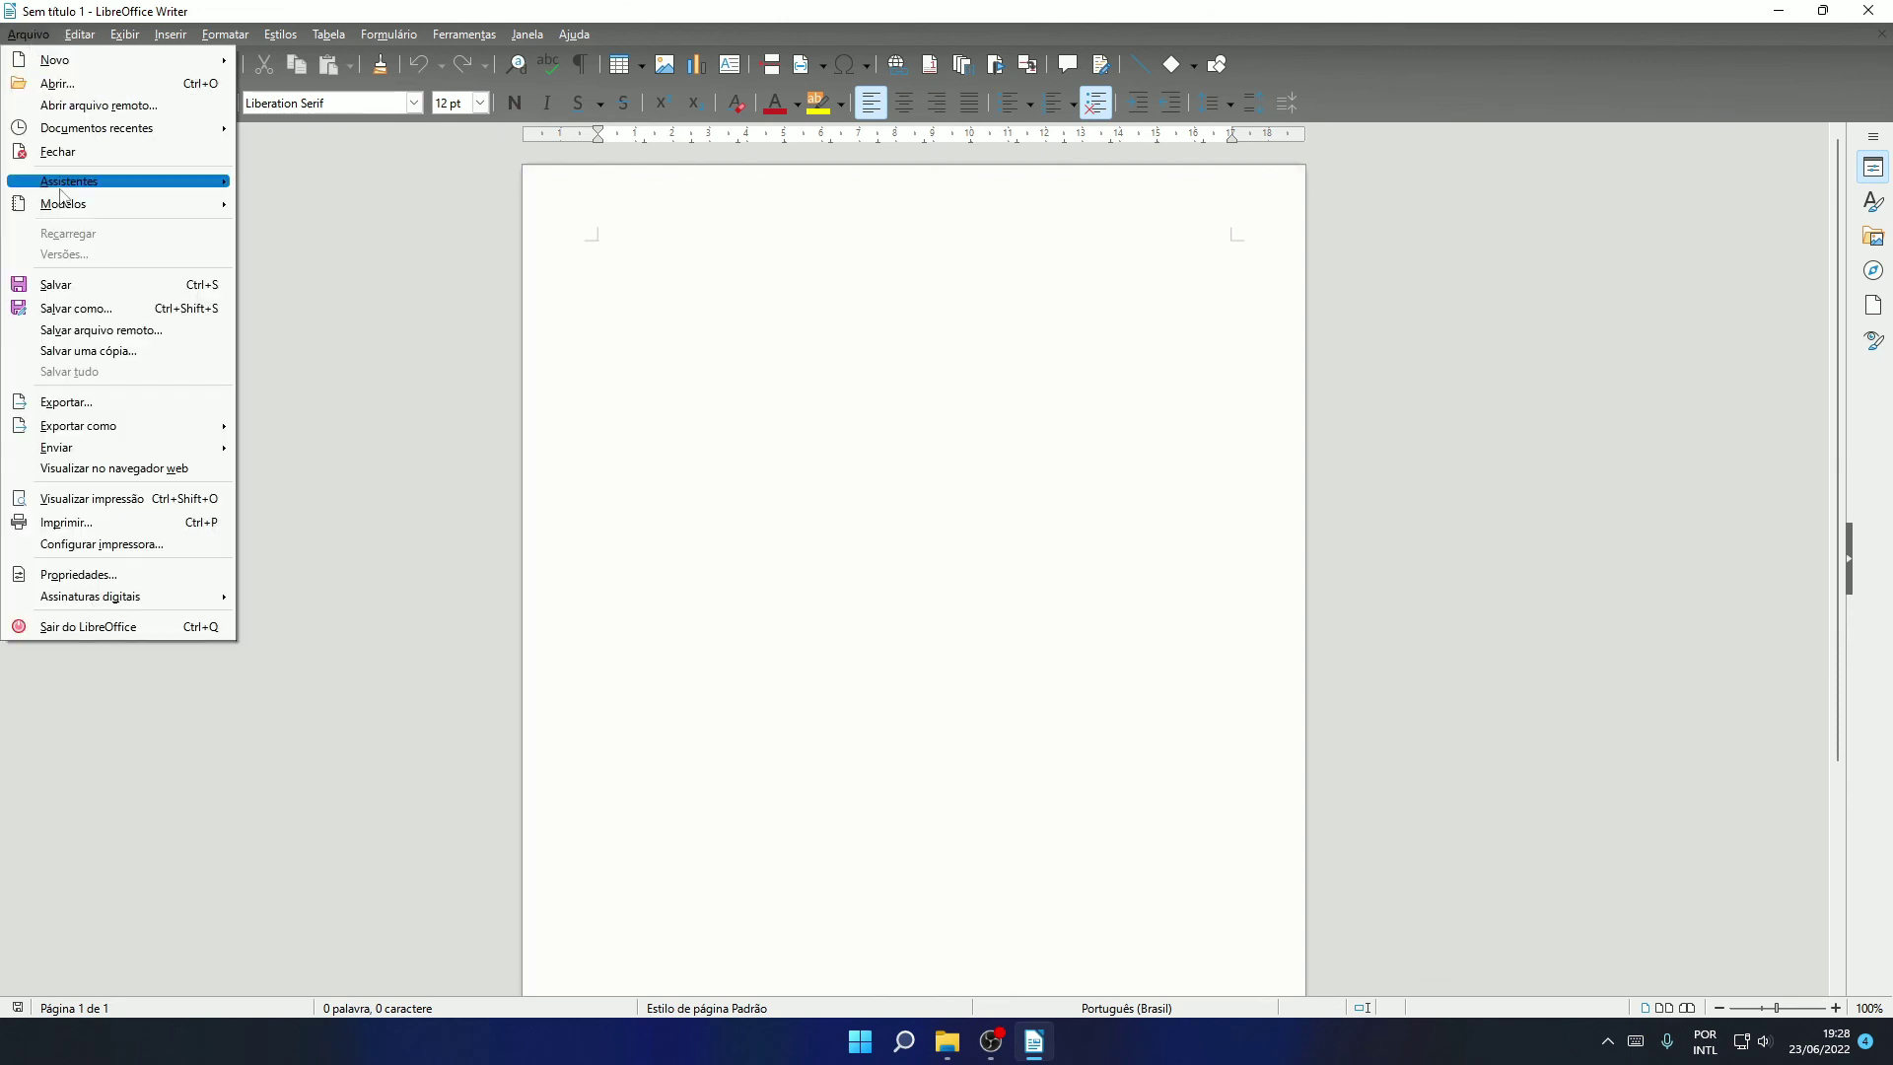
click(104, 631)
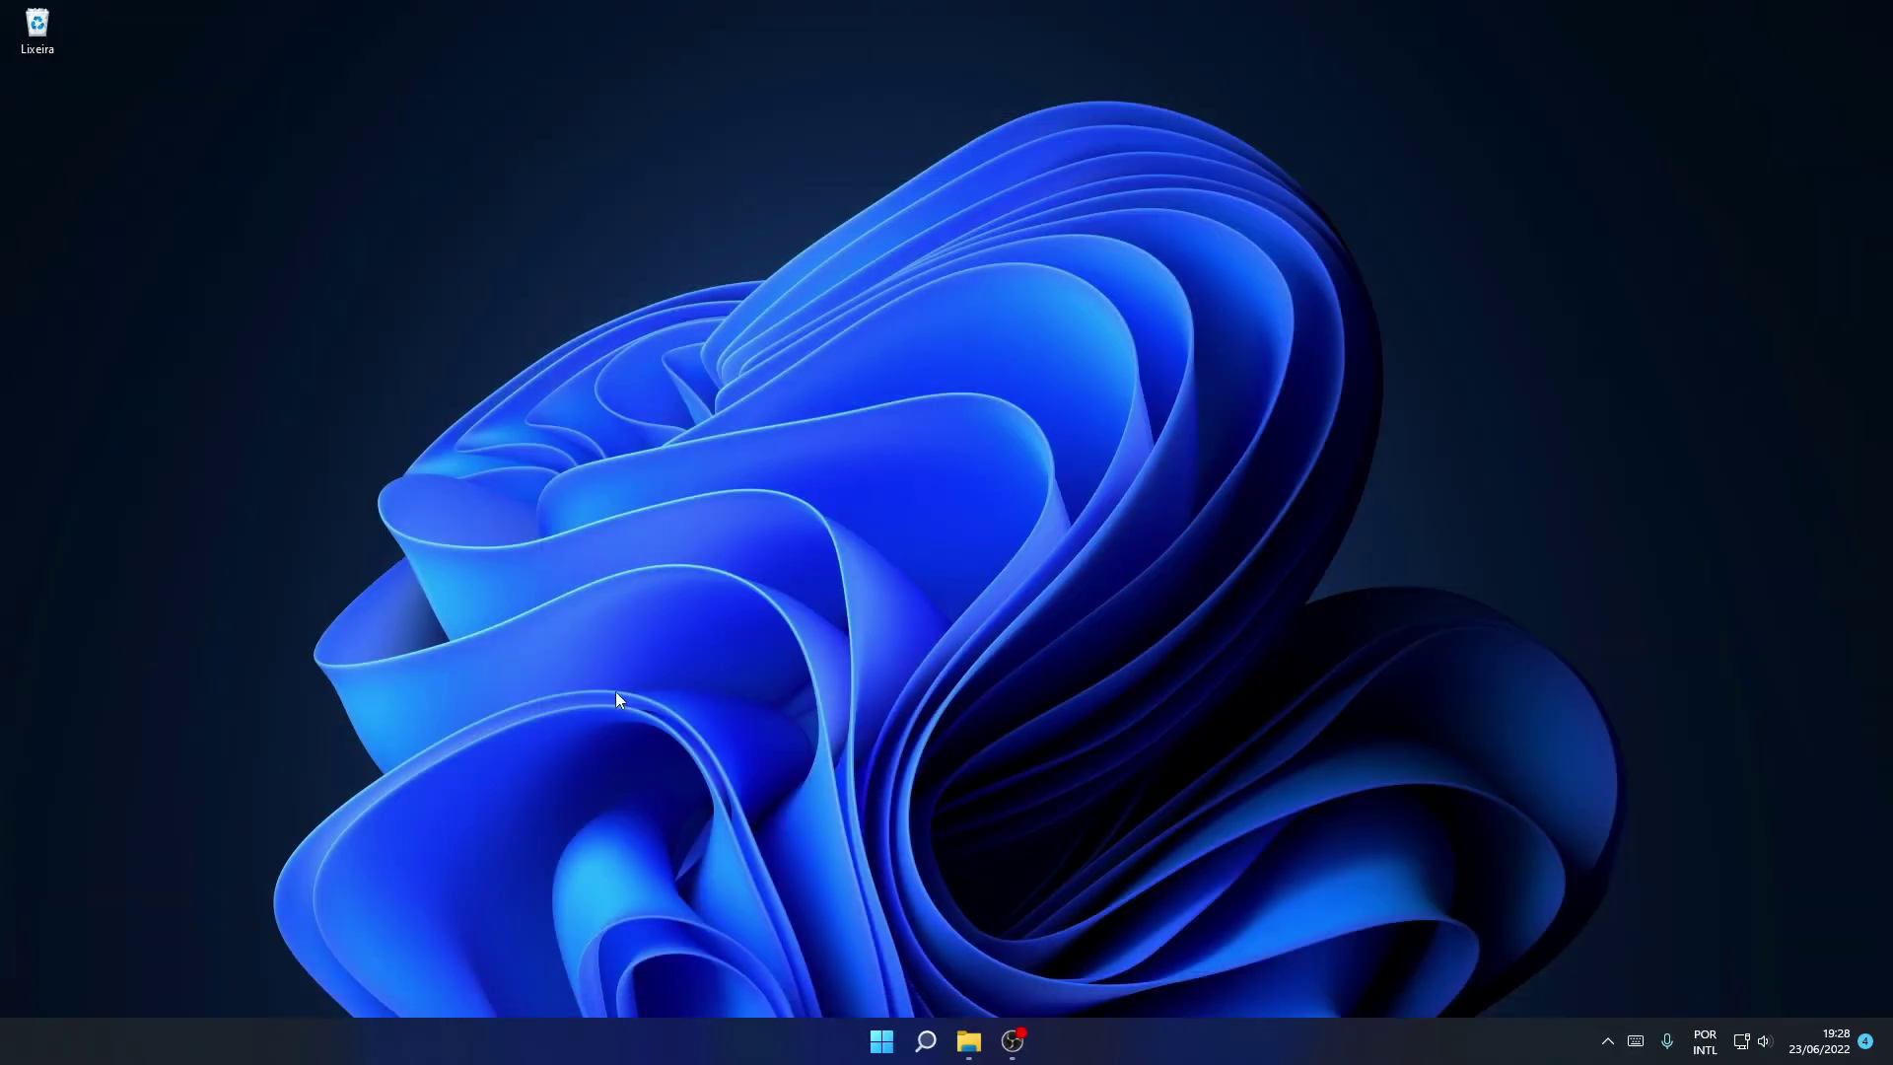
click(882, 1040)
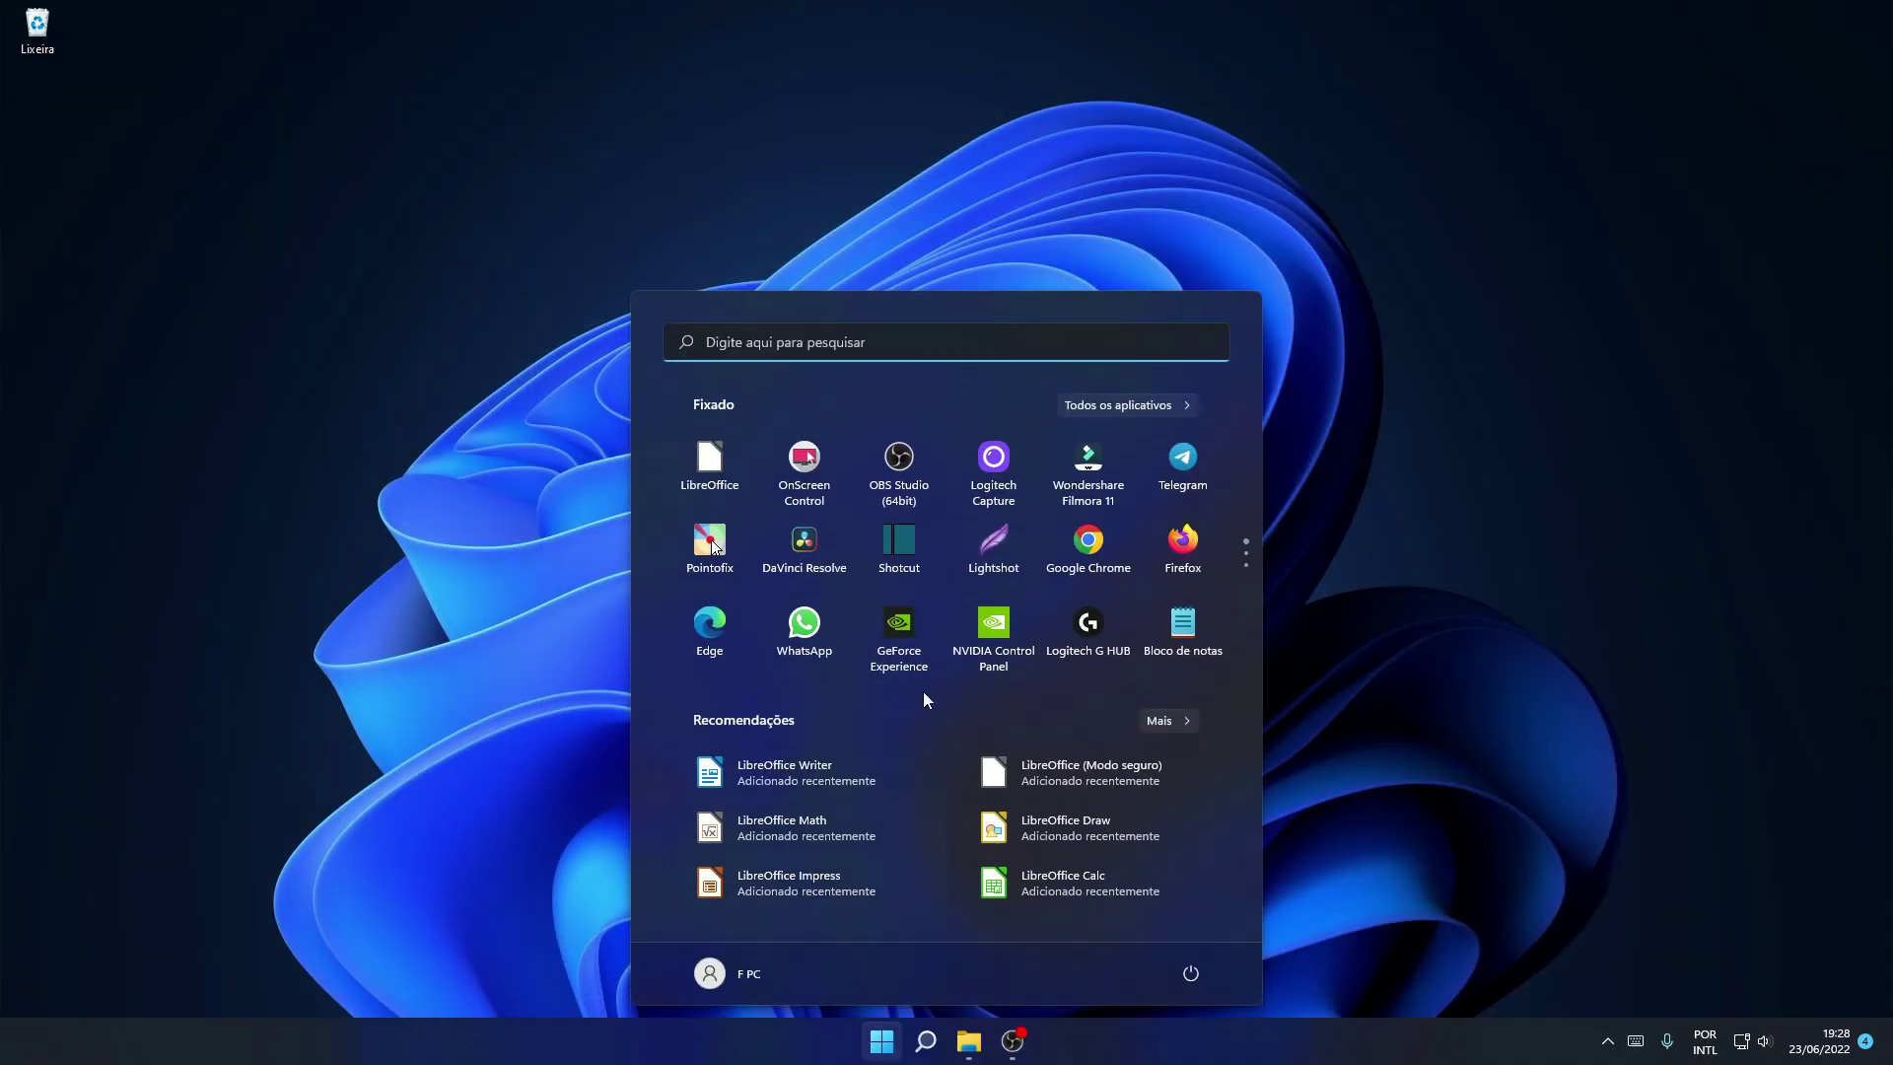
click(699, 481)
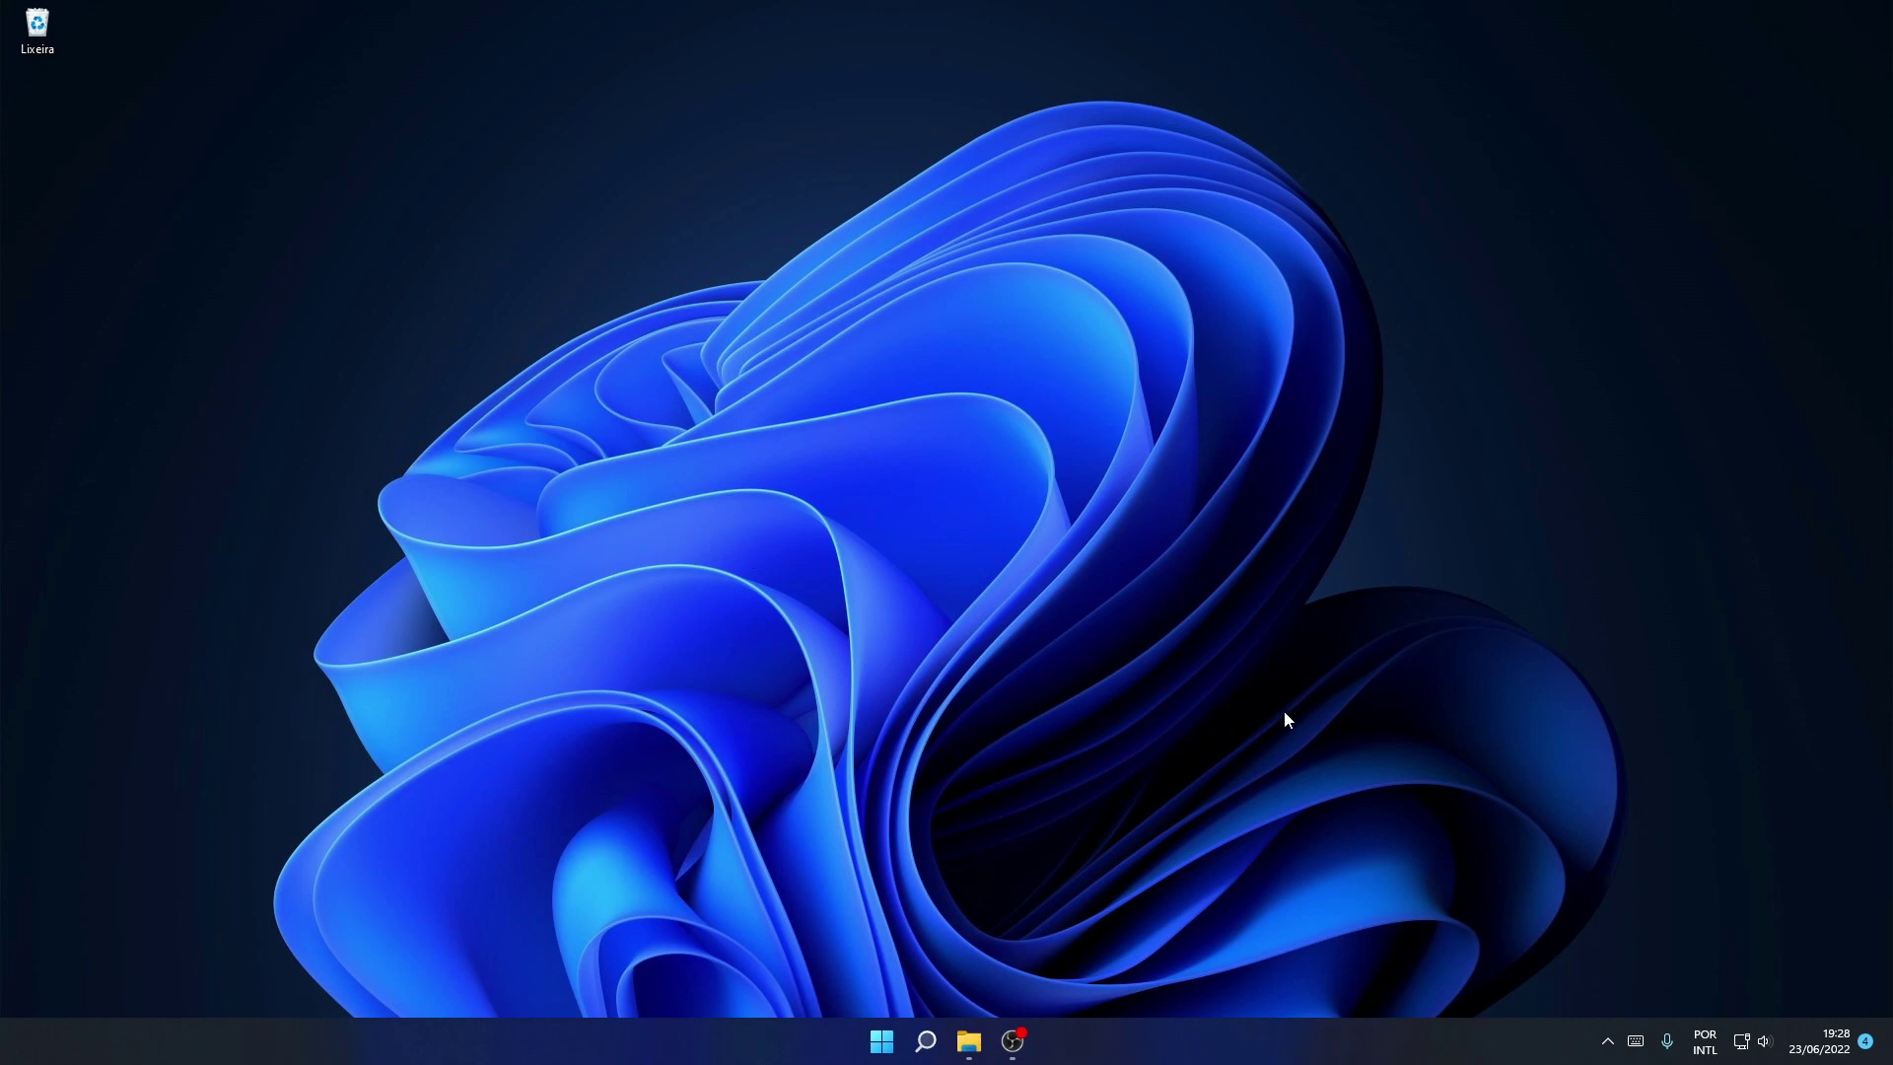